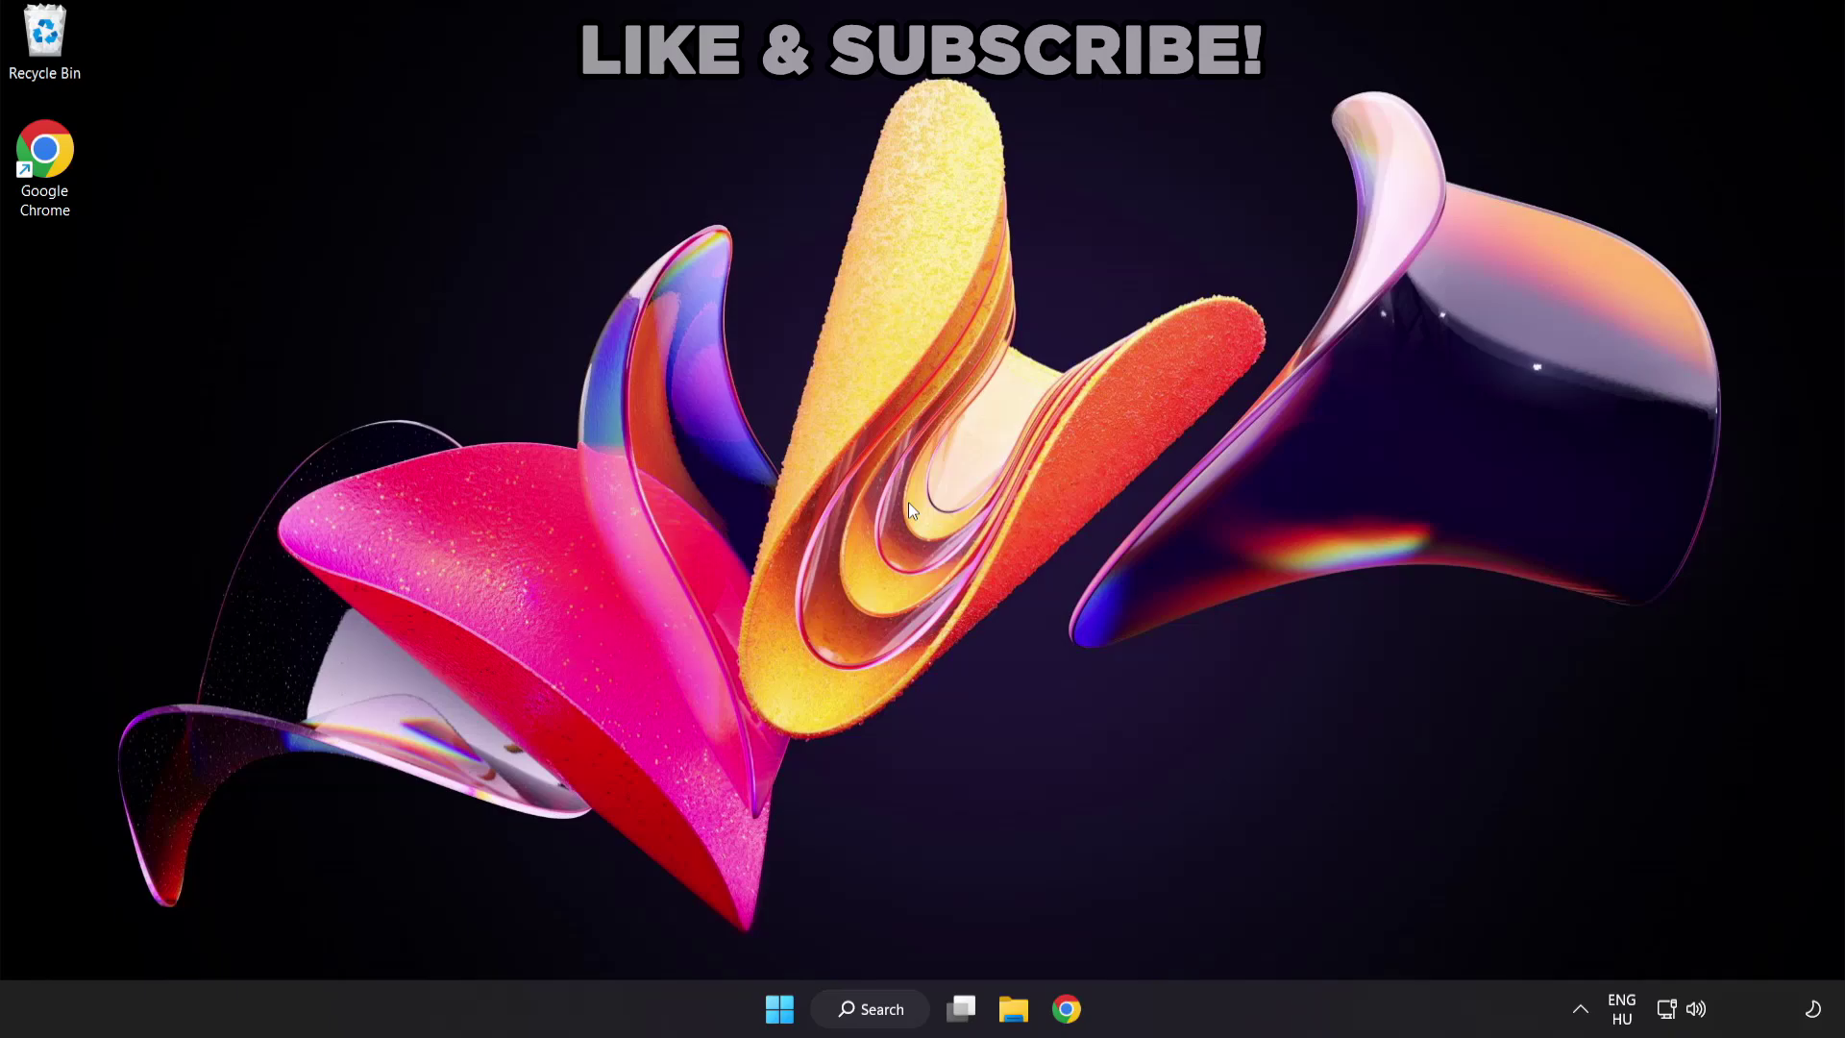
Search Windows for 'device manag' and open Device Manager from the best match.
left_click(891, 1018)
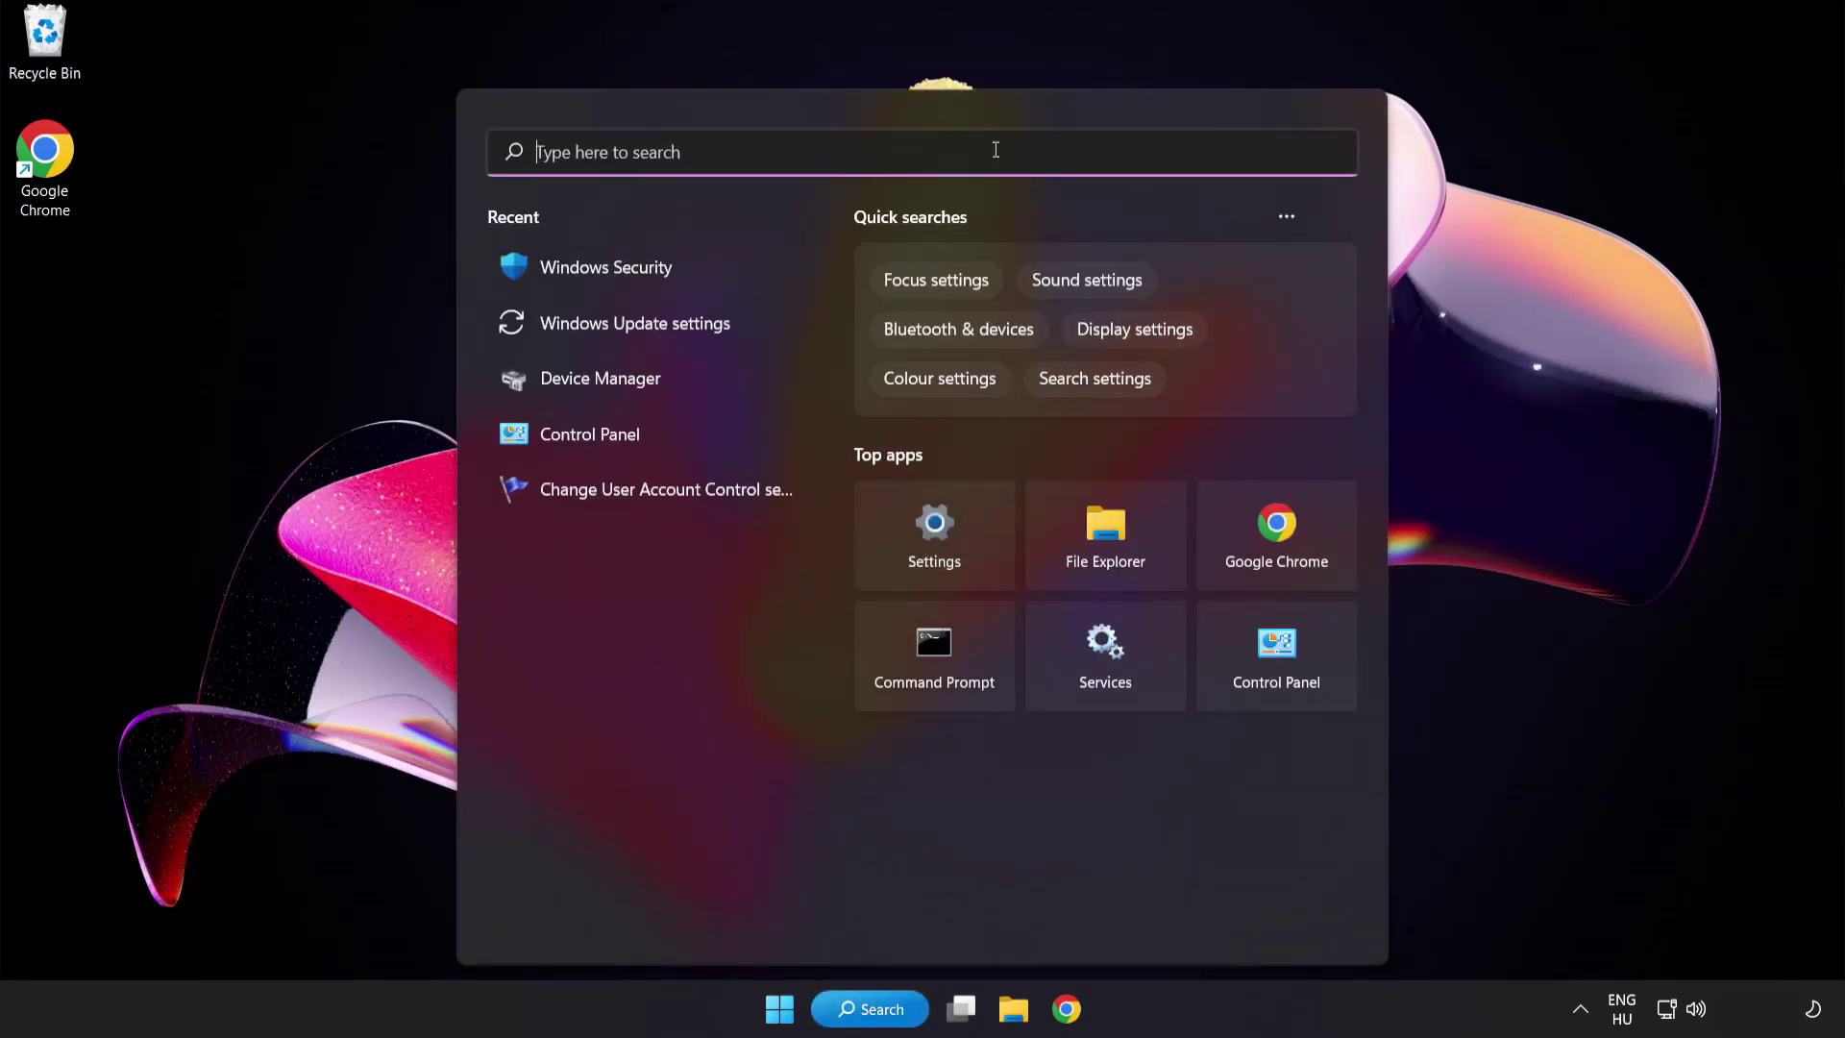
type("device manager")
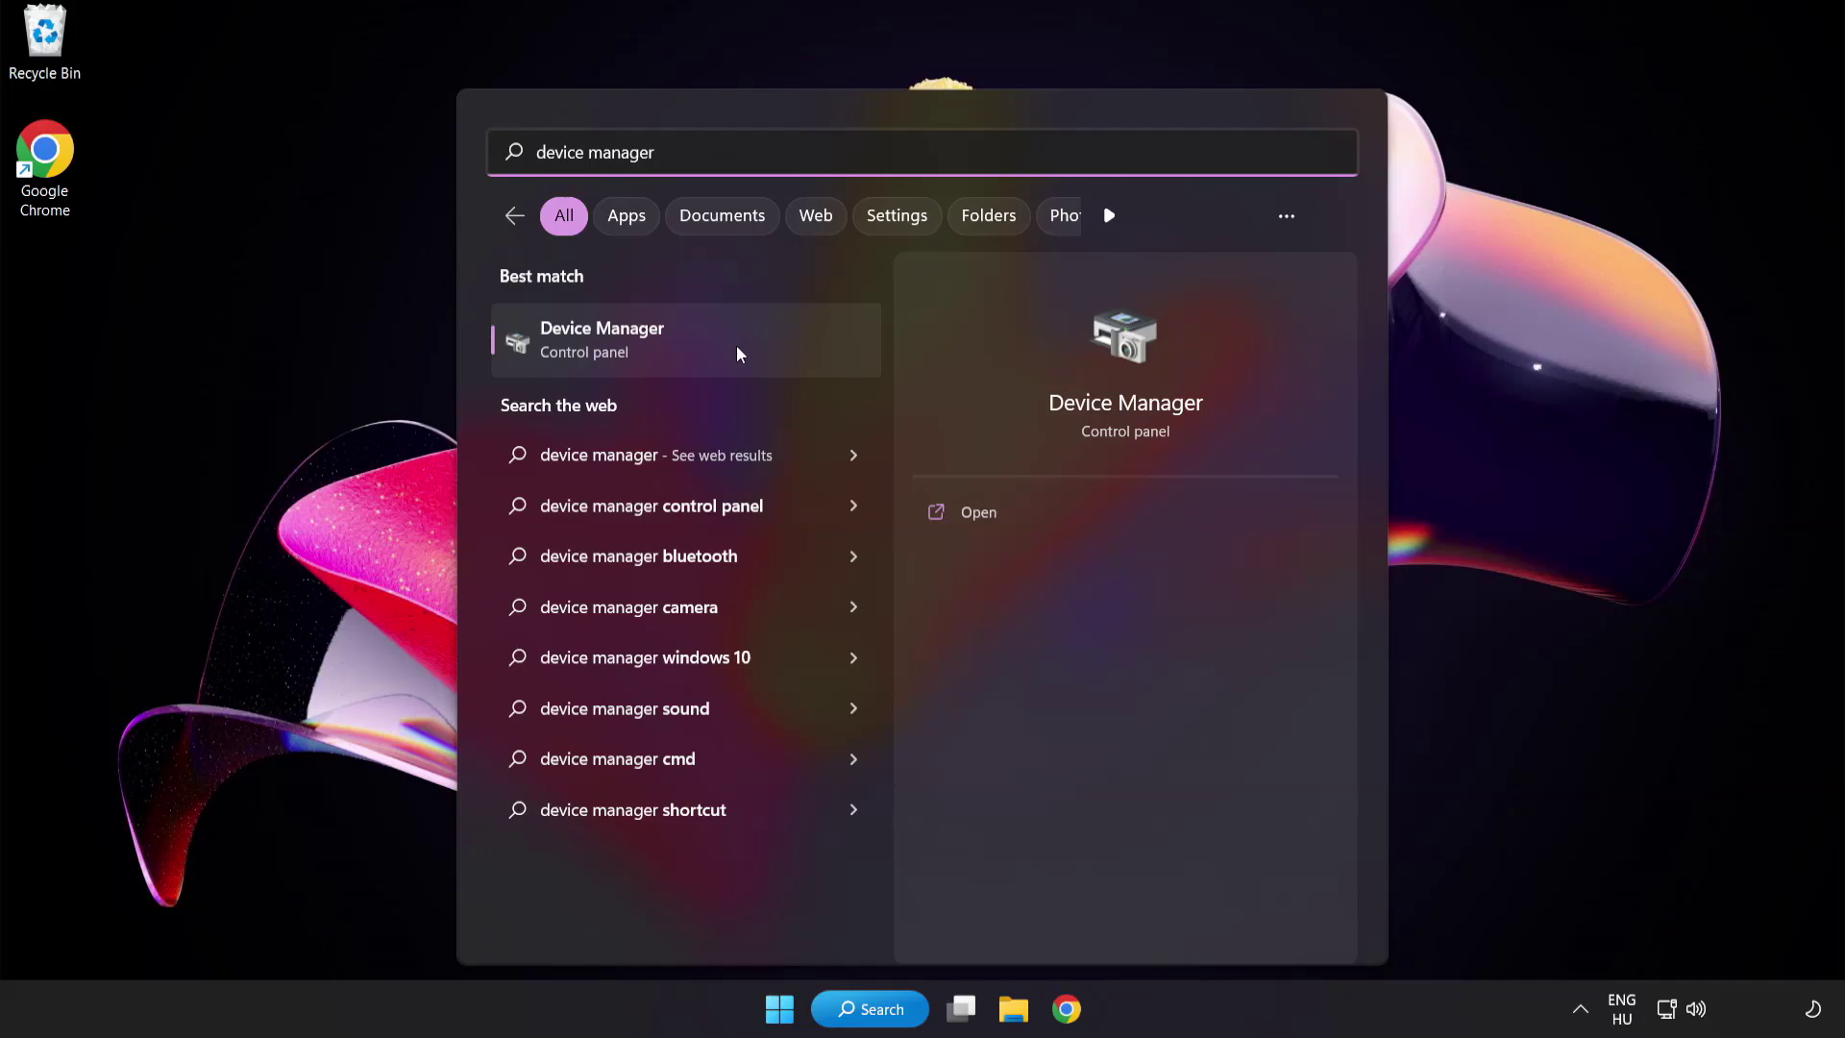
left_click(738, 348)
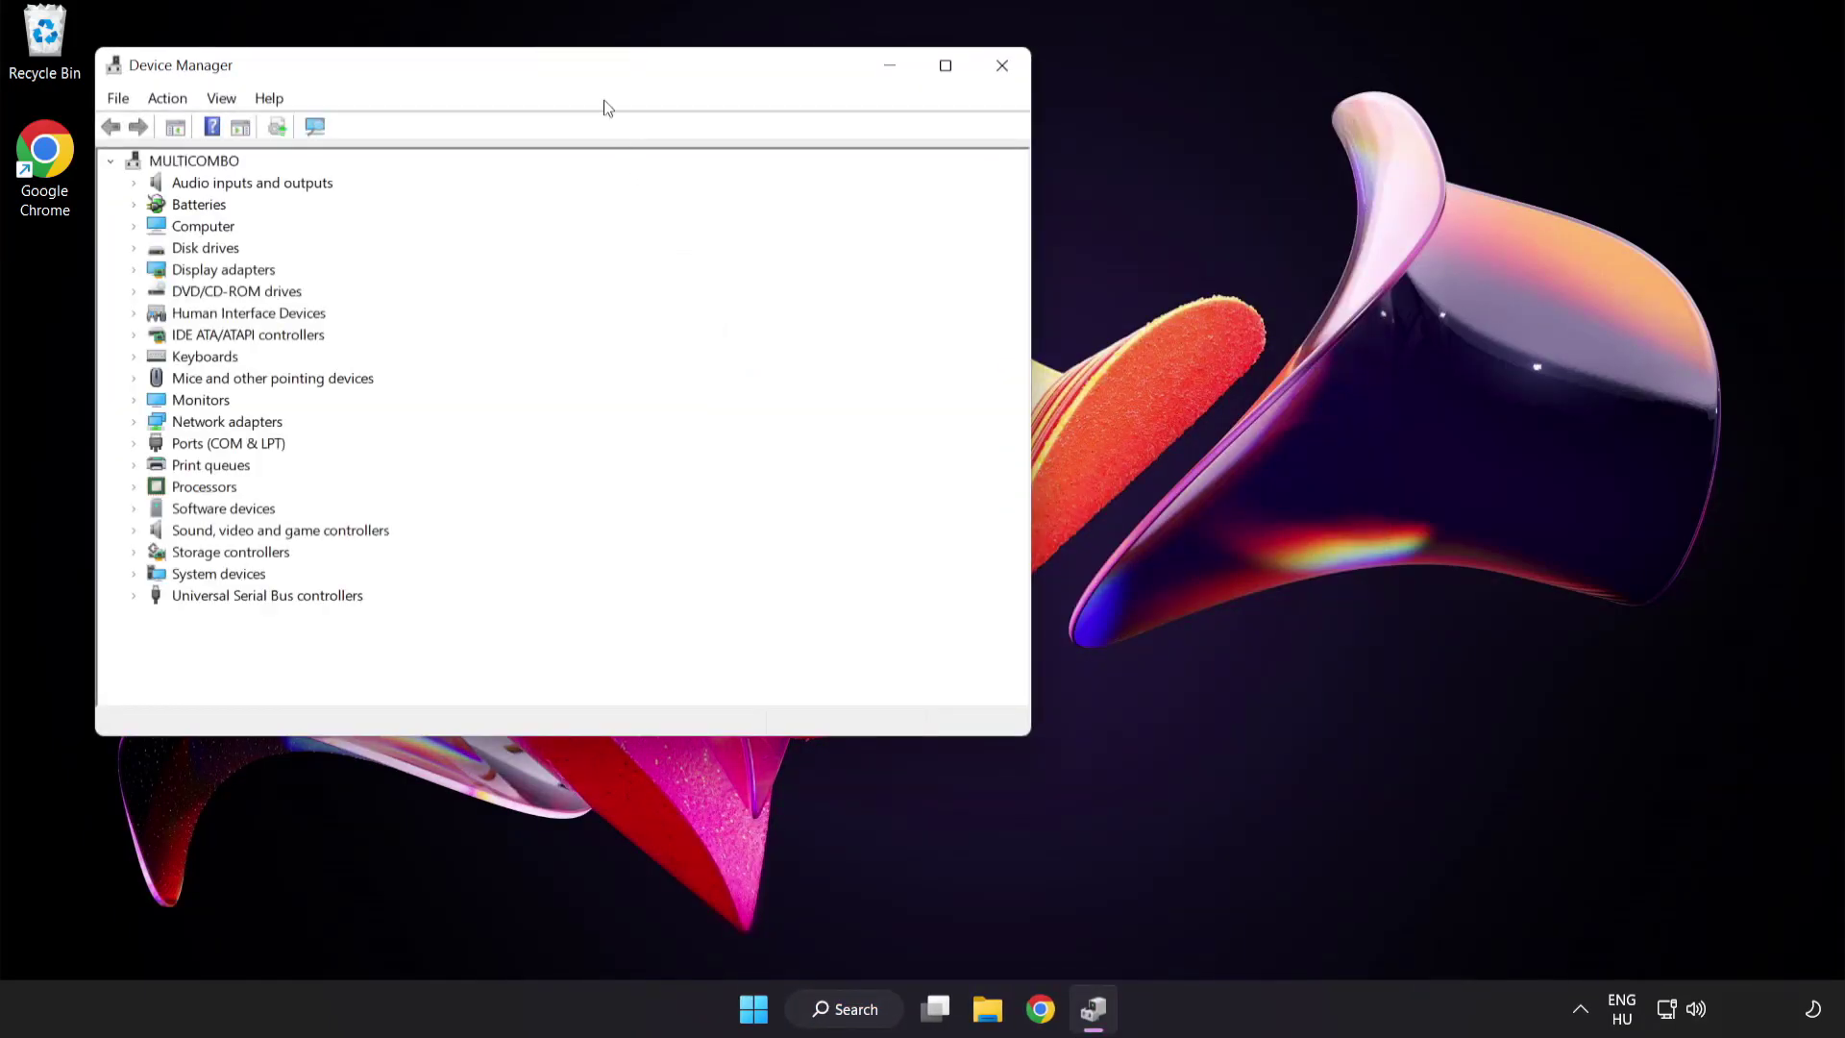
Expand Display adapters and bring up the context menu for the VMware SVGA 3D adapter.
left_click_drag(592, 68, 903, 191)
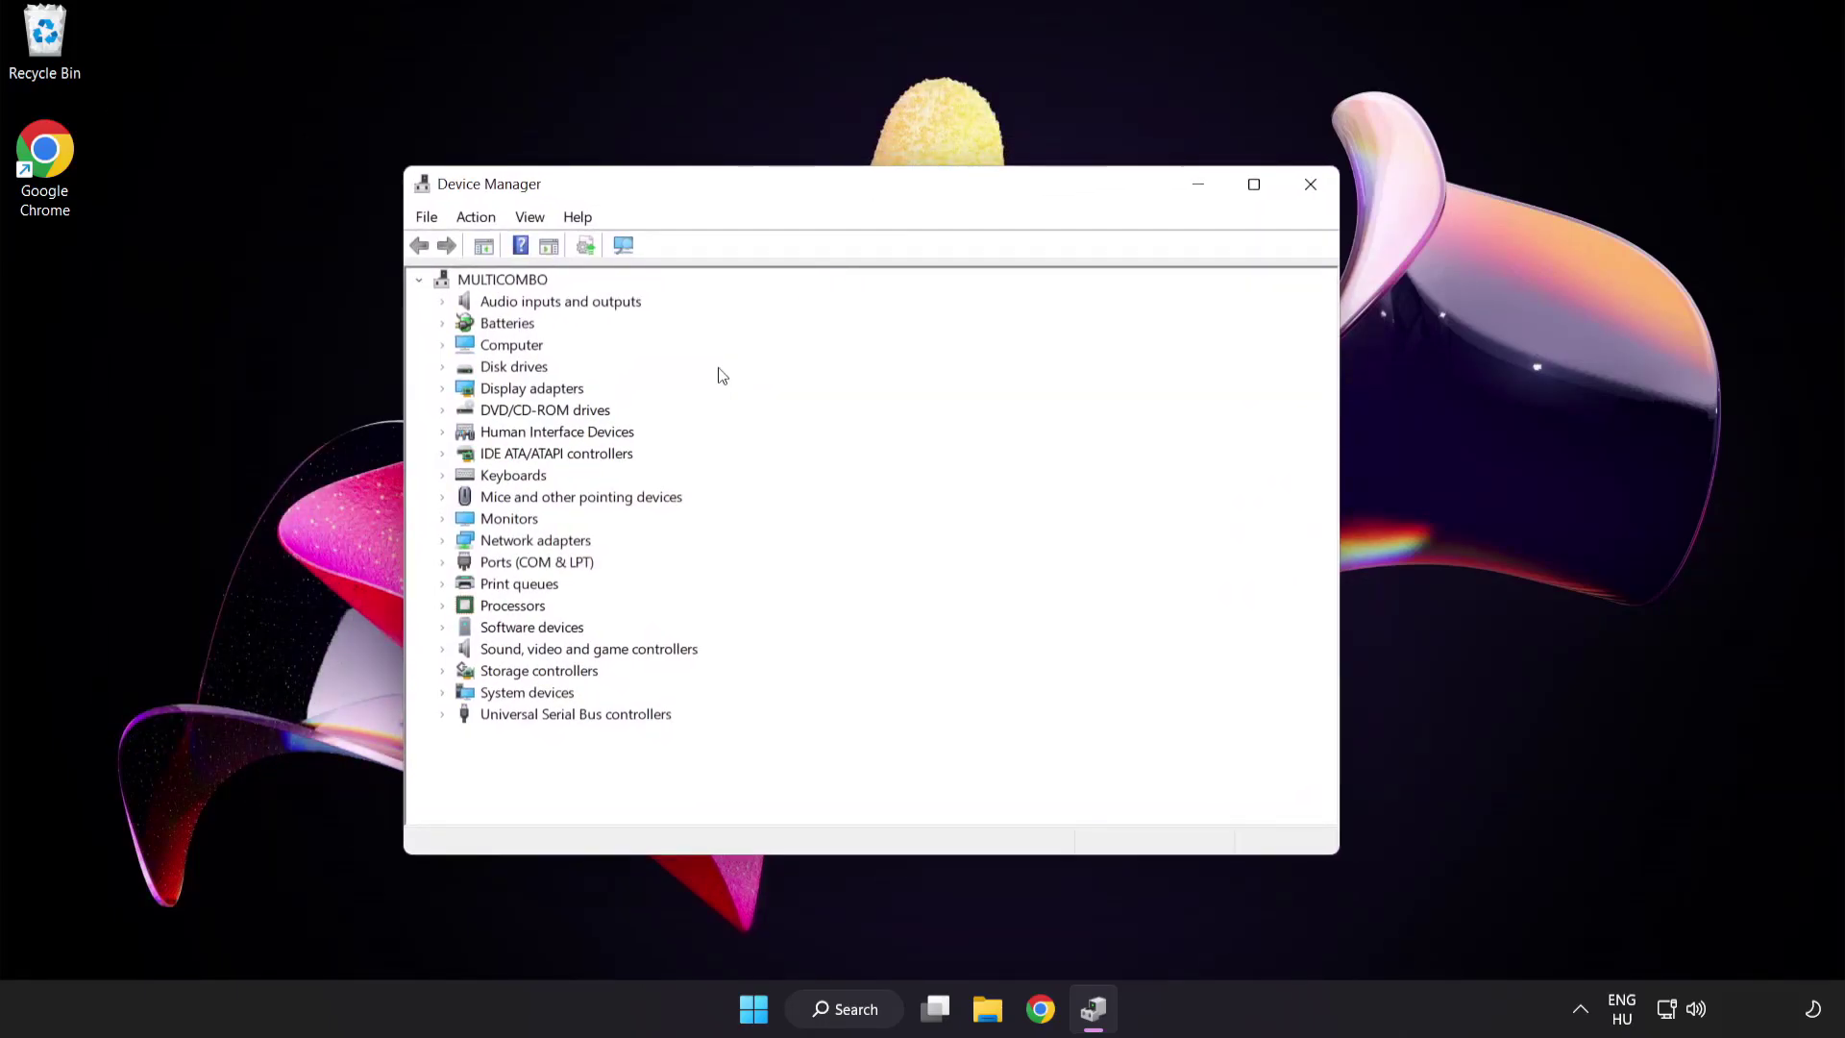
left_click(569, 390)
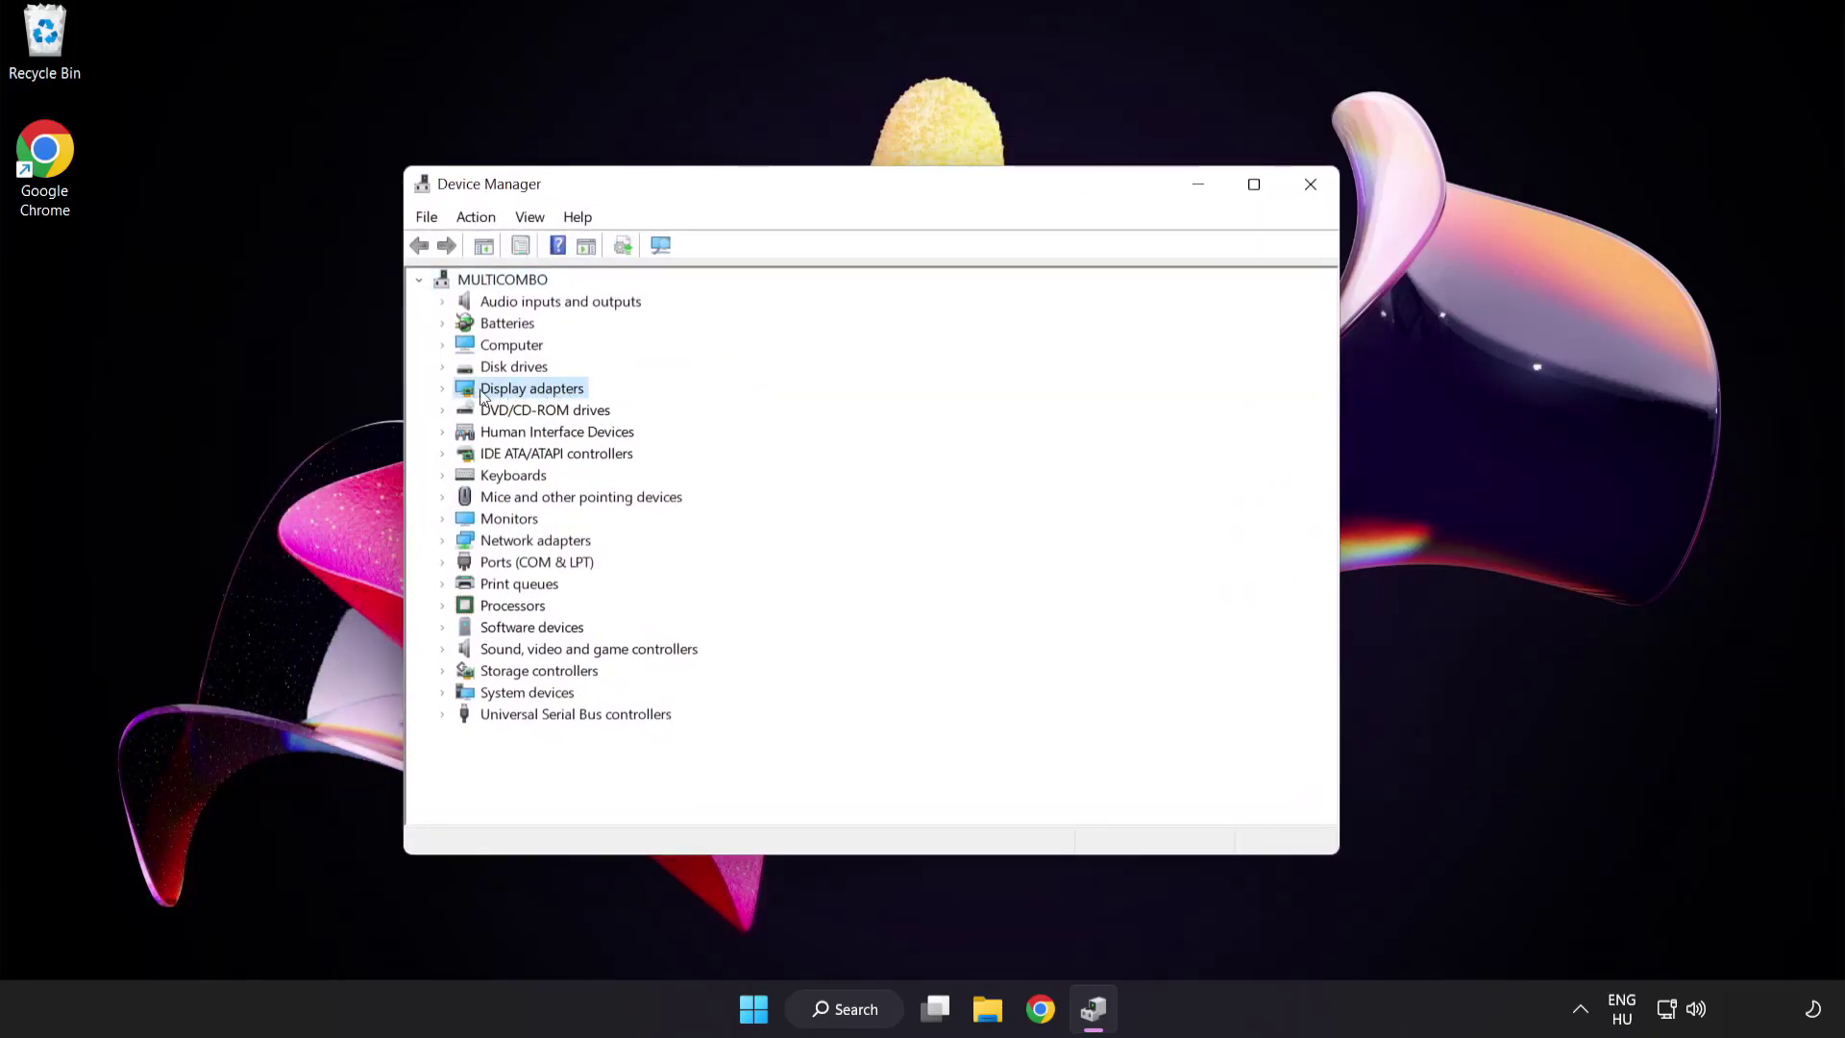
left_click(444, 392)
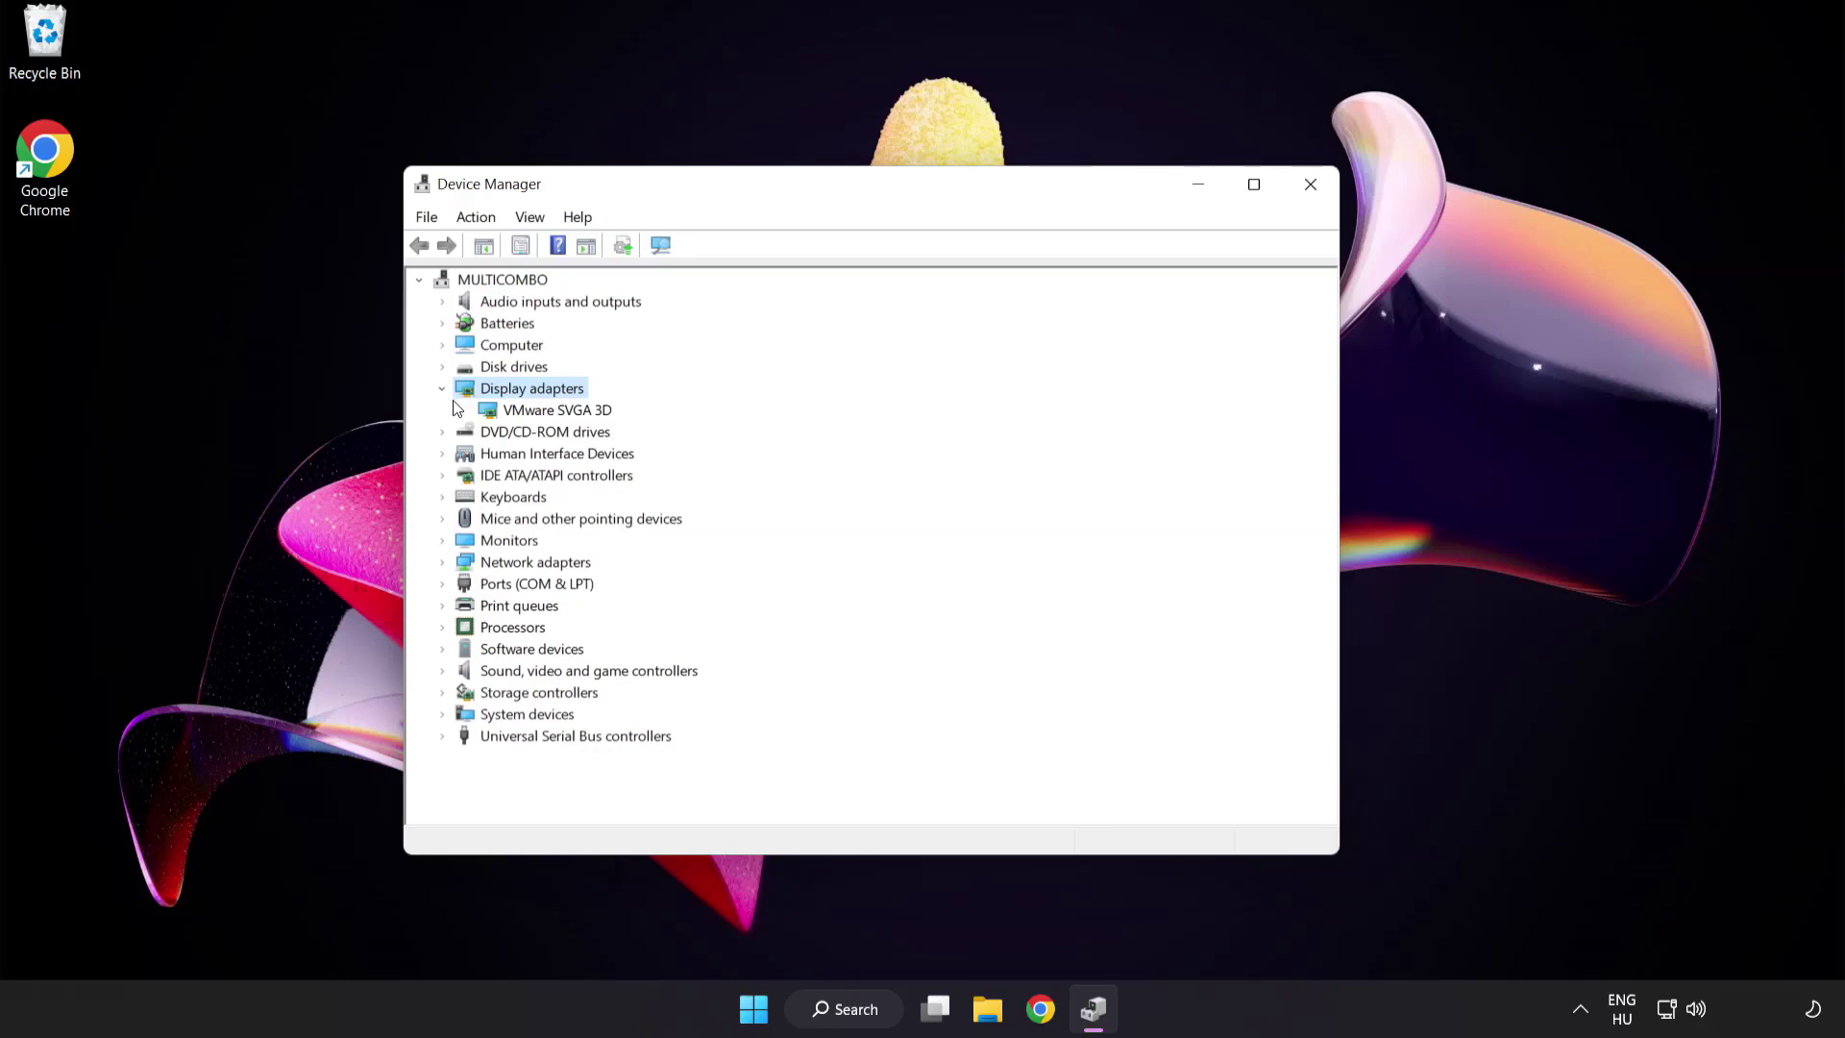
left_click(487, 417)
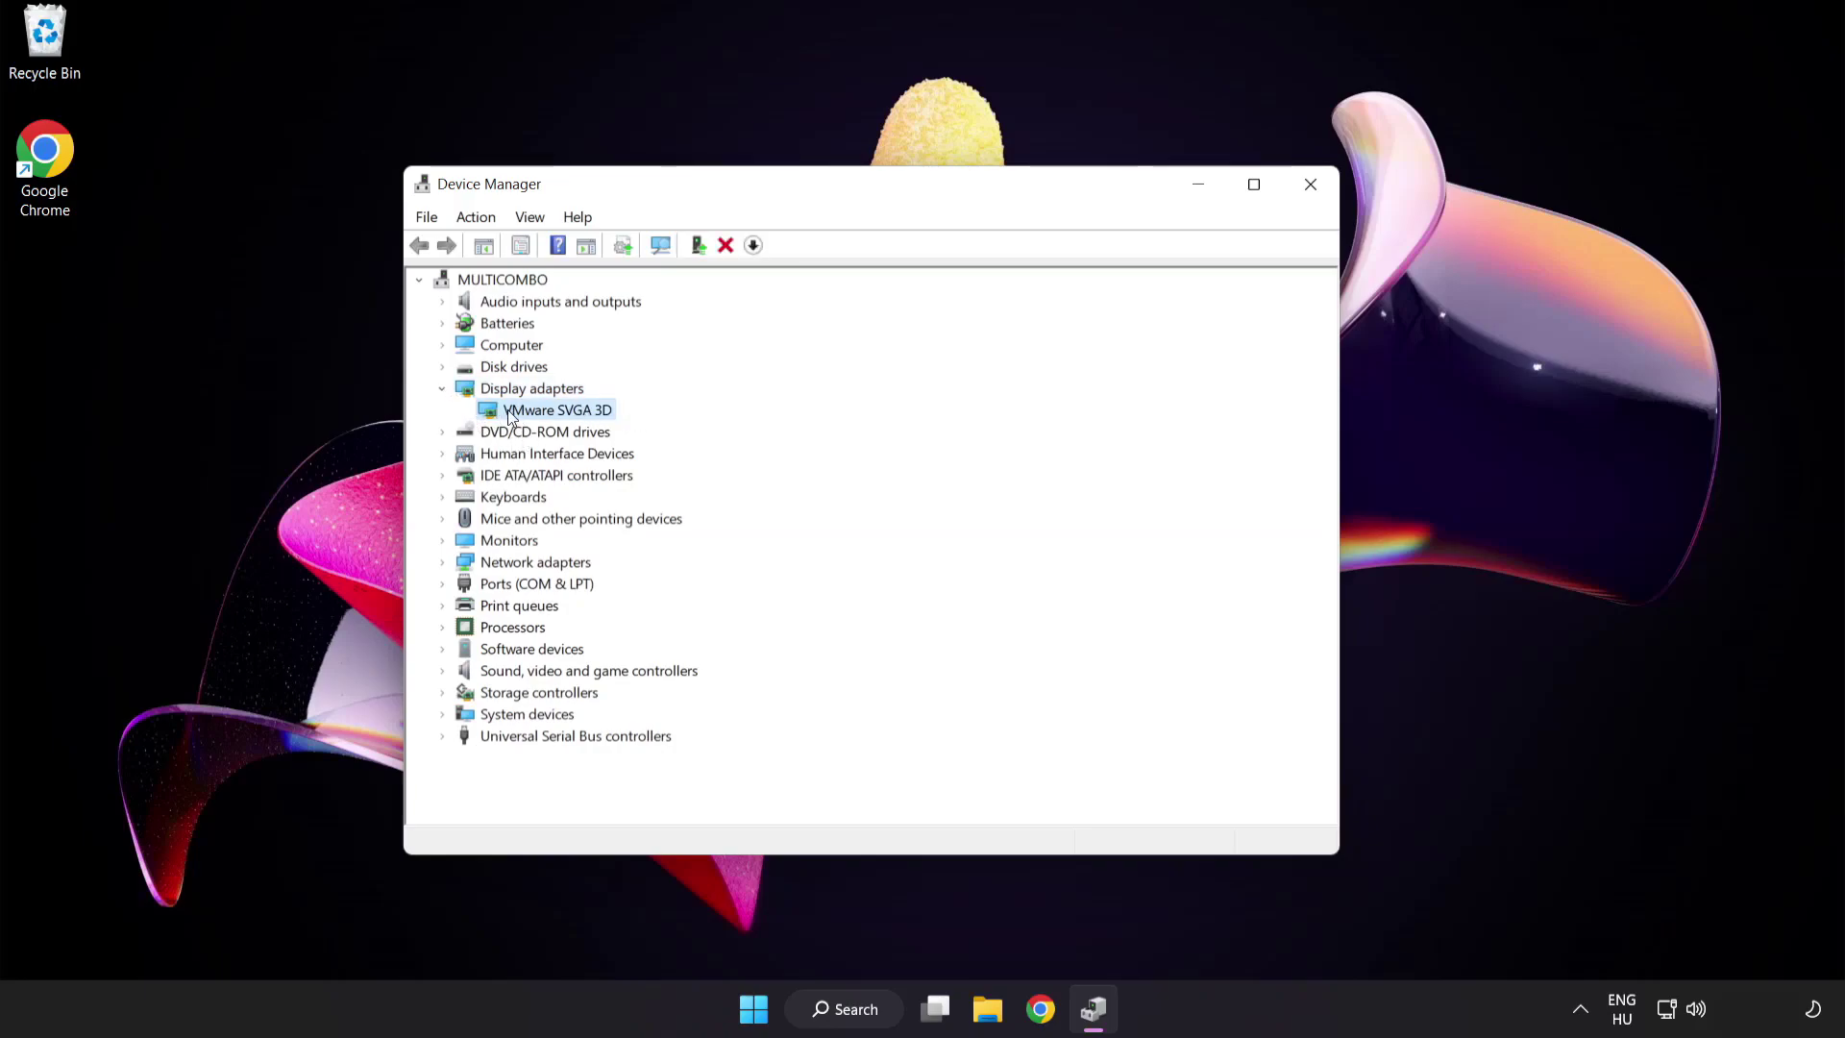
right_click(541, 413)
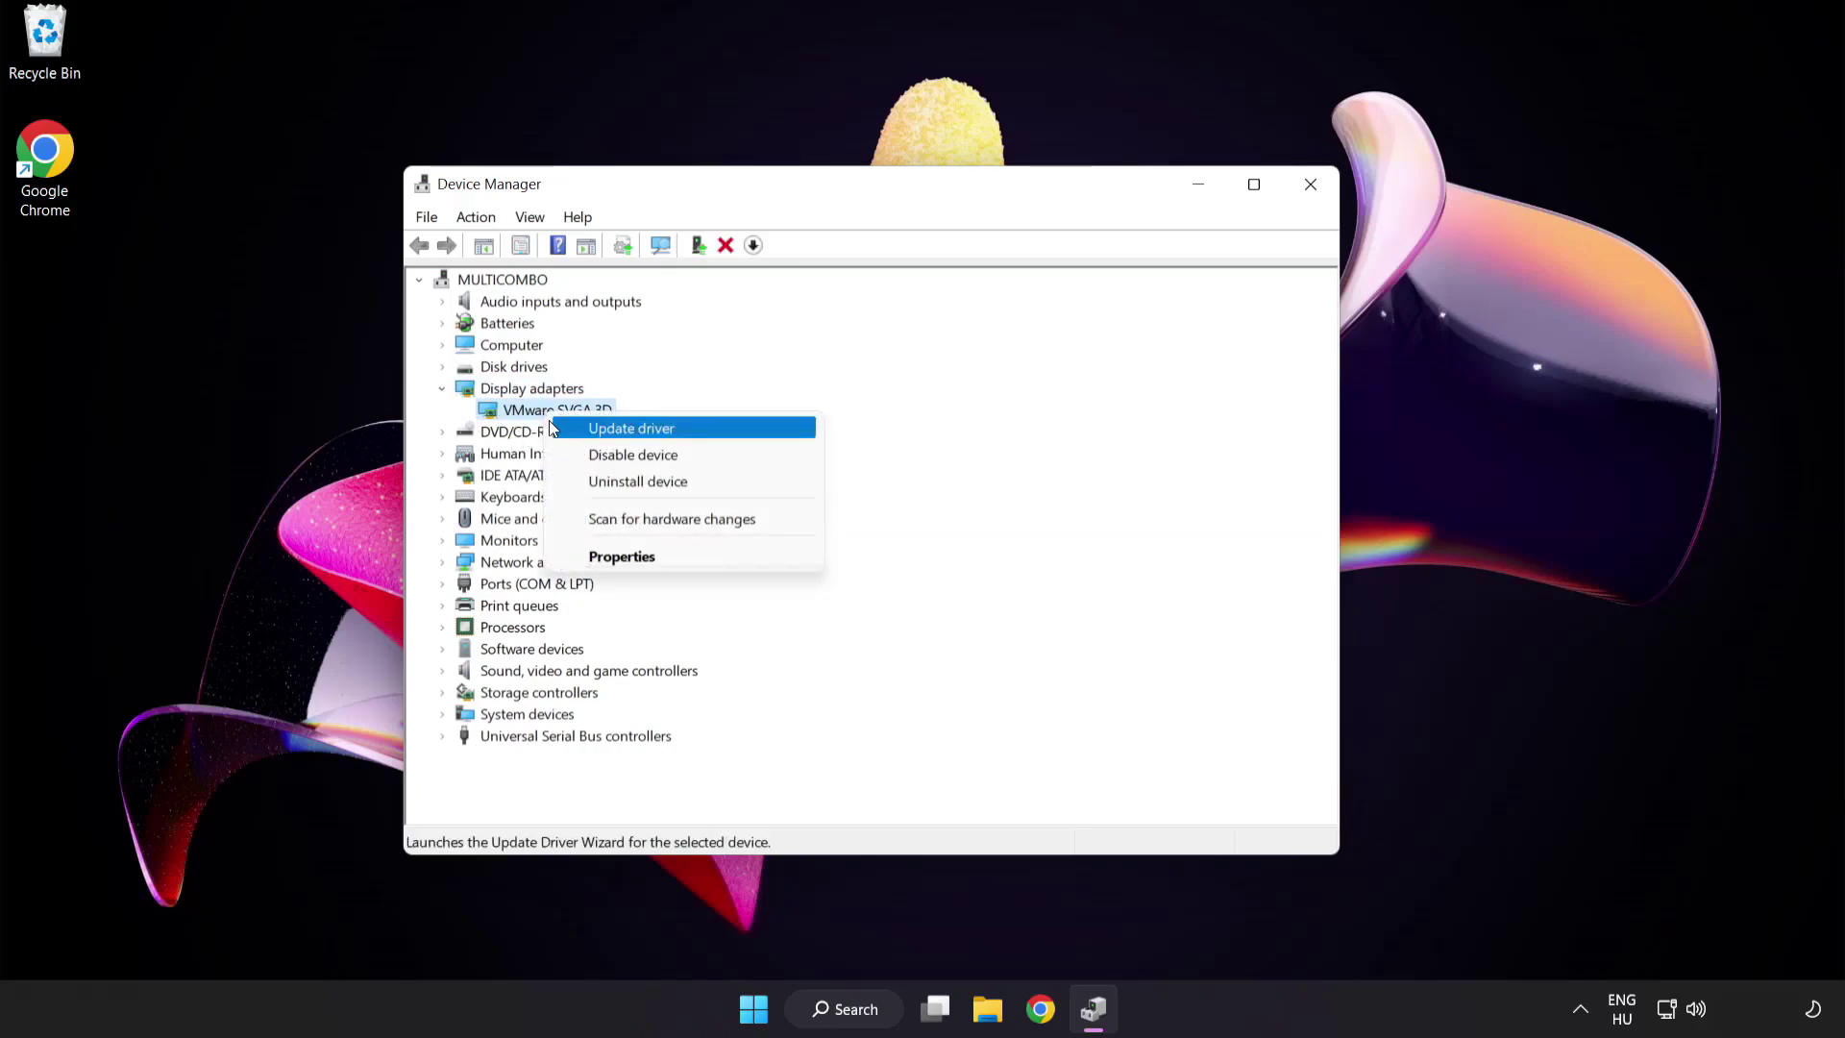
Update the VMware SVGA 3D driver via automatic search, which finds the best driver already installed.
left_click(715, 428)
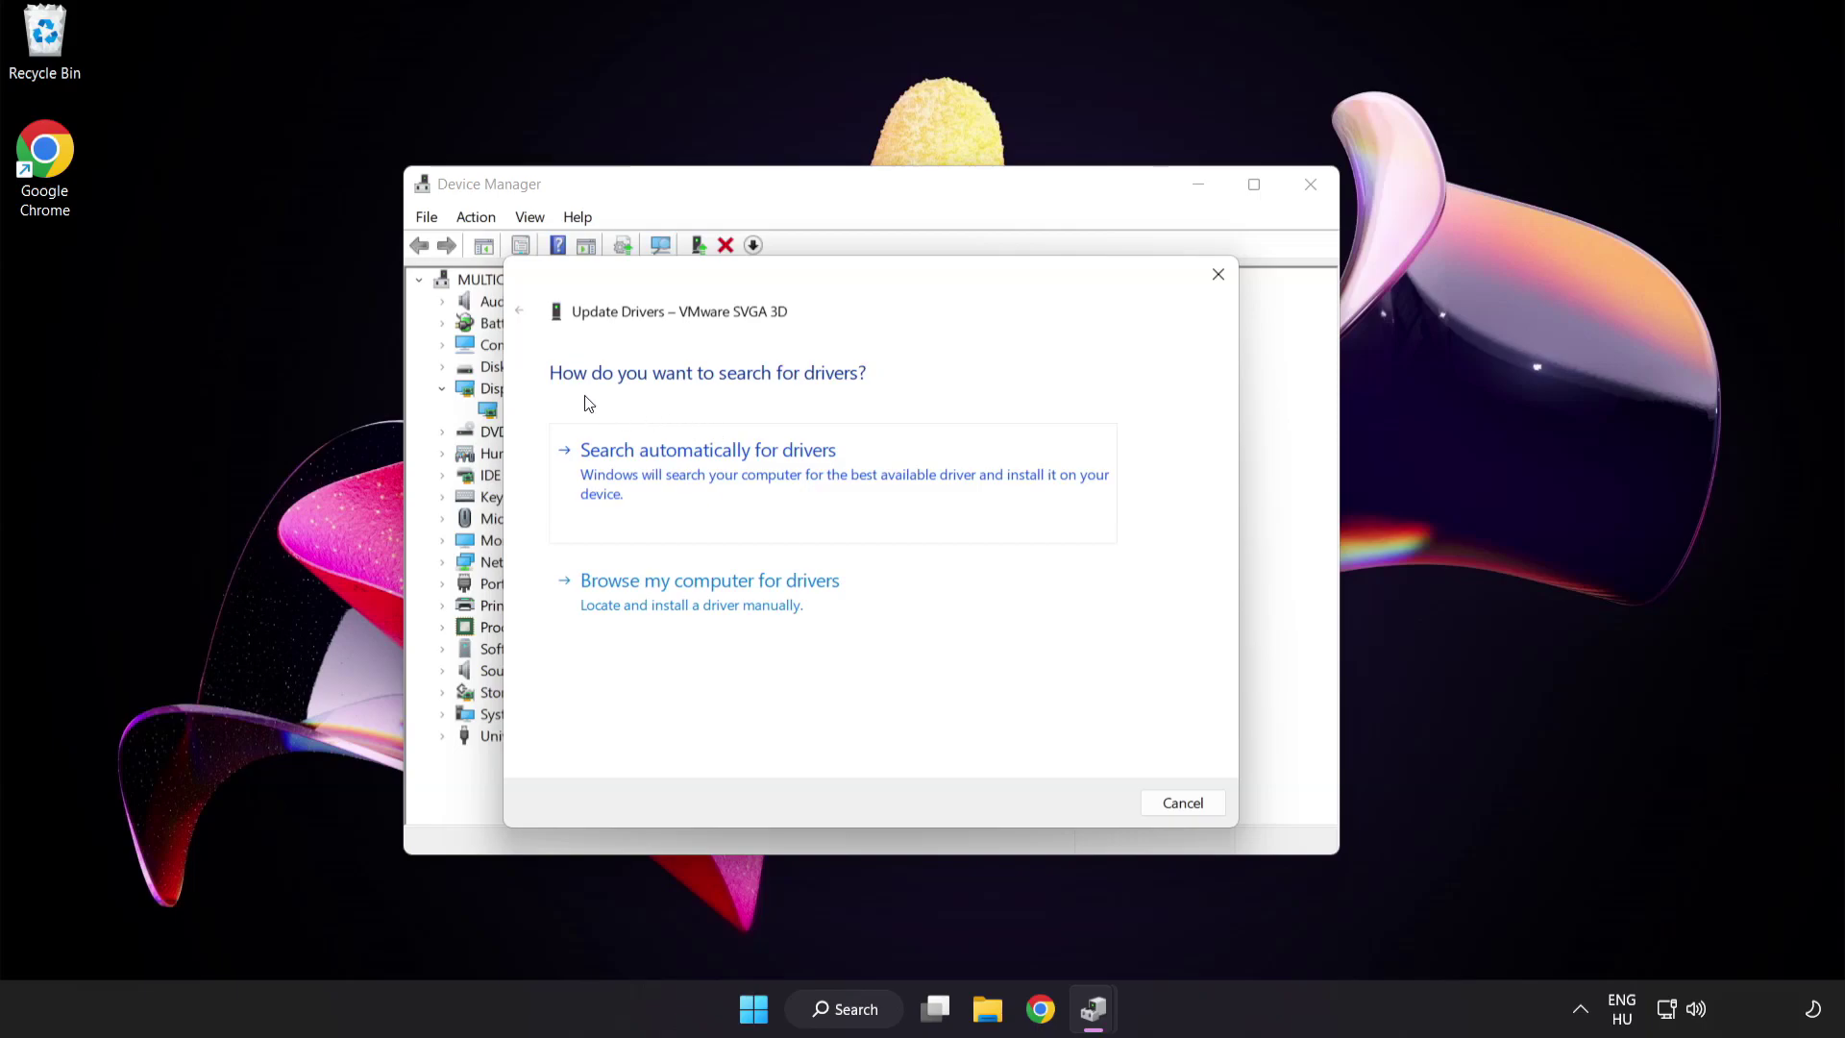
left_click(805, 477)
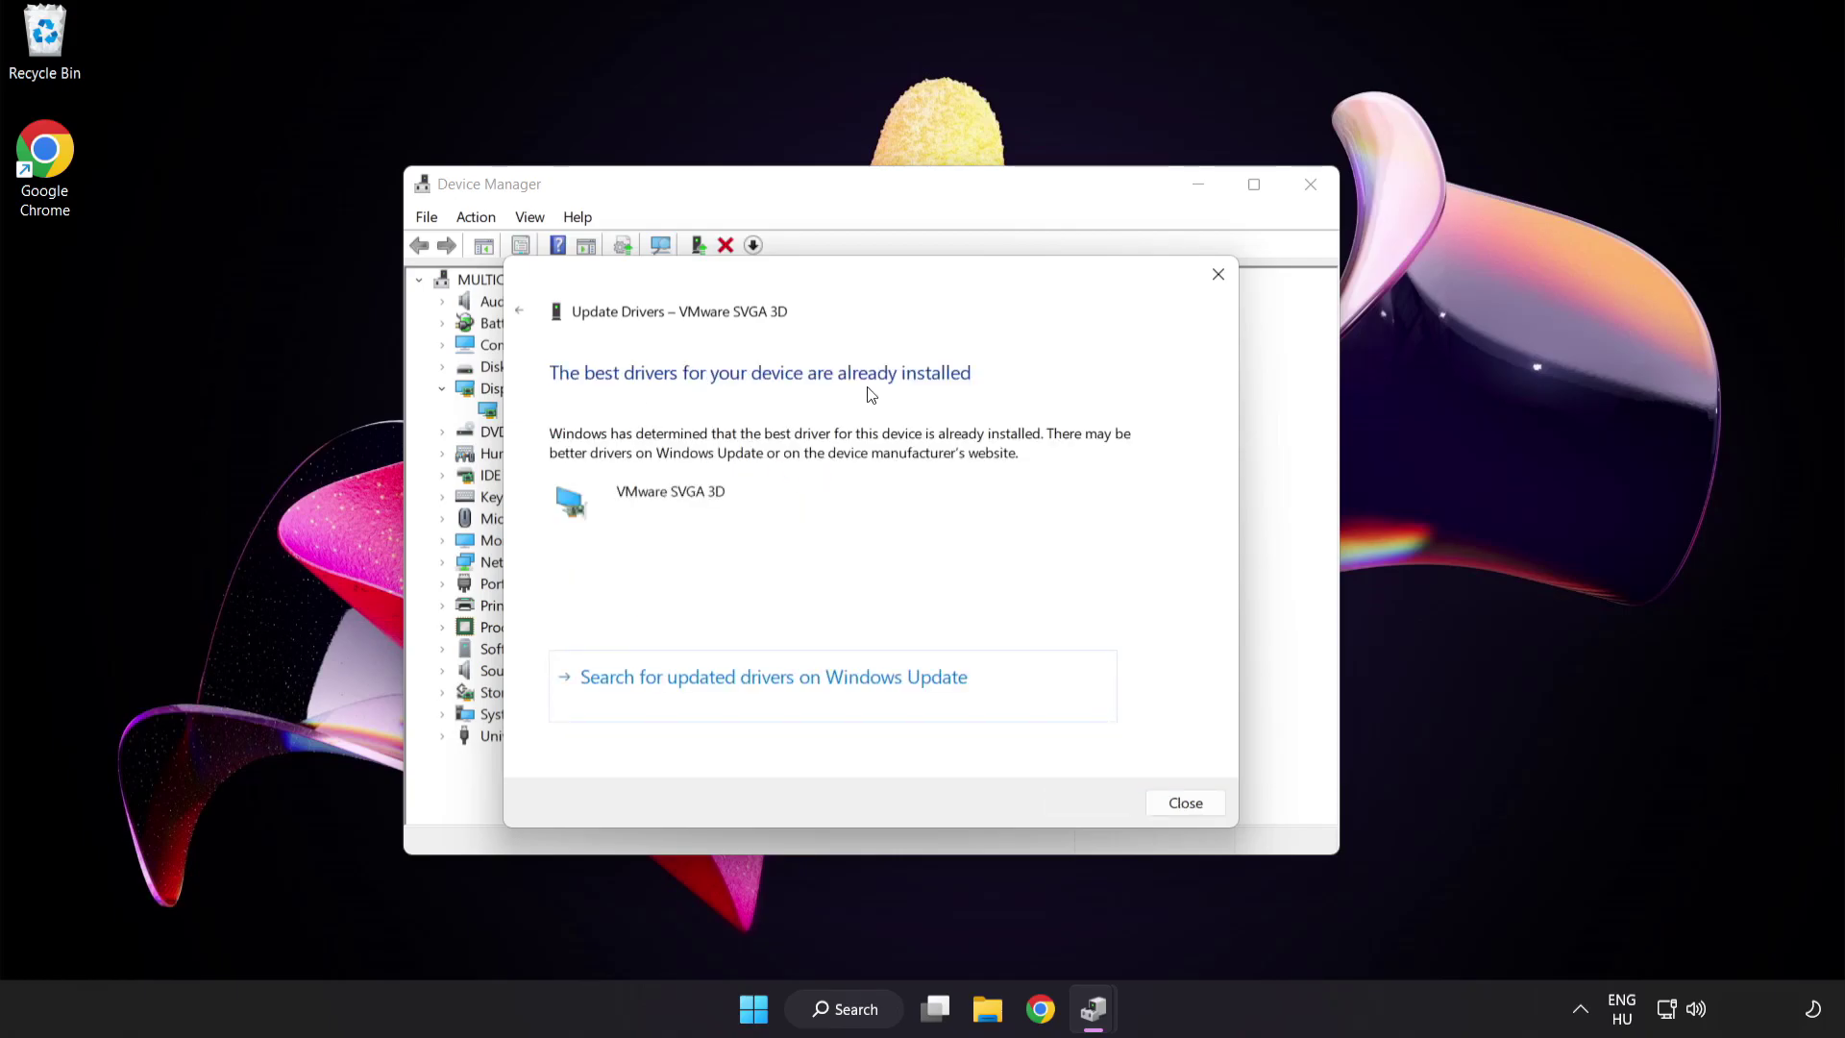
left_click(1181, 809)
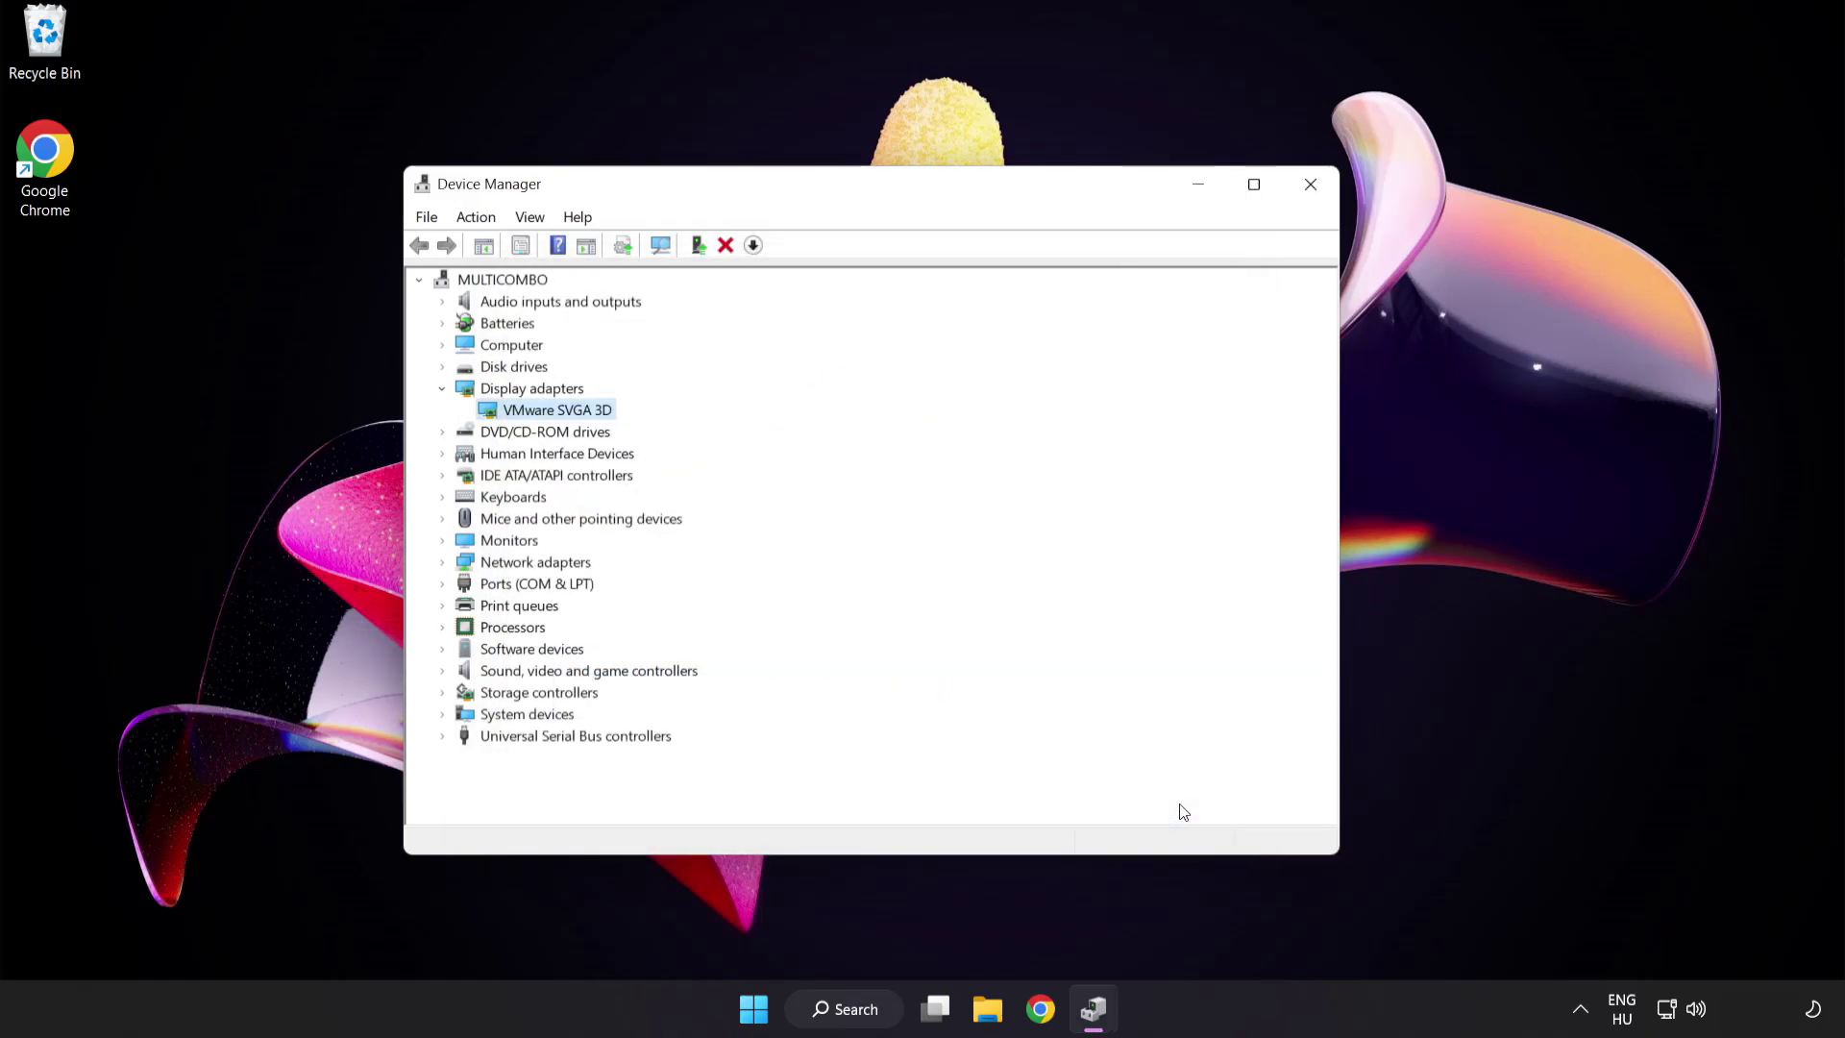
Close Device Manager and open Windows Update settings by searching 'update'.
left_click(1310, 192)
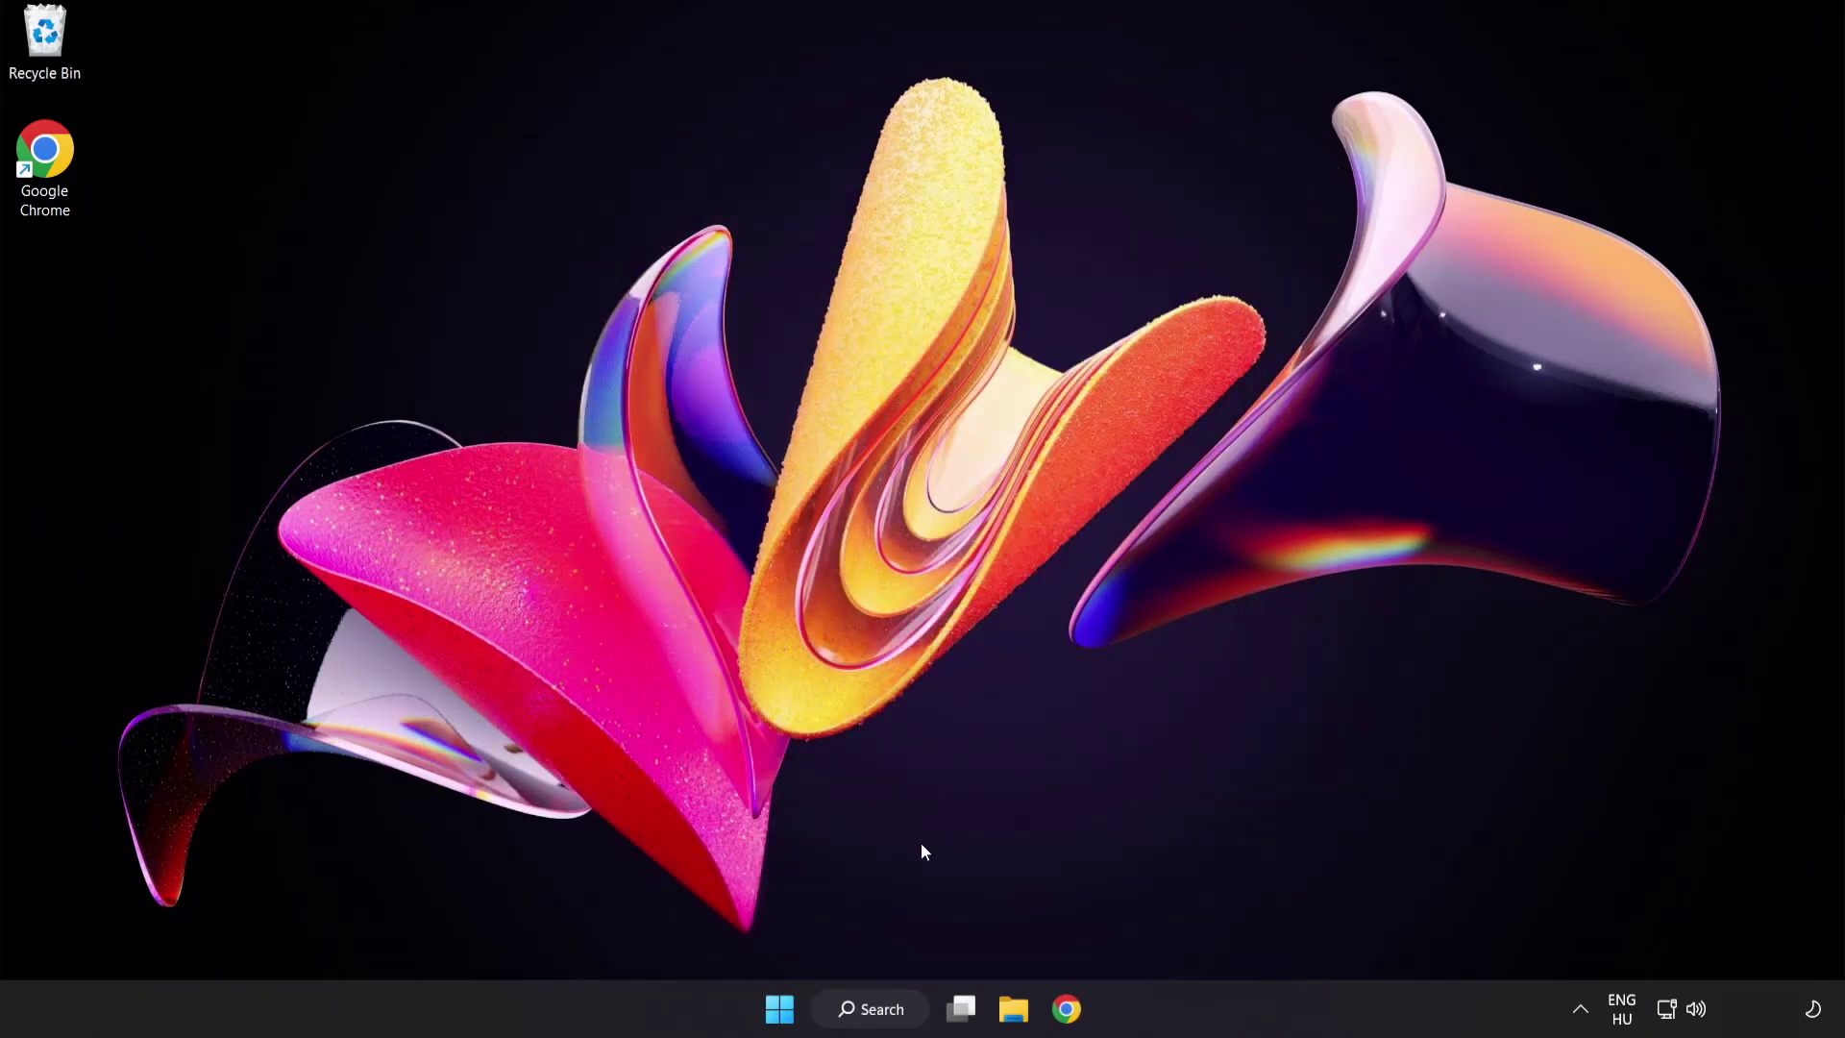
left_click(895, 1018)
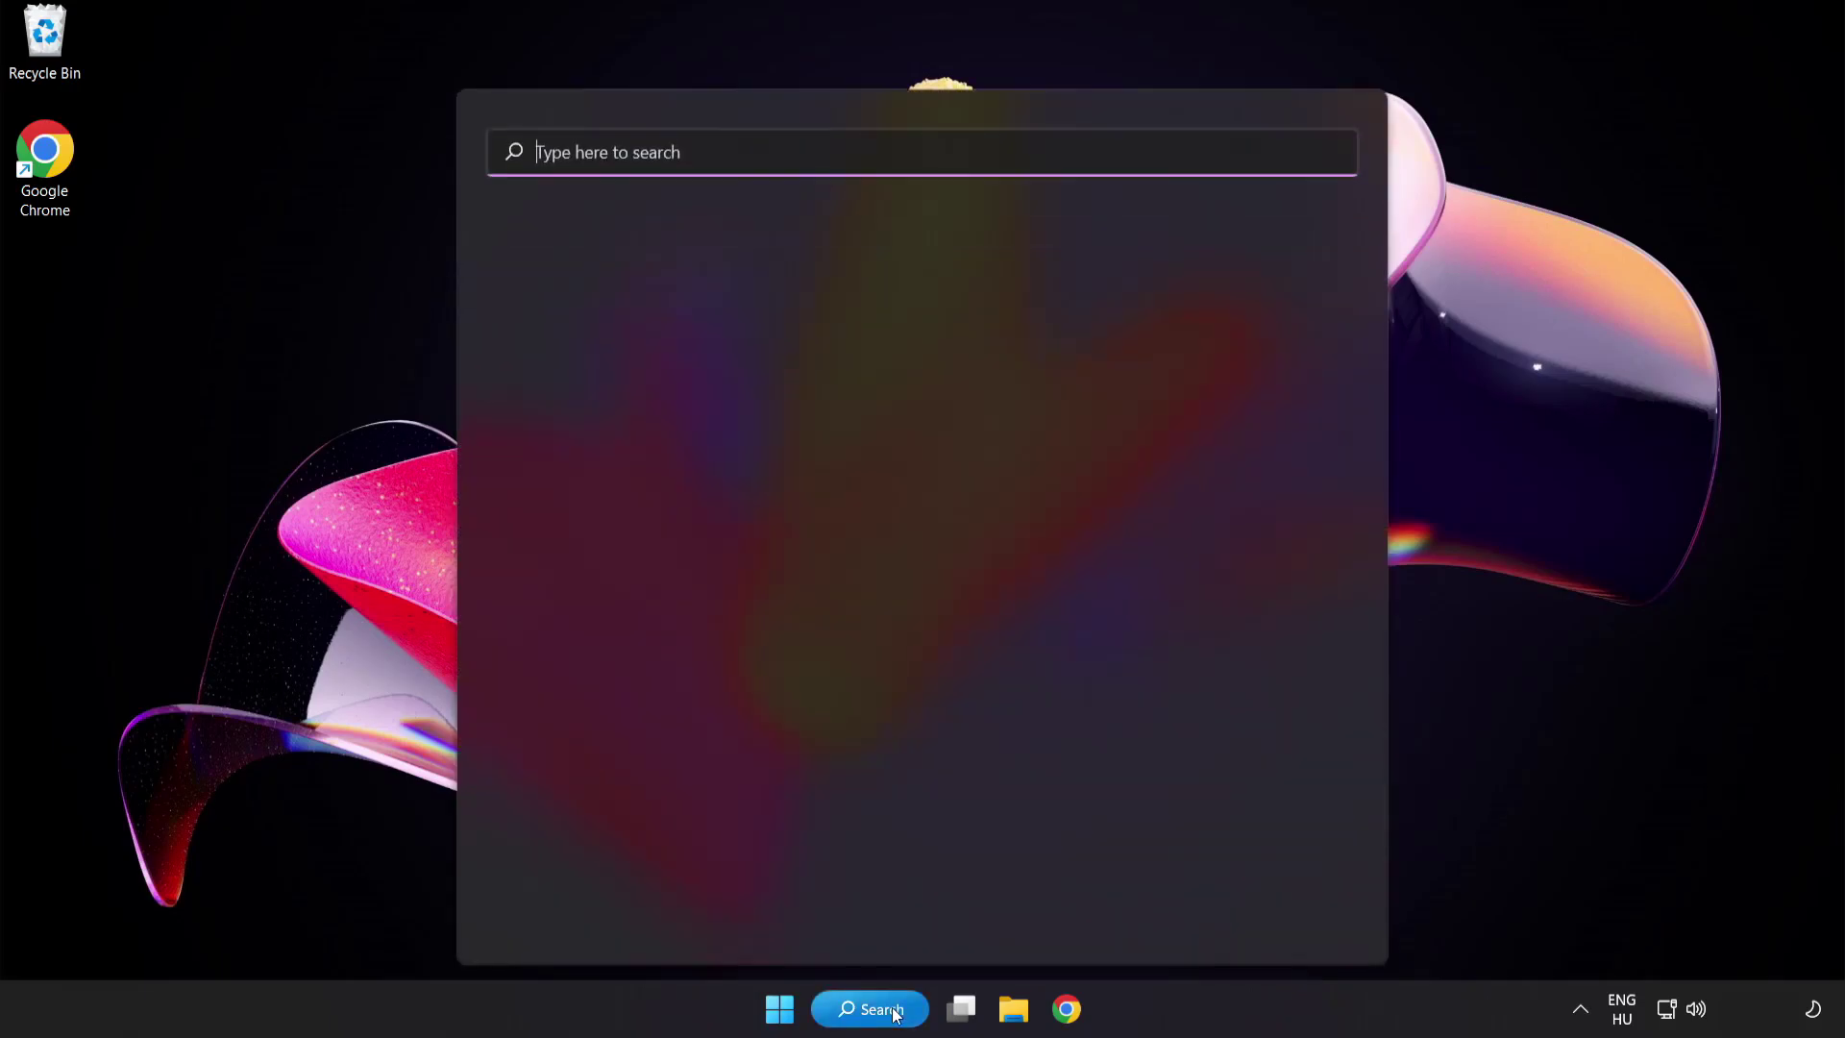
type("update")
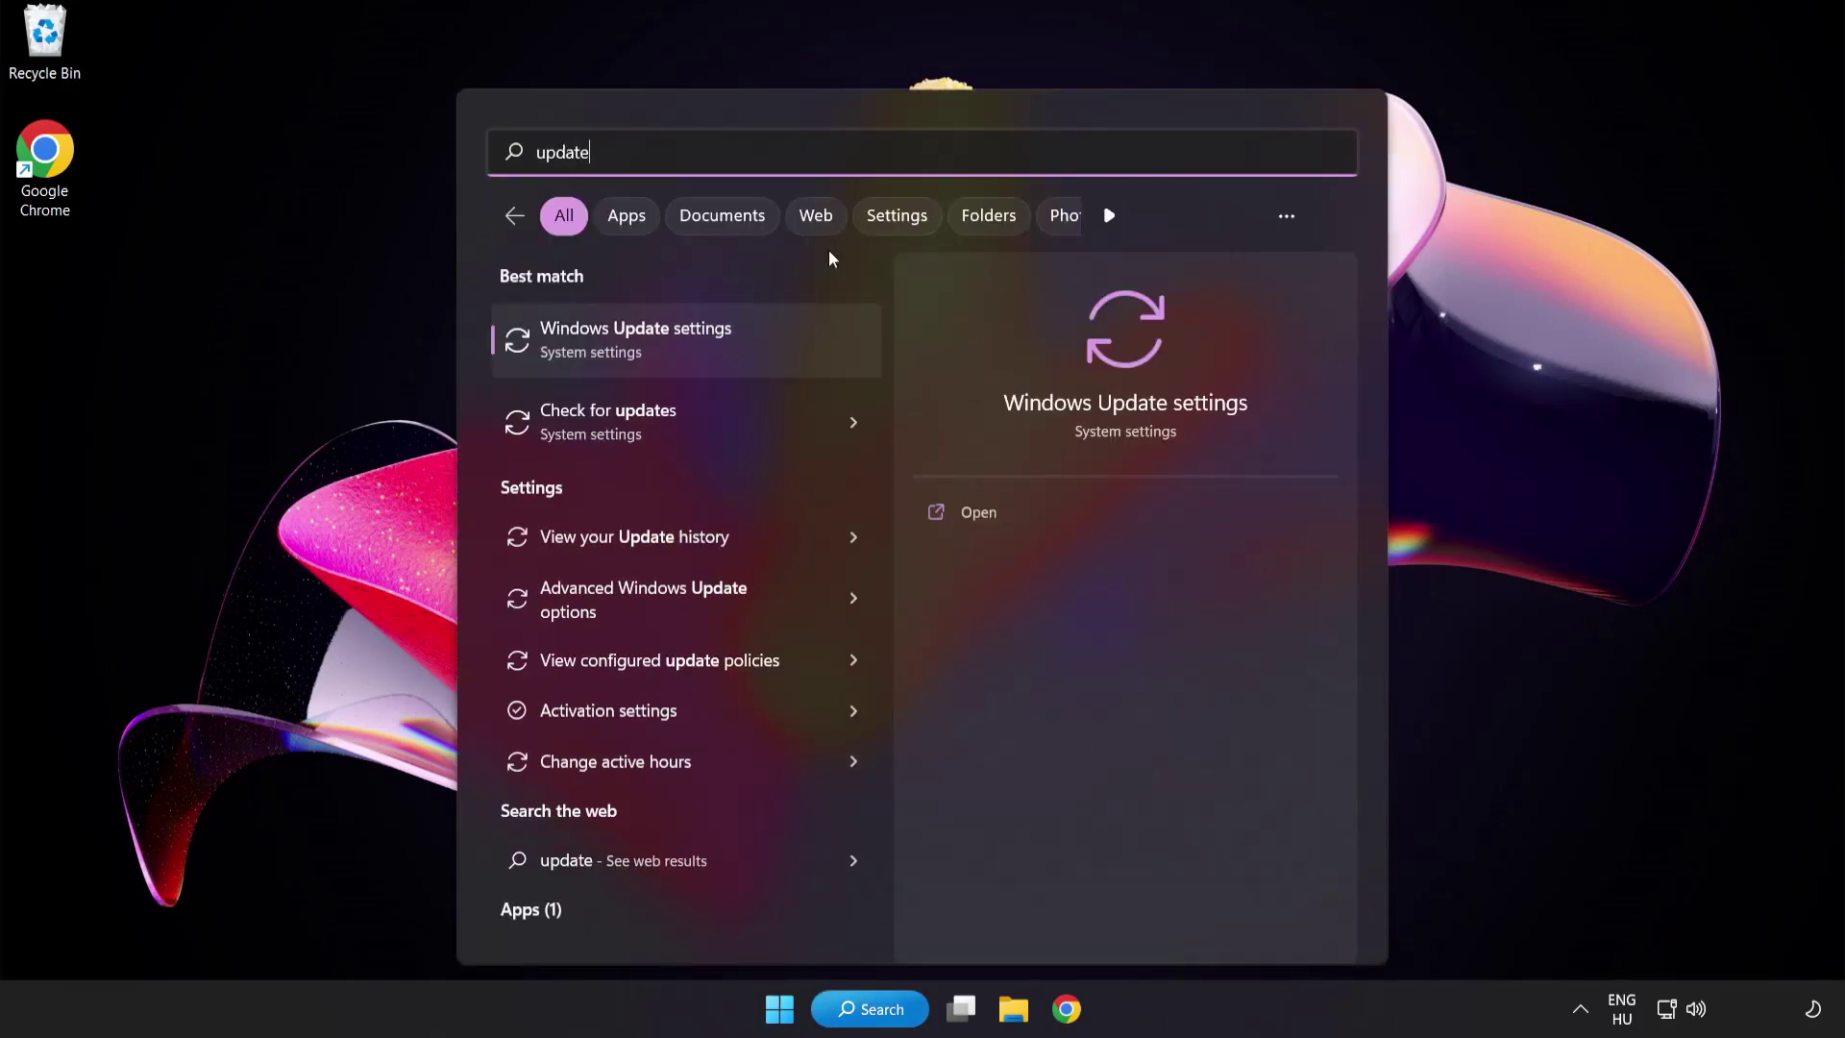
left_click(705, 347)
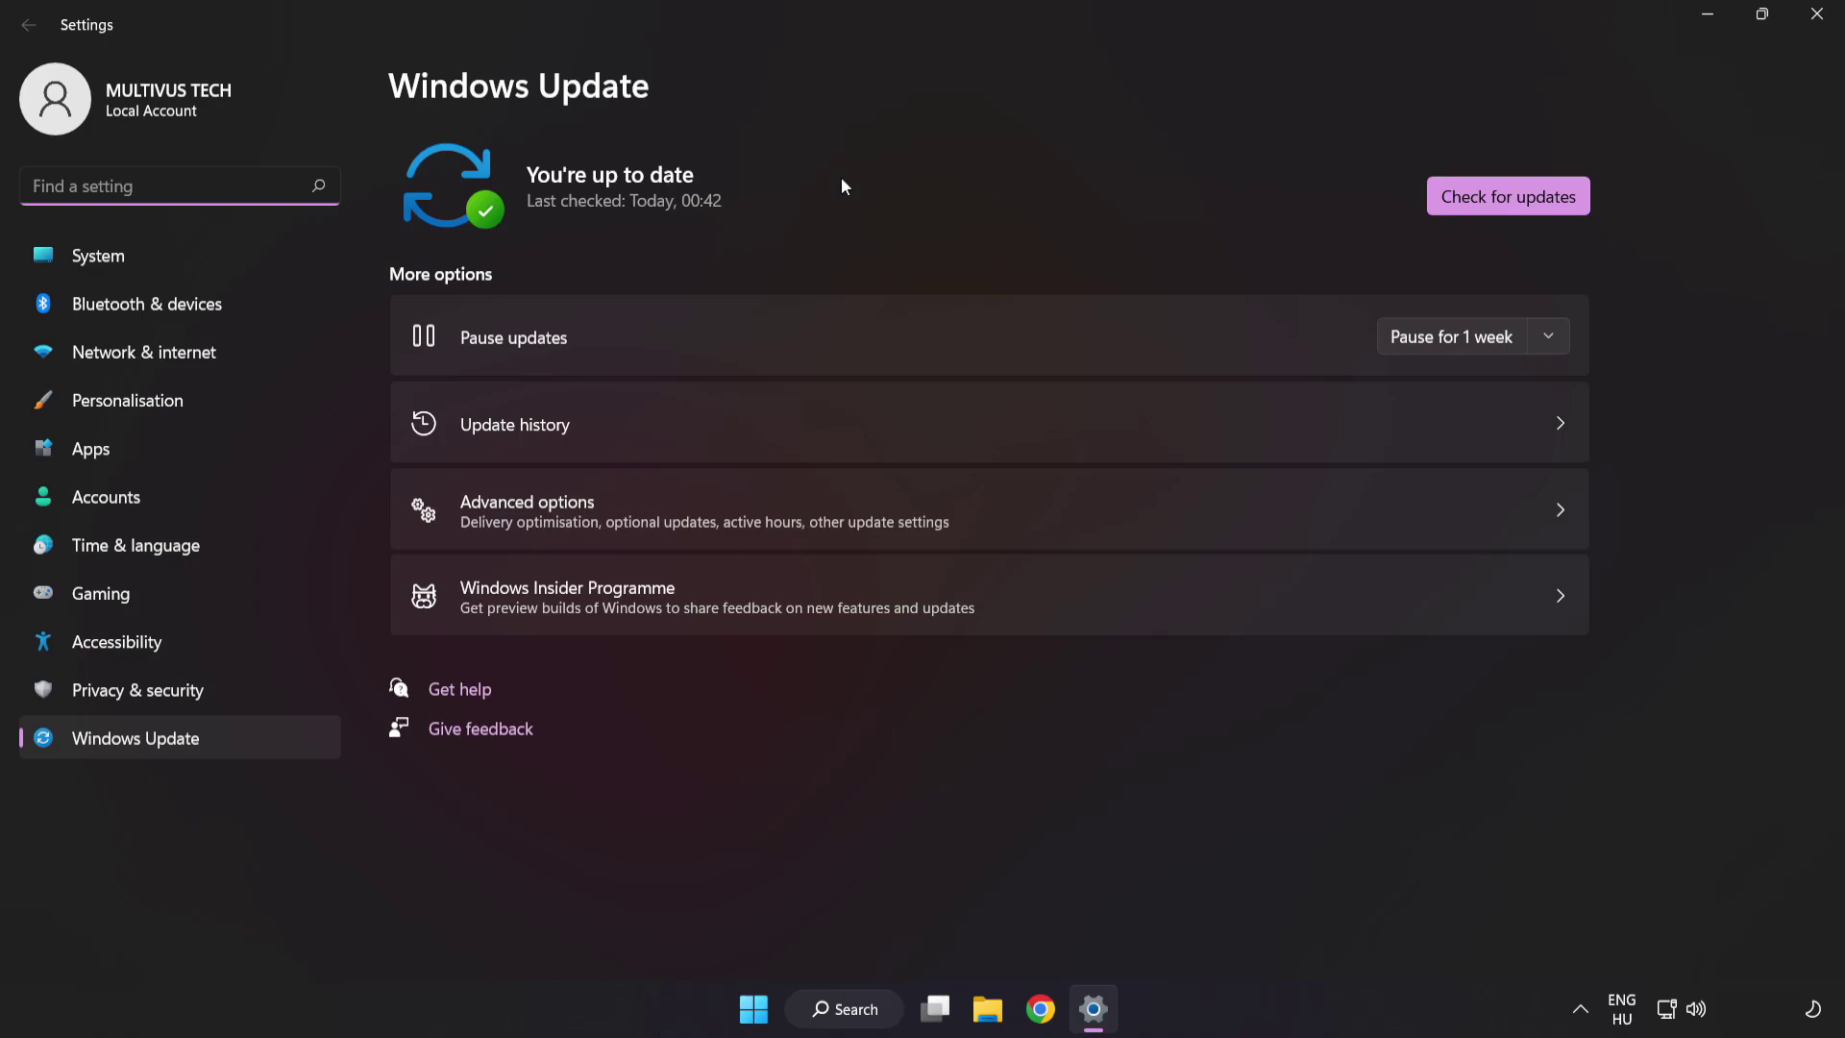
Check for updates until Windows reports it is up to date, then close Settings.
left_click(1501, 206)
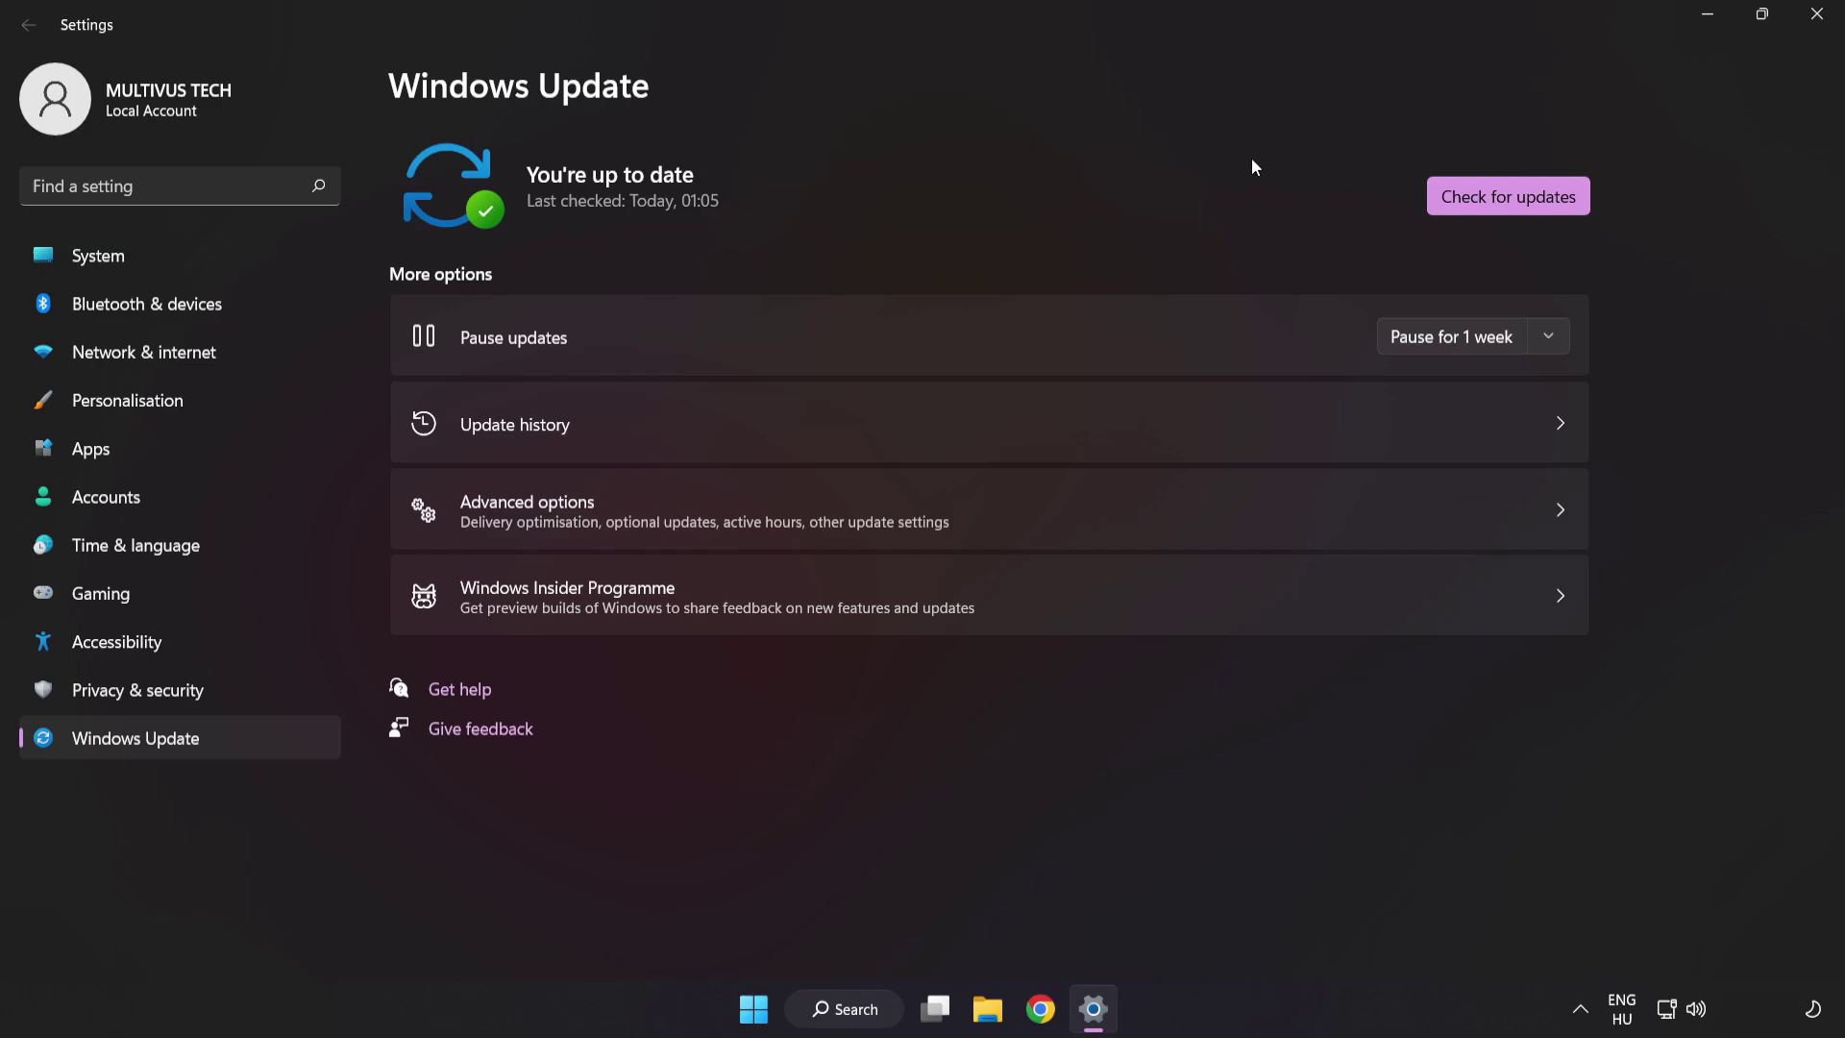
left_click(1815, 15)
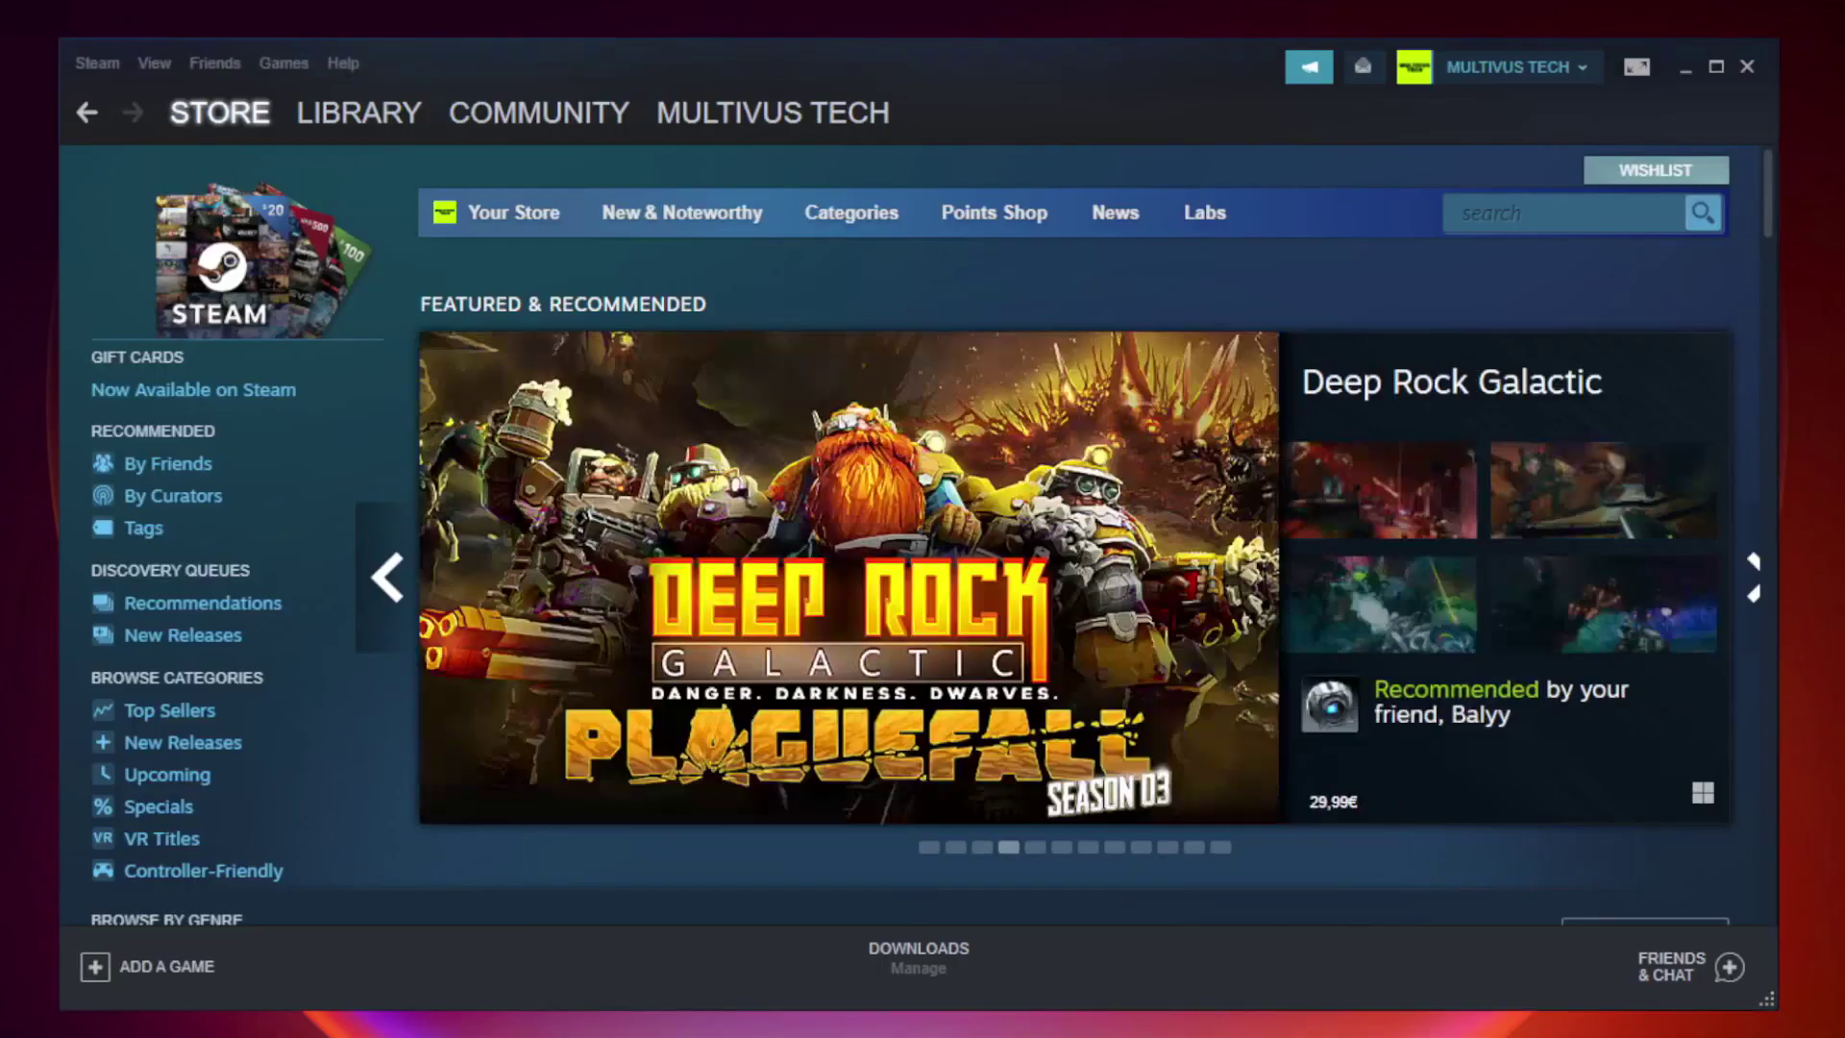
Switch Steam to the Library and open the context menu for YOUR NOT WORKING GAME.
mouse_move(305, 121)
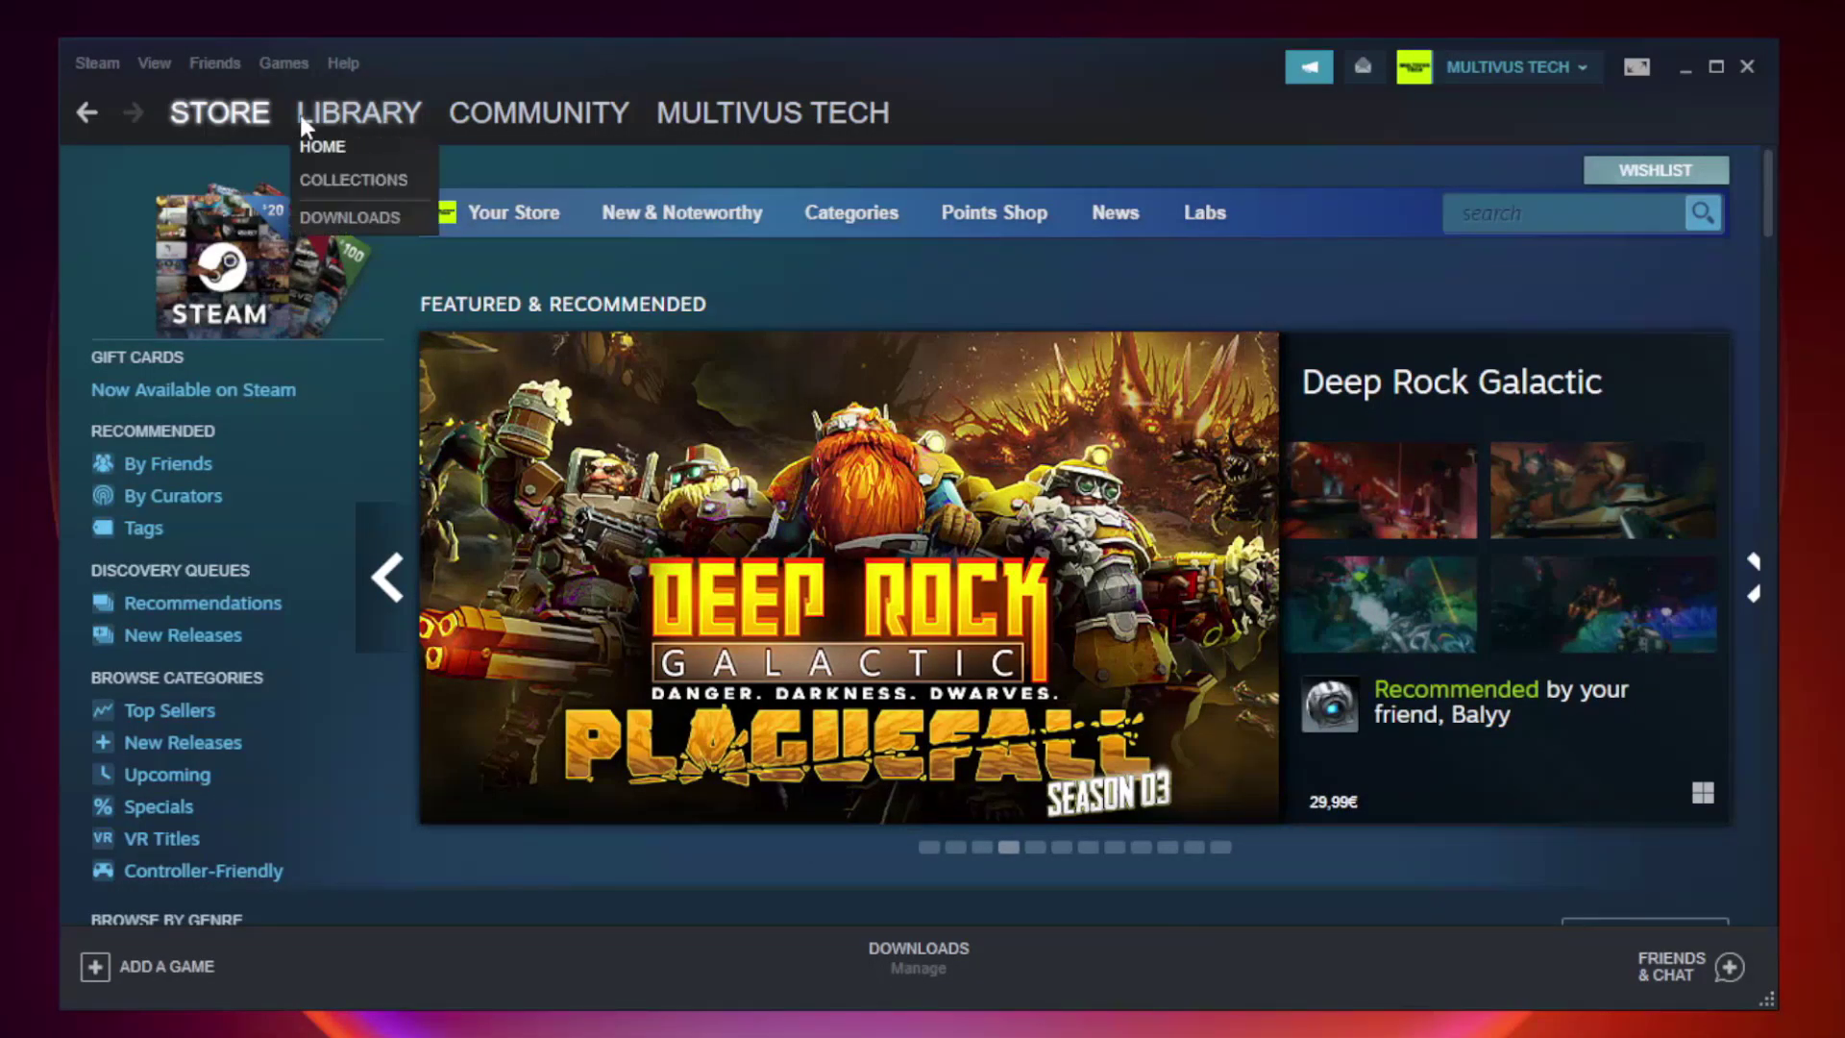
left_click(372, 123)
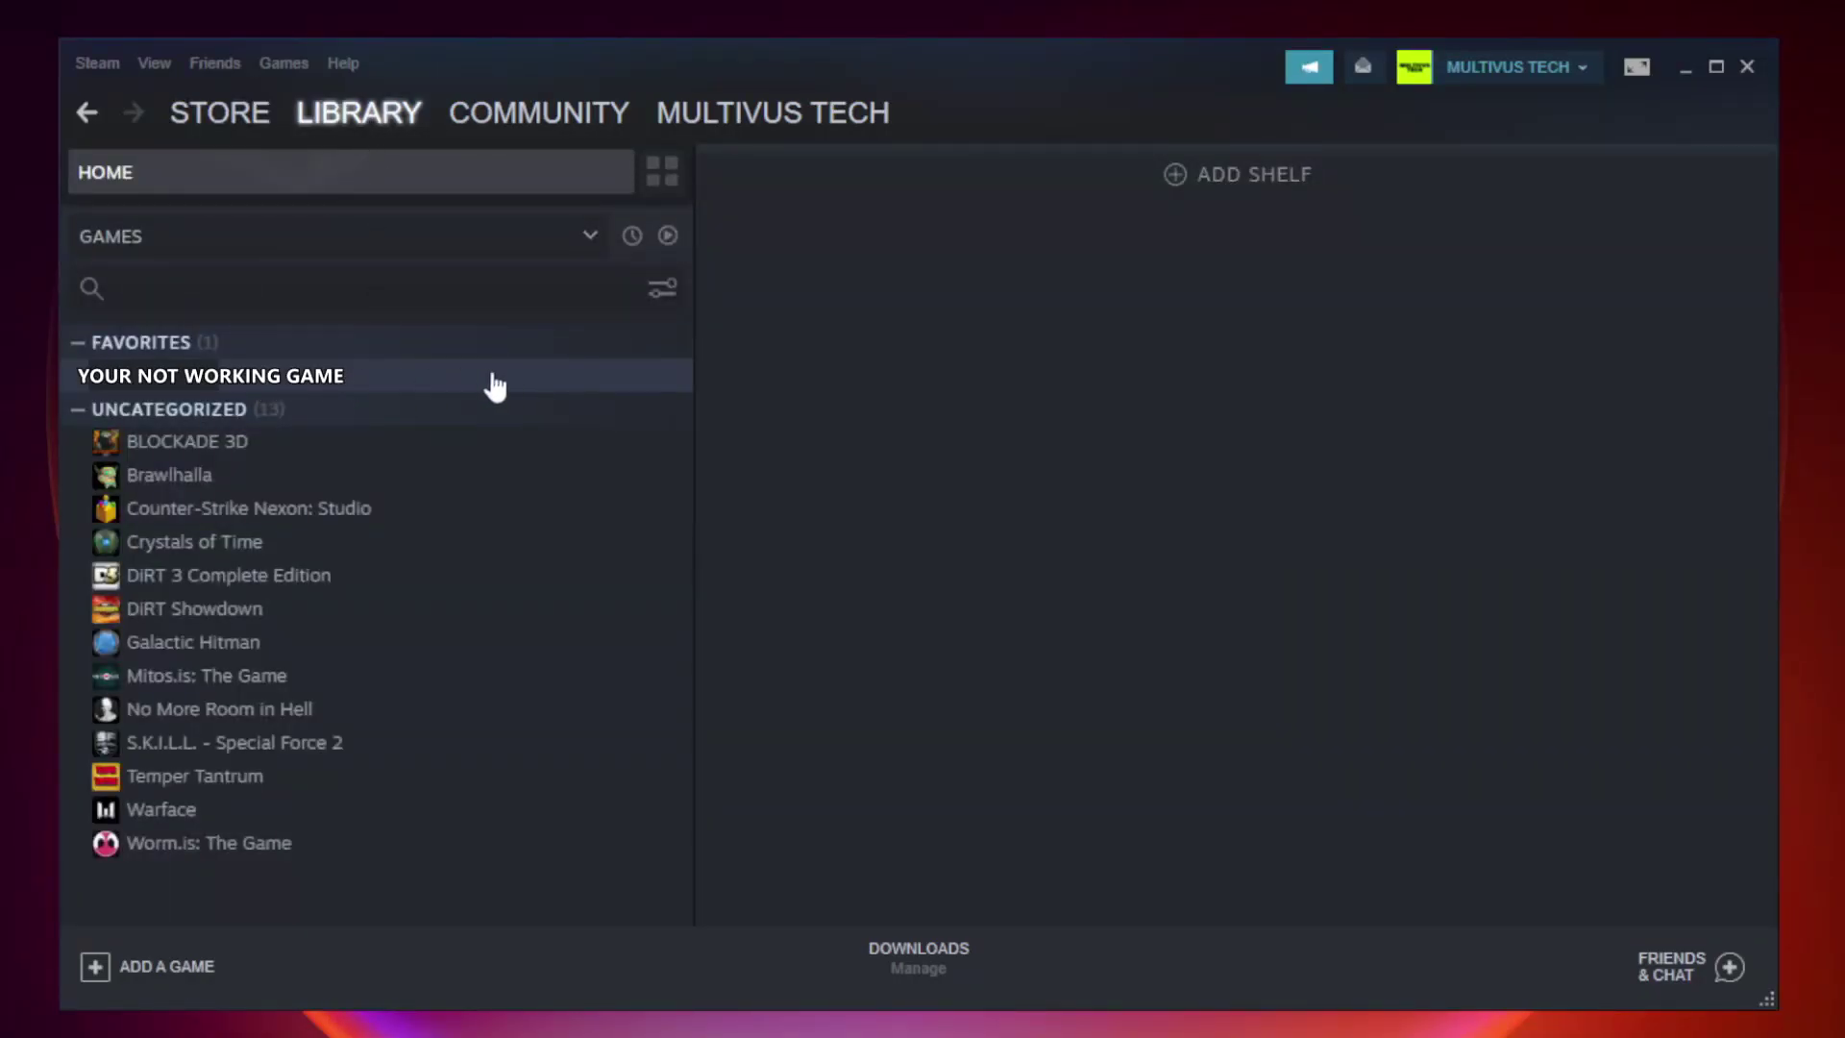
right_click(397, 382)
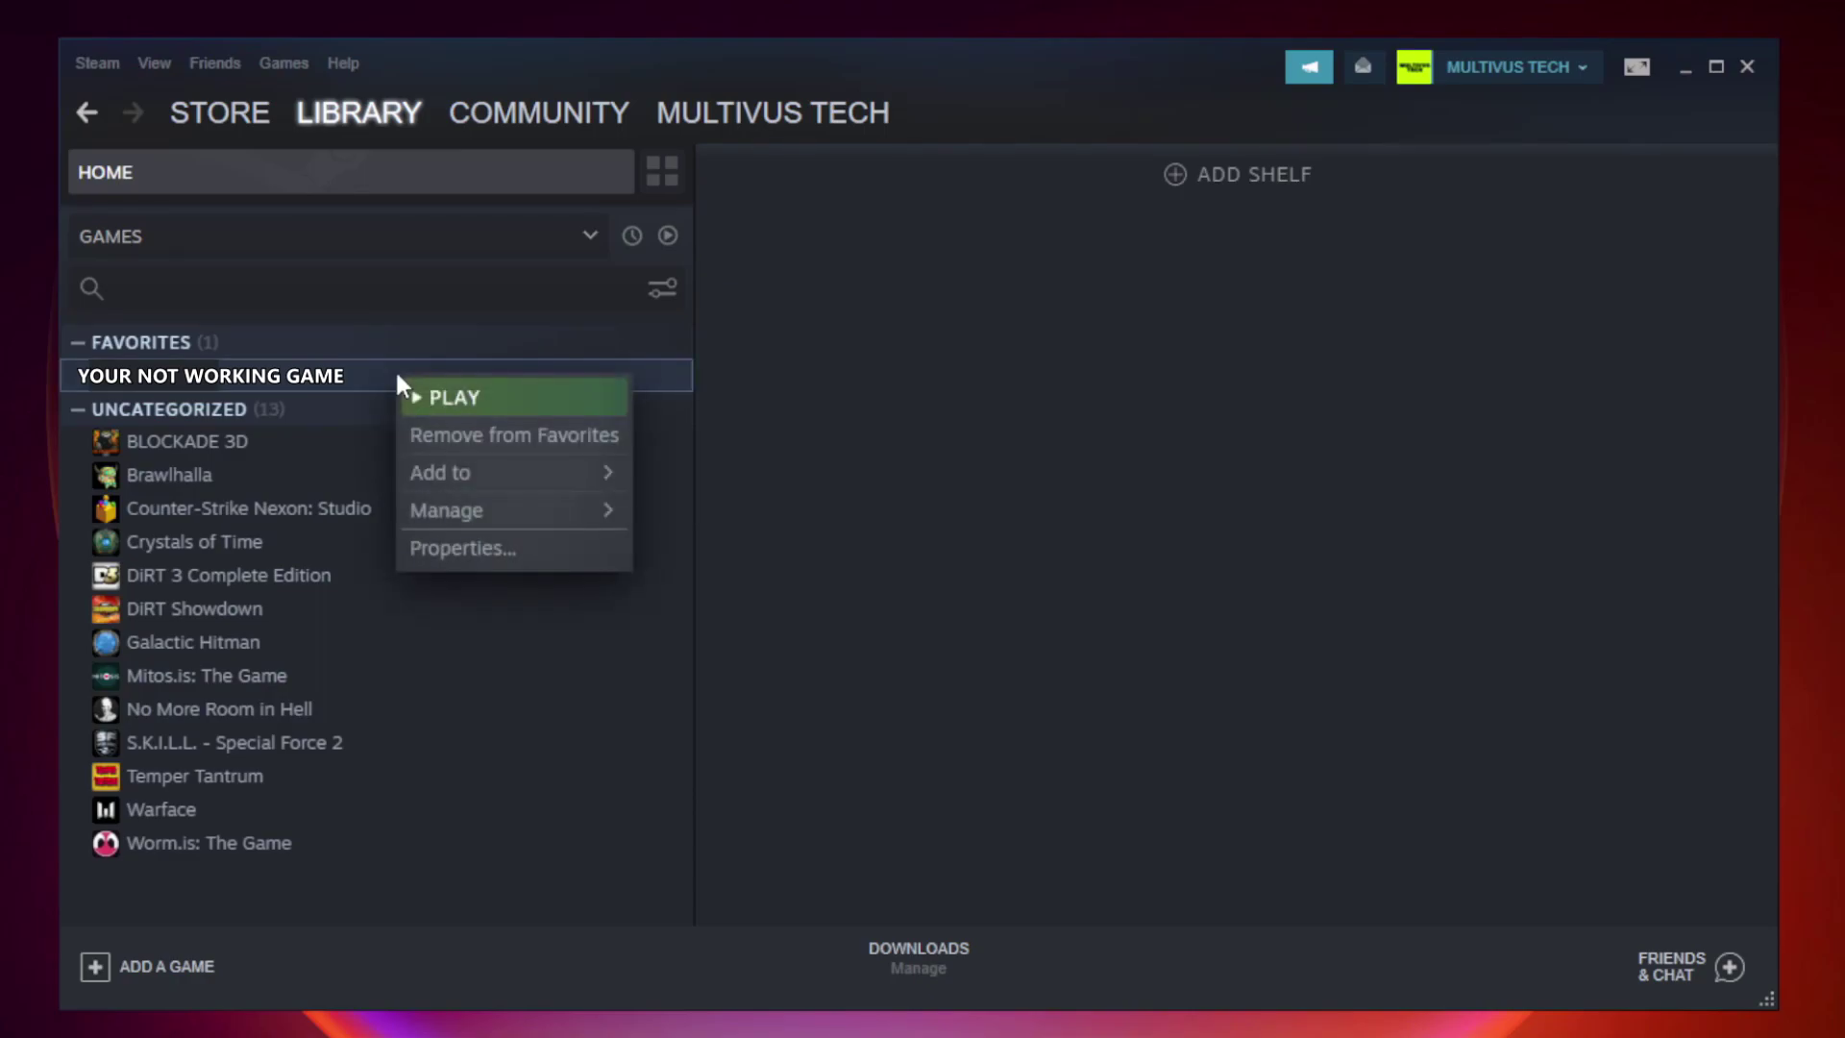
Verify the game's files from Properties > Local Files, validating all 9192 files.
left_click(508, 546)
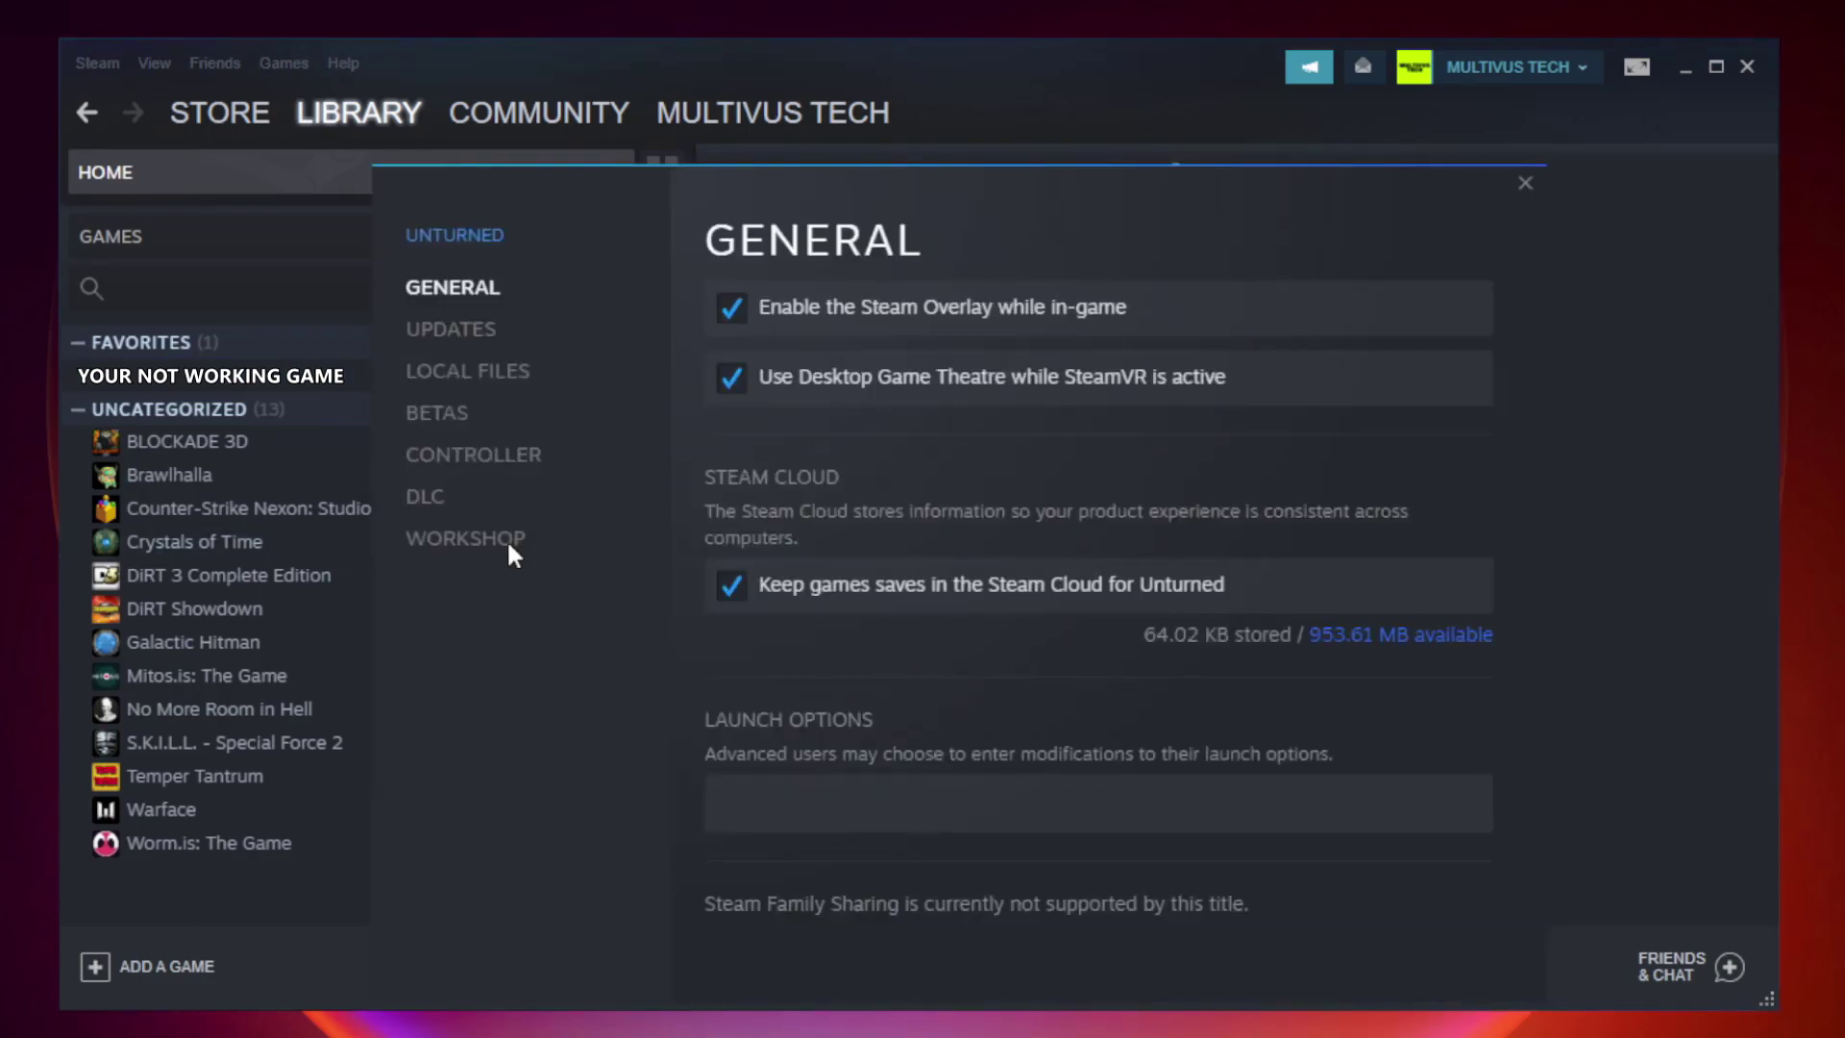
left_click(492, 385)
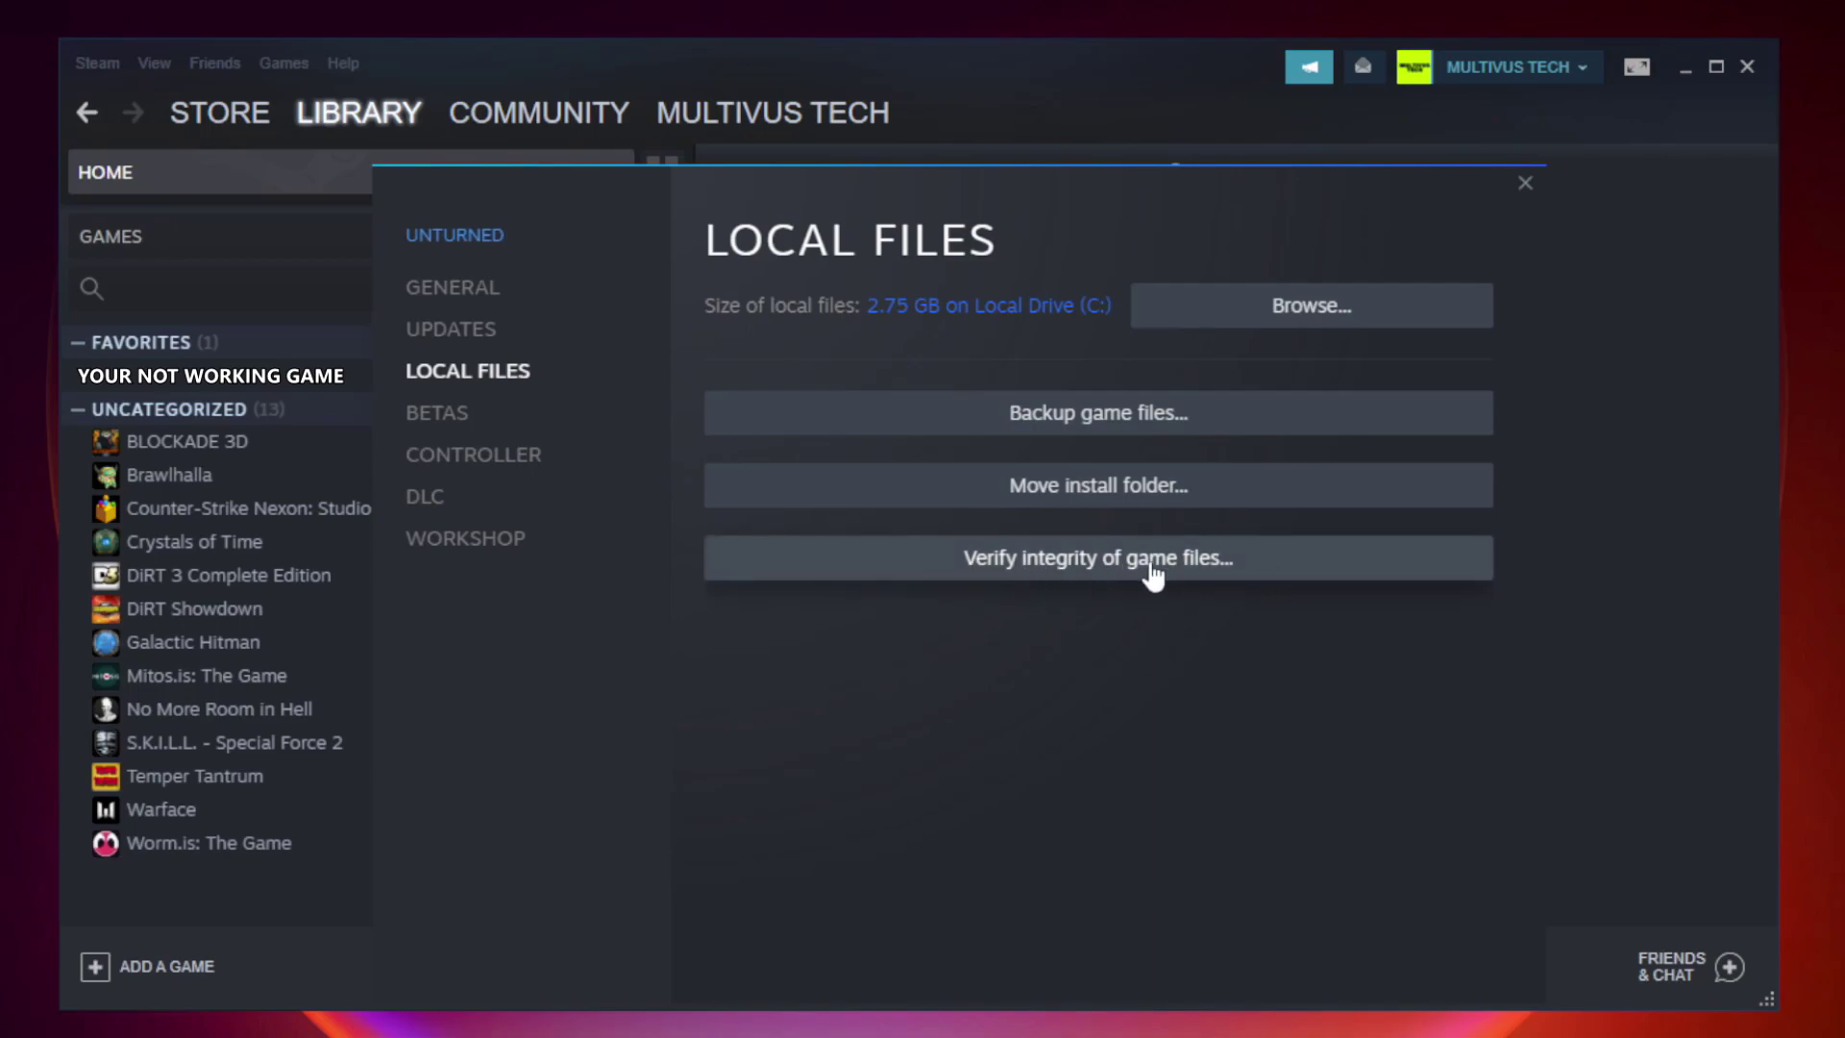
left_click(1118, 576)
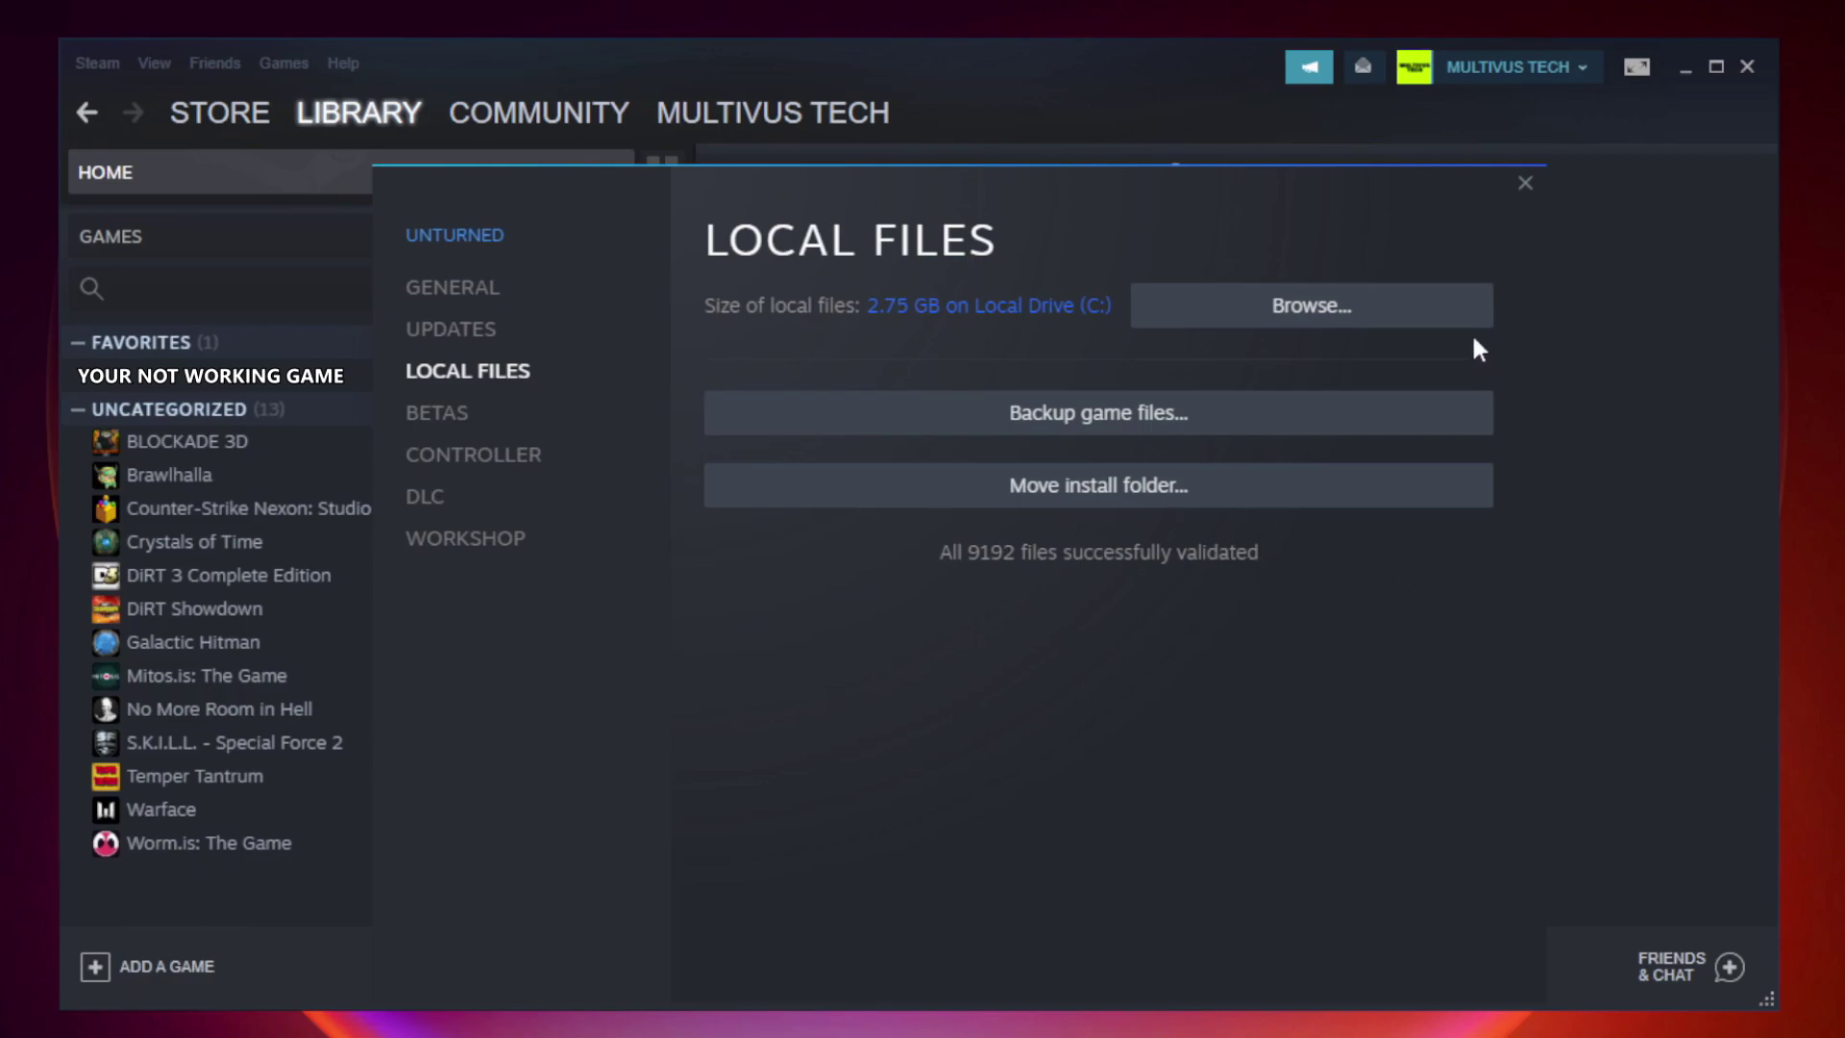
Open the game's install folder and right-click the YOUR NOT WORKING GAME shortcut.
left_click(1321, 332)
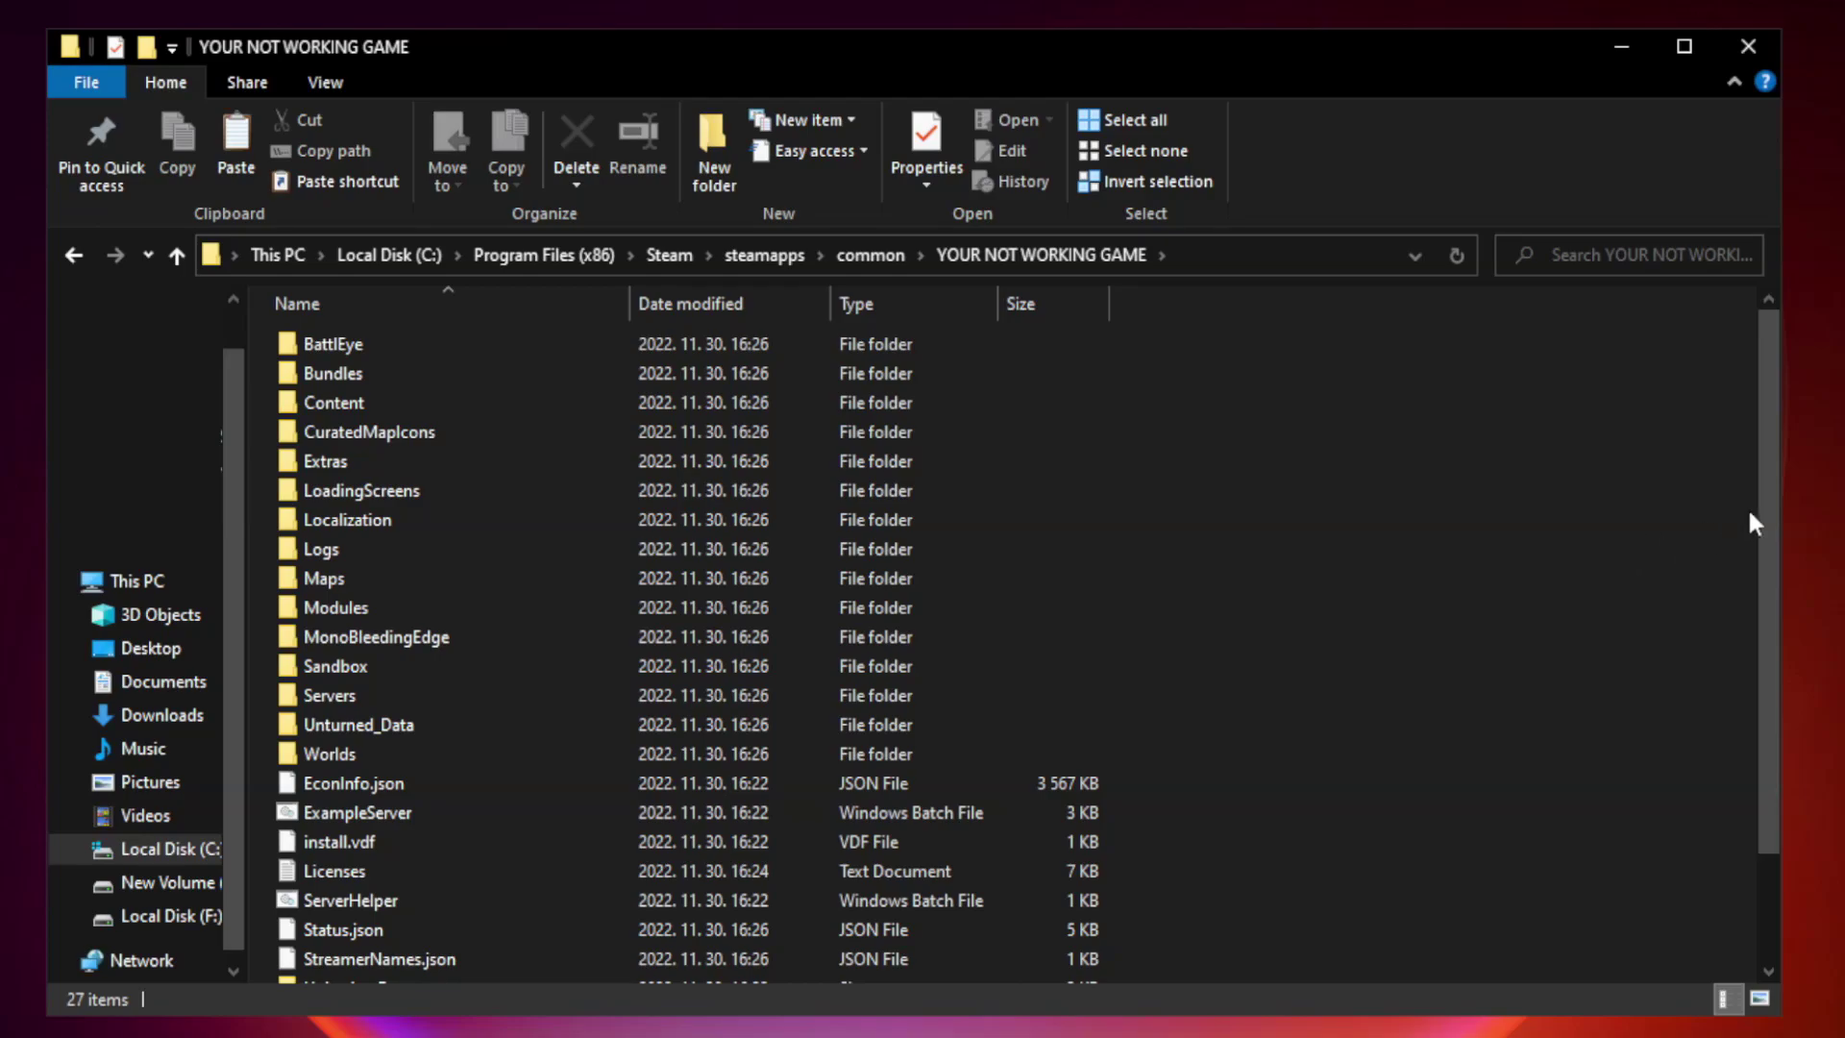
left_click_drag(1770, 504, 1772, 661)
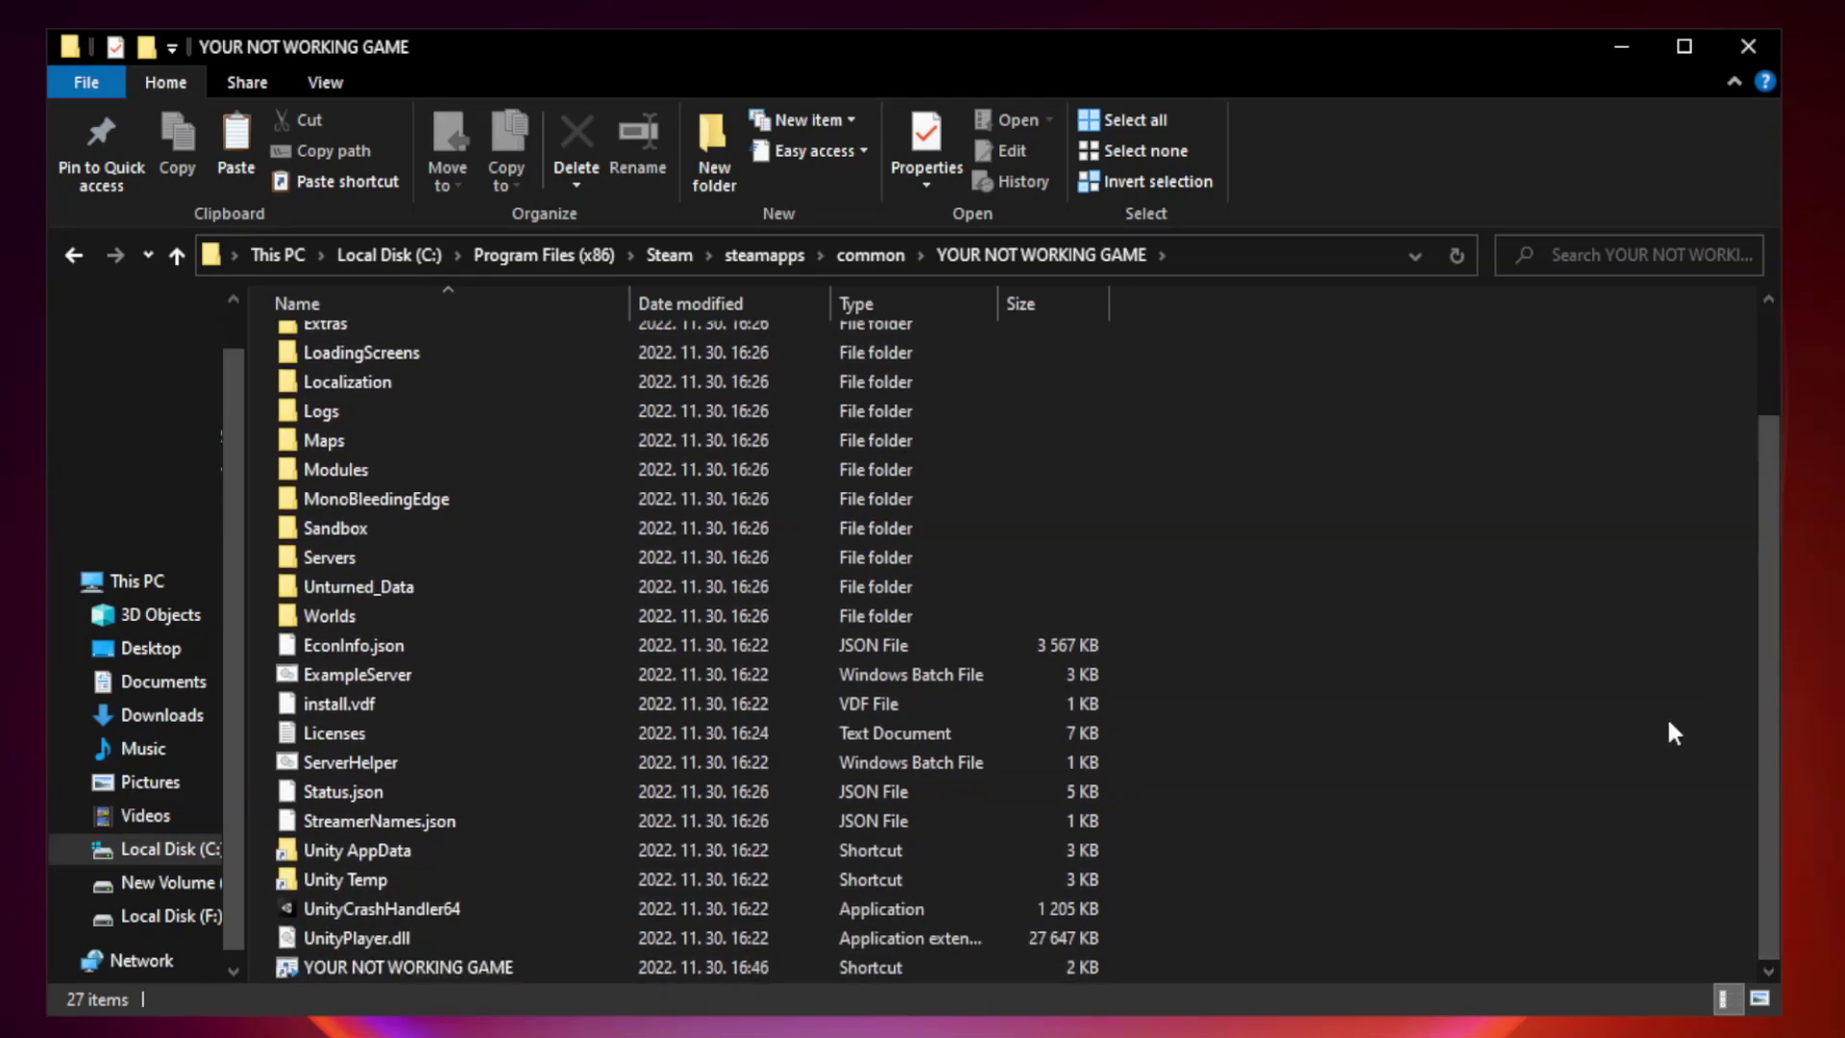
left_click(732, 963)
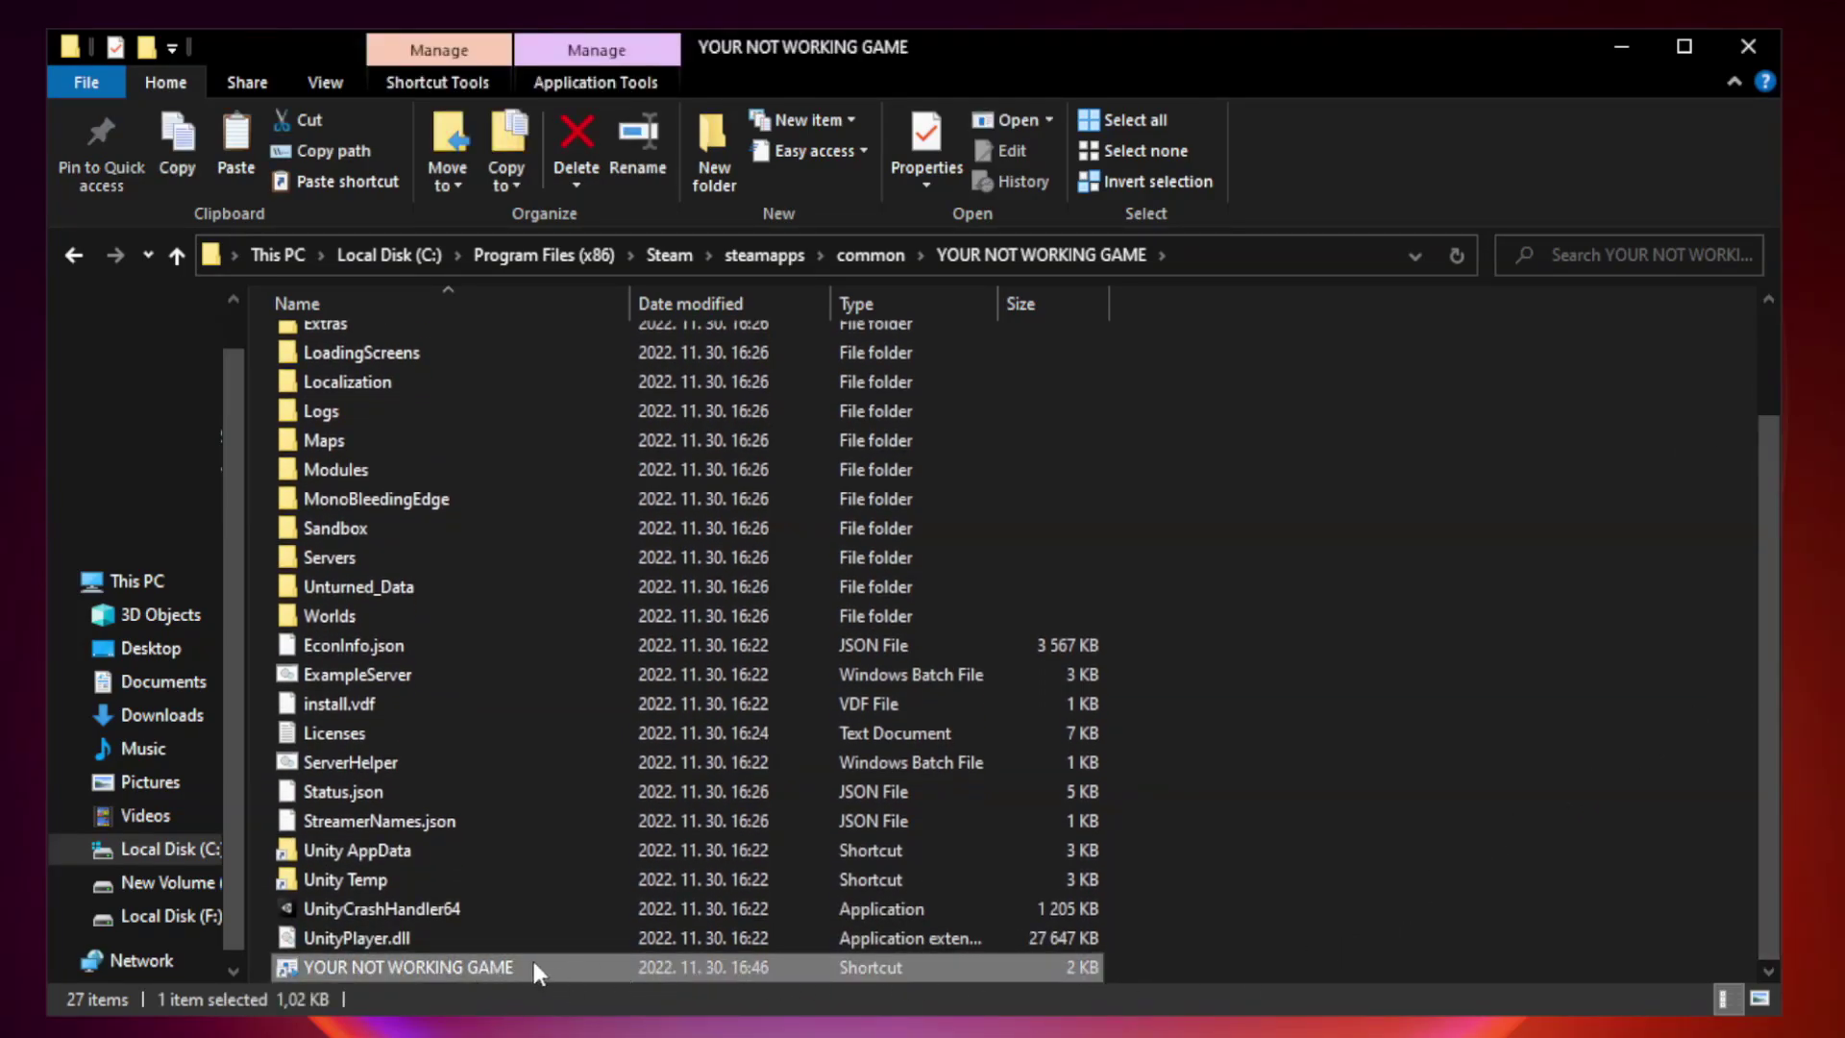
right_click(625, 966)
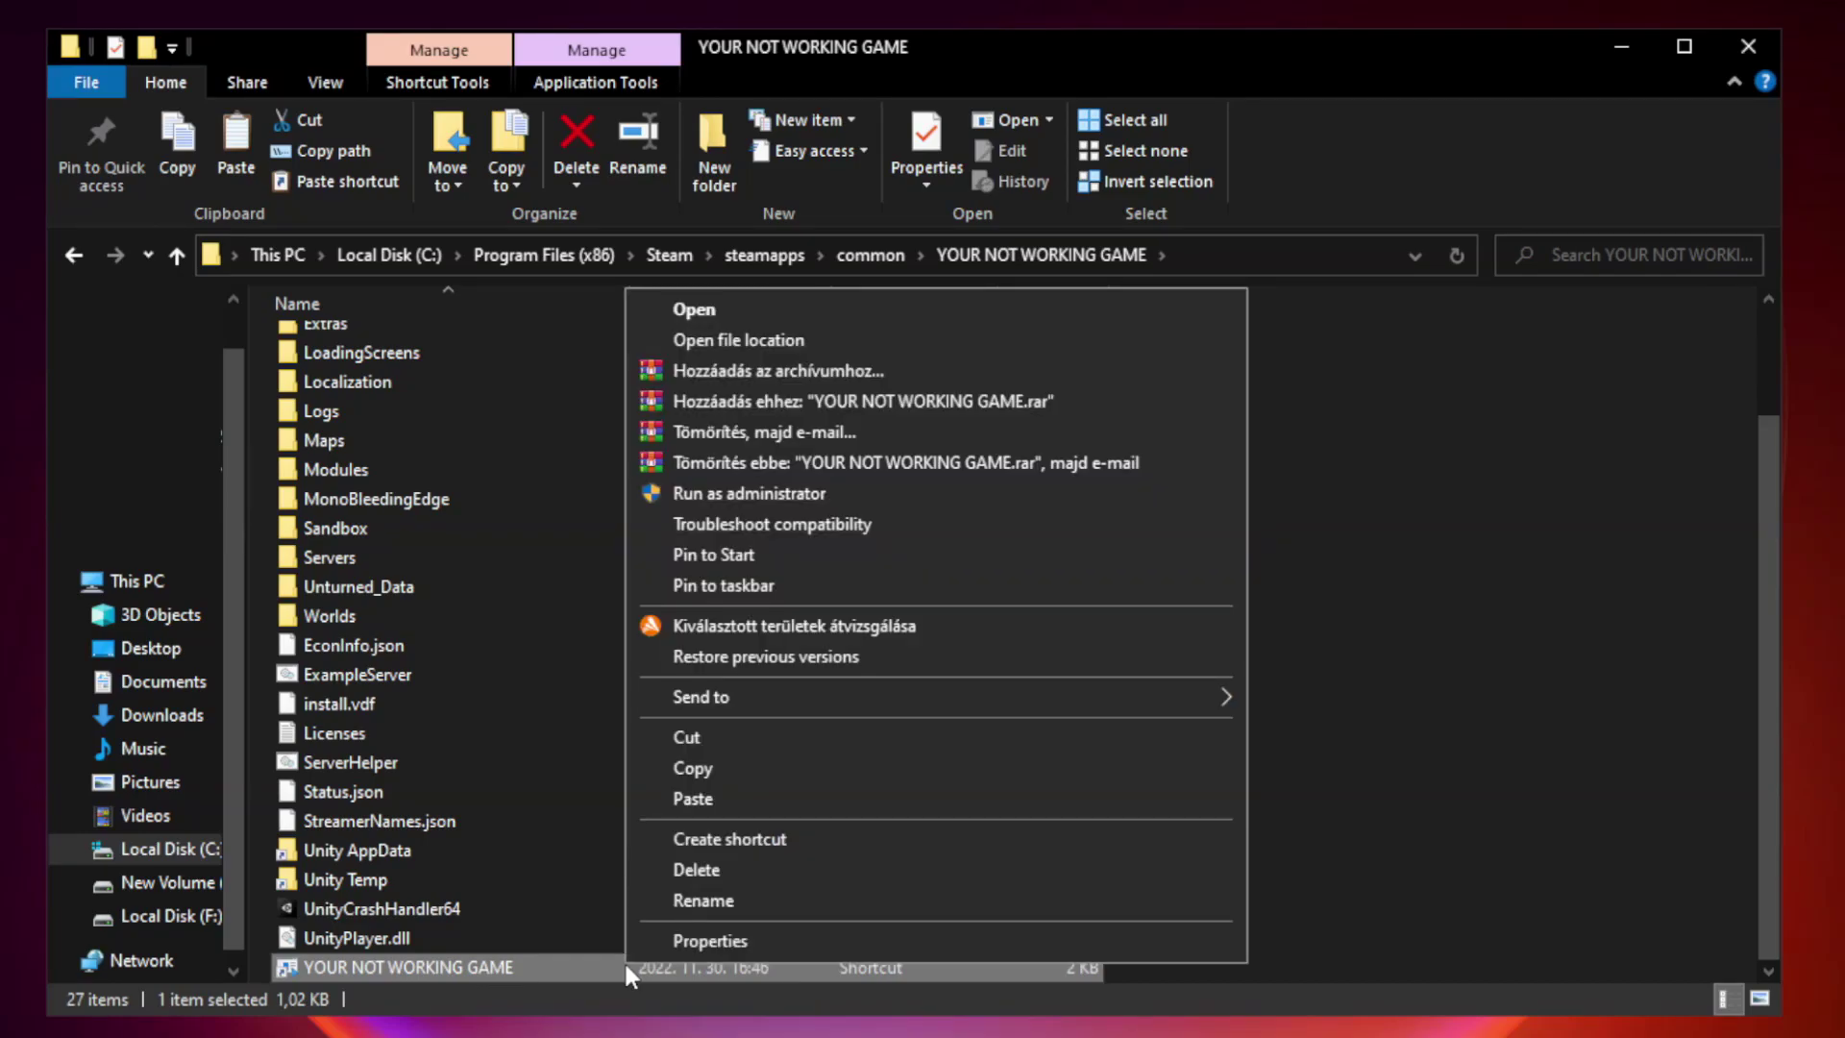
Set the shortcut to Windows 8 compatibility mode, run as administrator, fullscreen optimizations disabled.
left_click(929, 942)
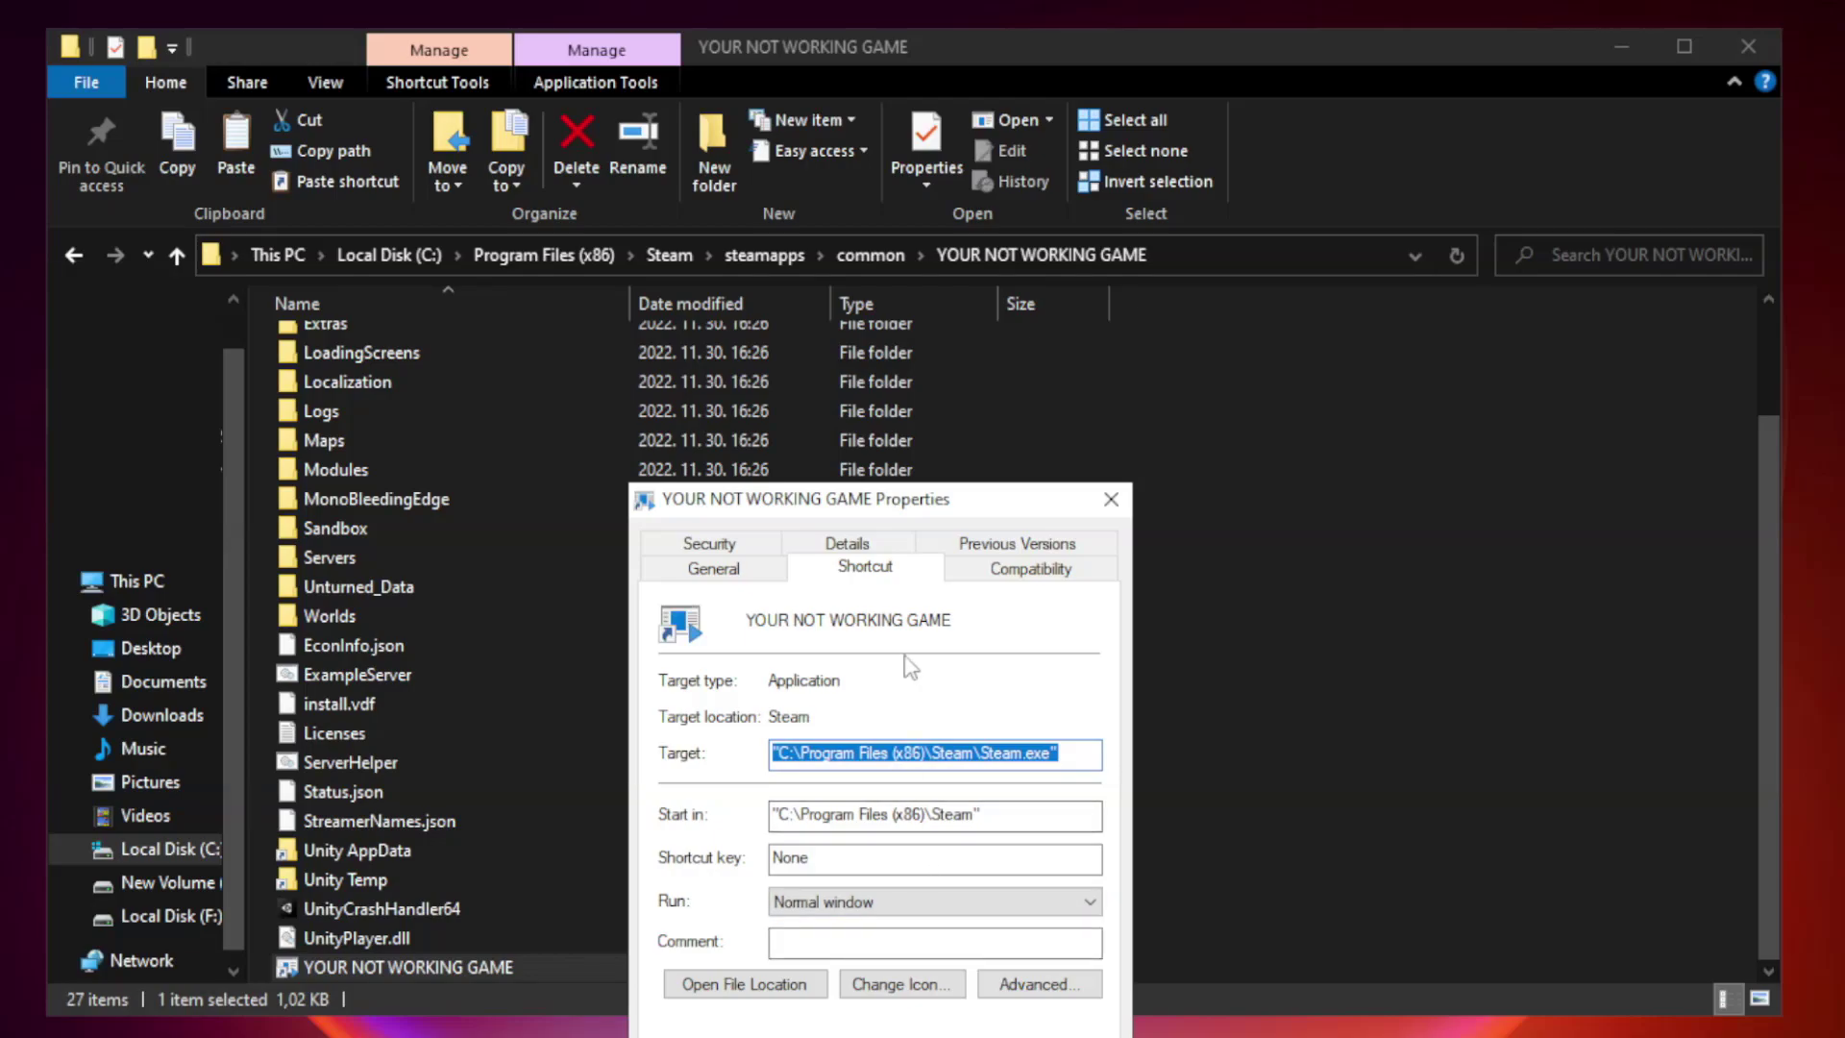
left_click_drag(914, 509, 915, 206)
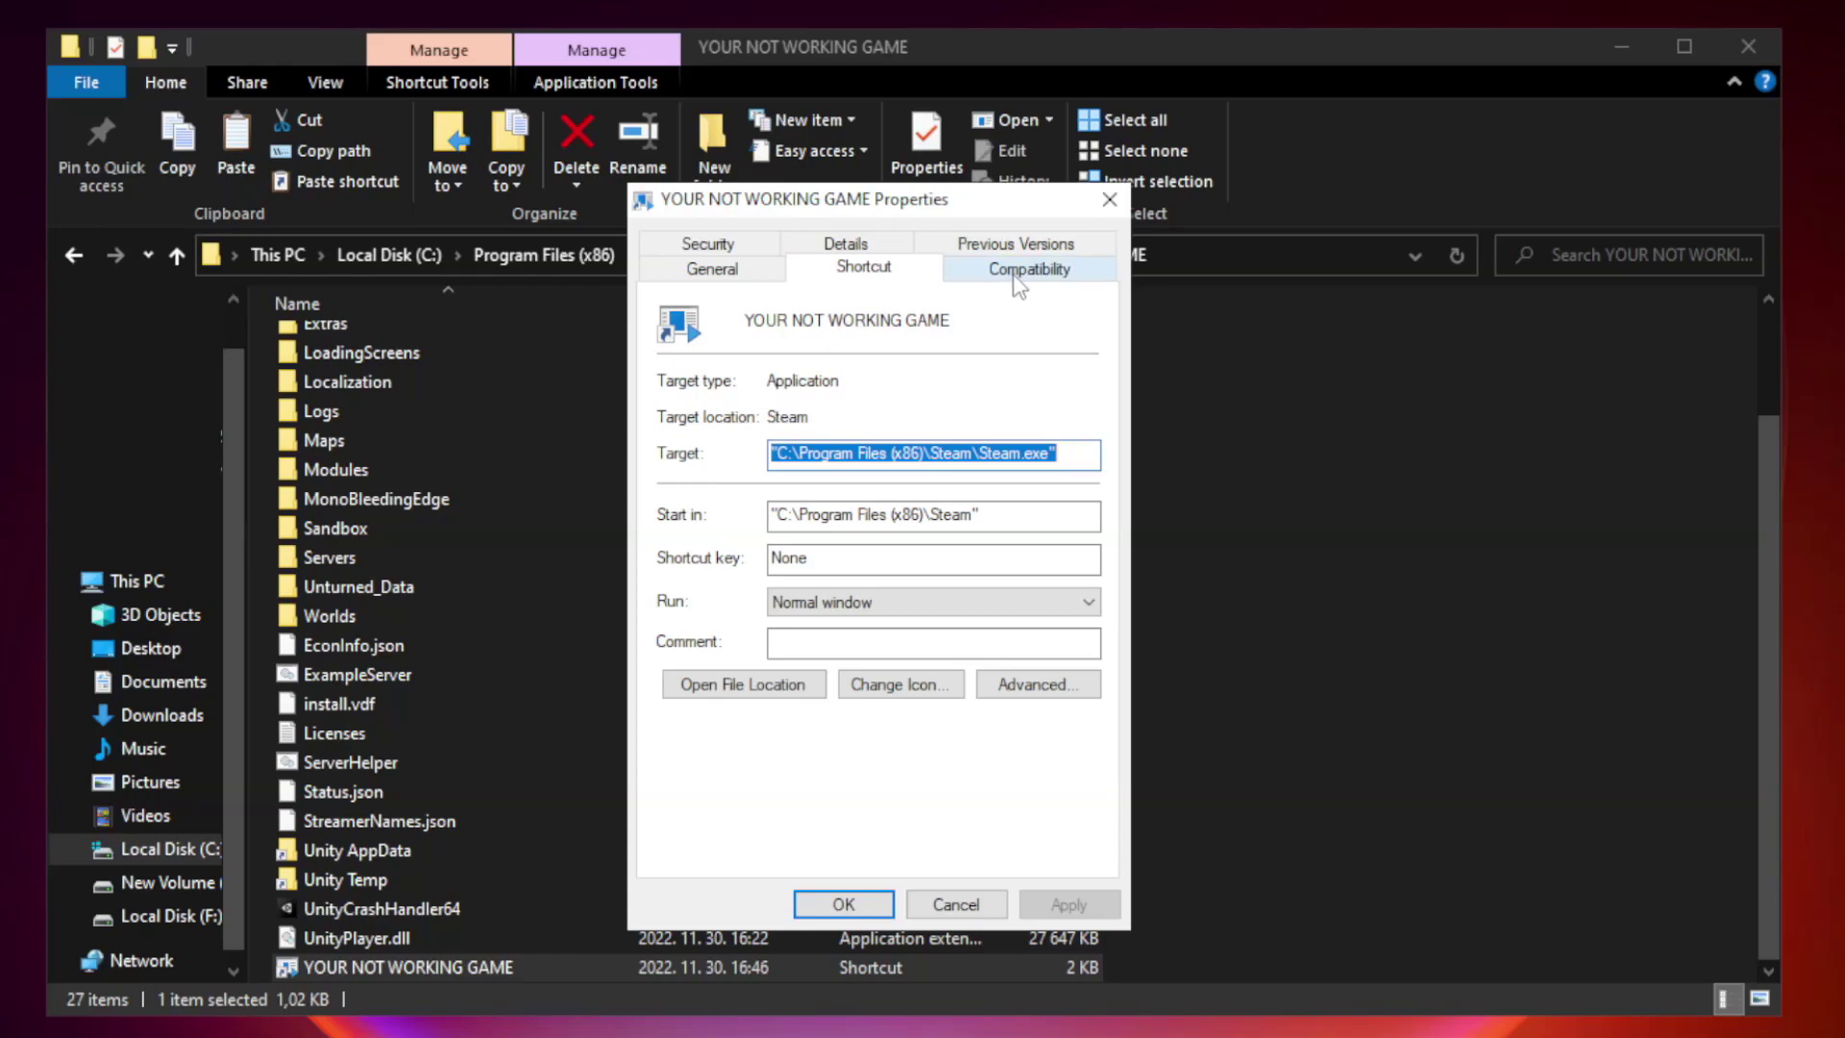
left_click(1026, 271)
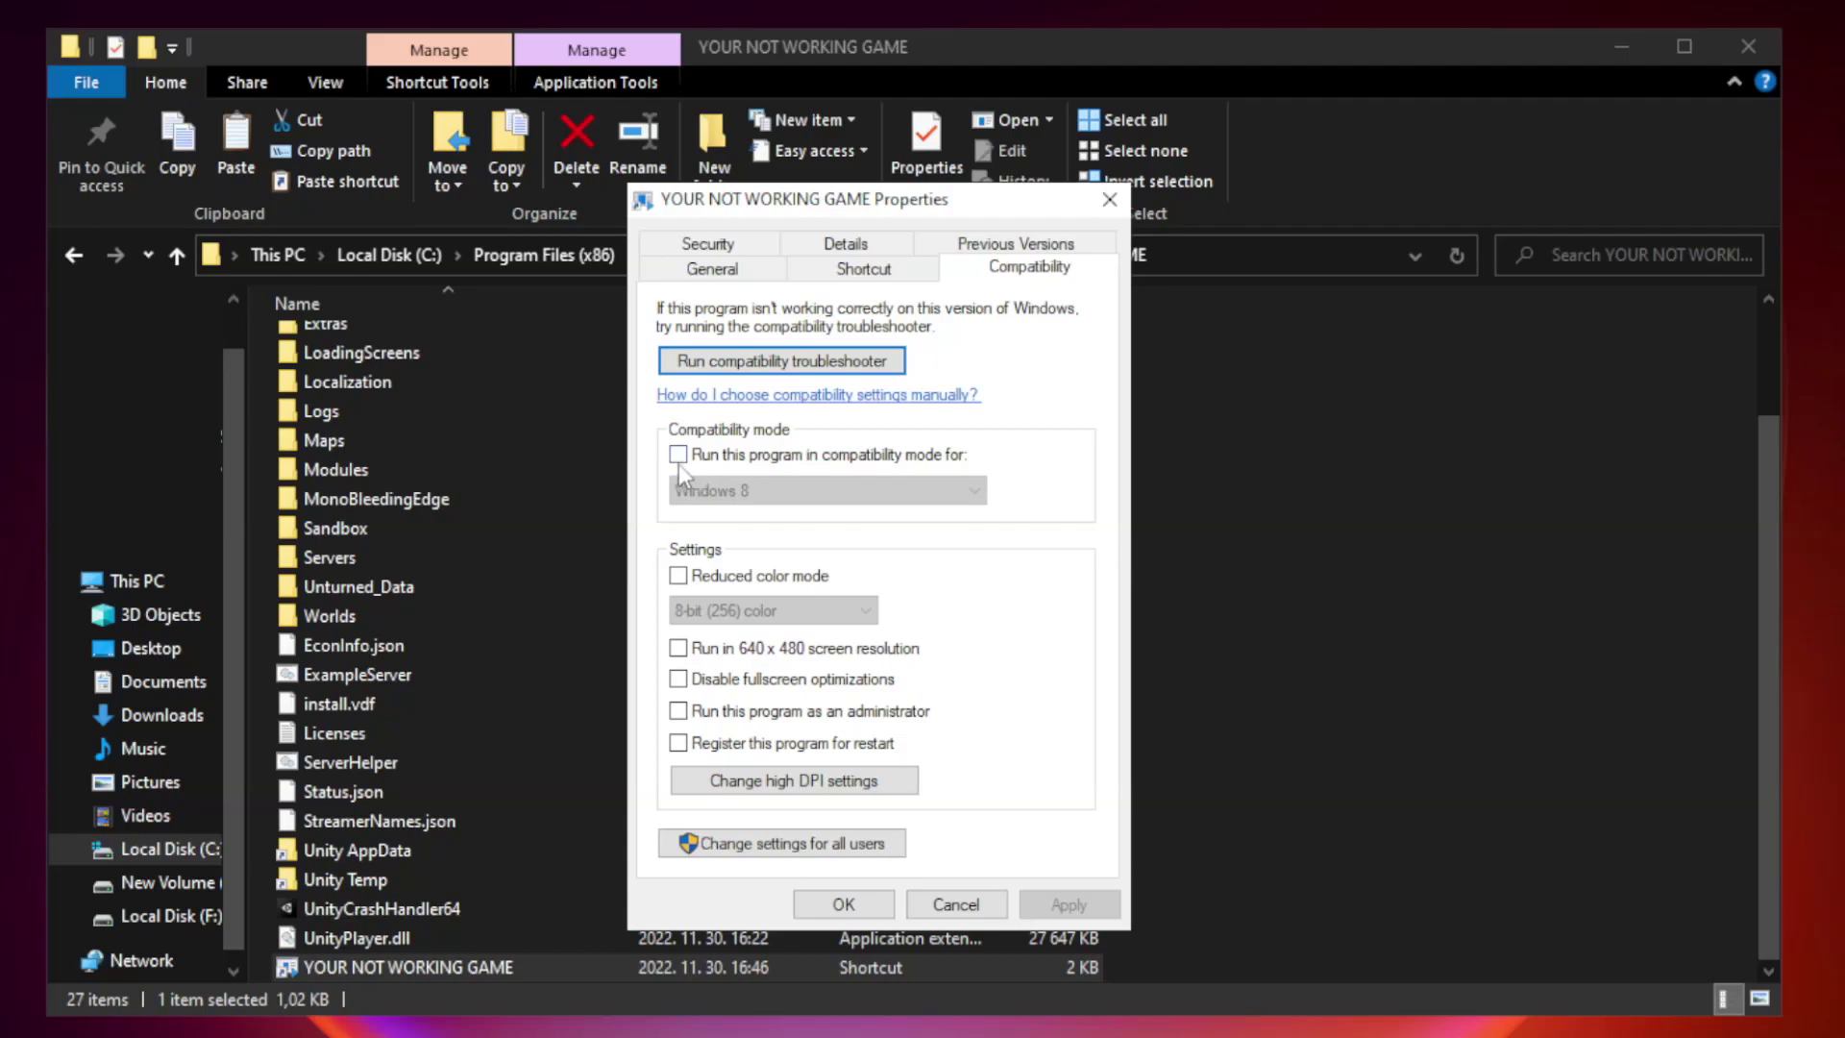
left_click(733, 459)
left_click(830, 491)
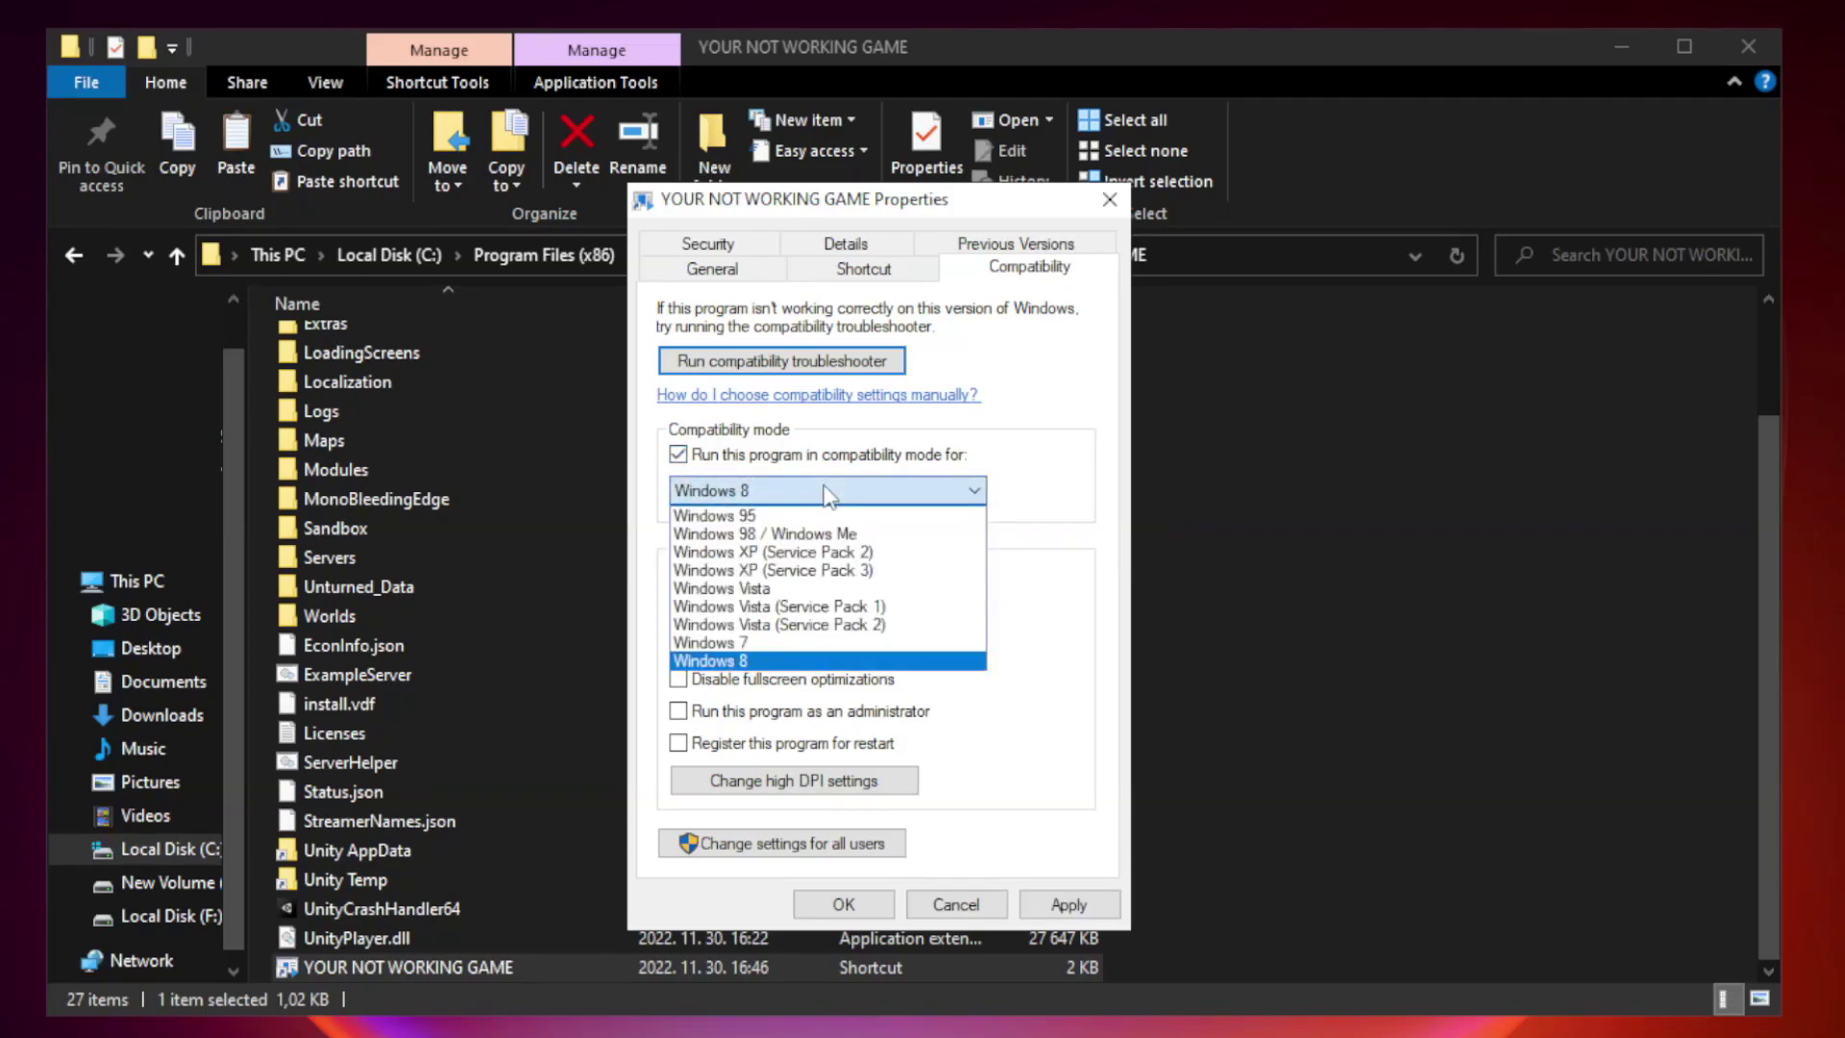
left_click(779, 660)
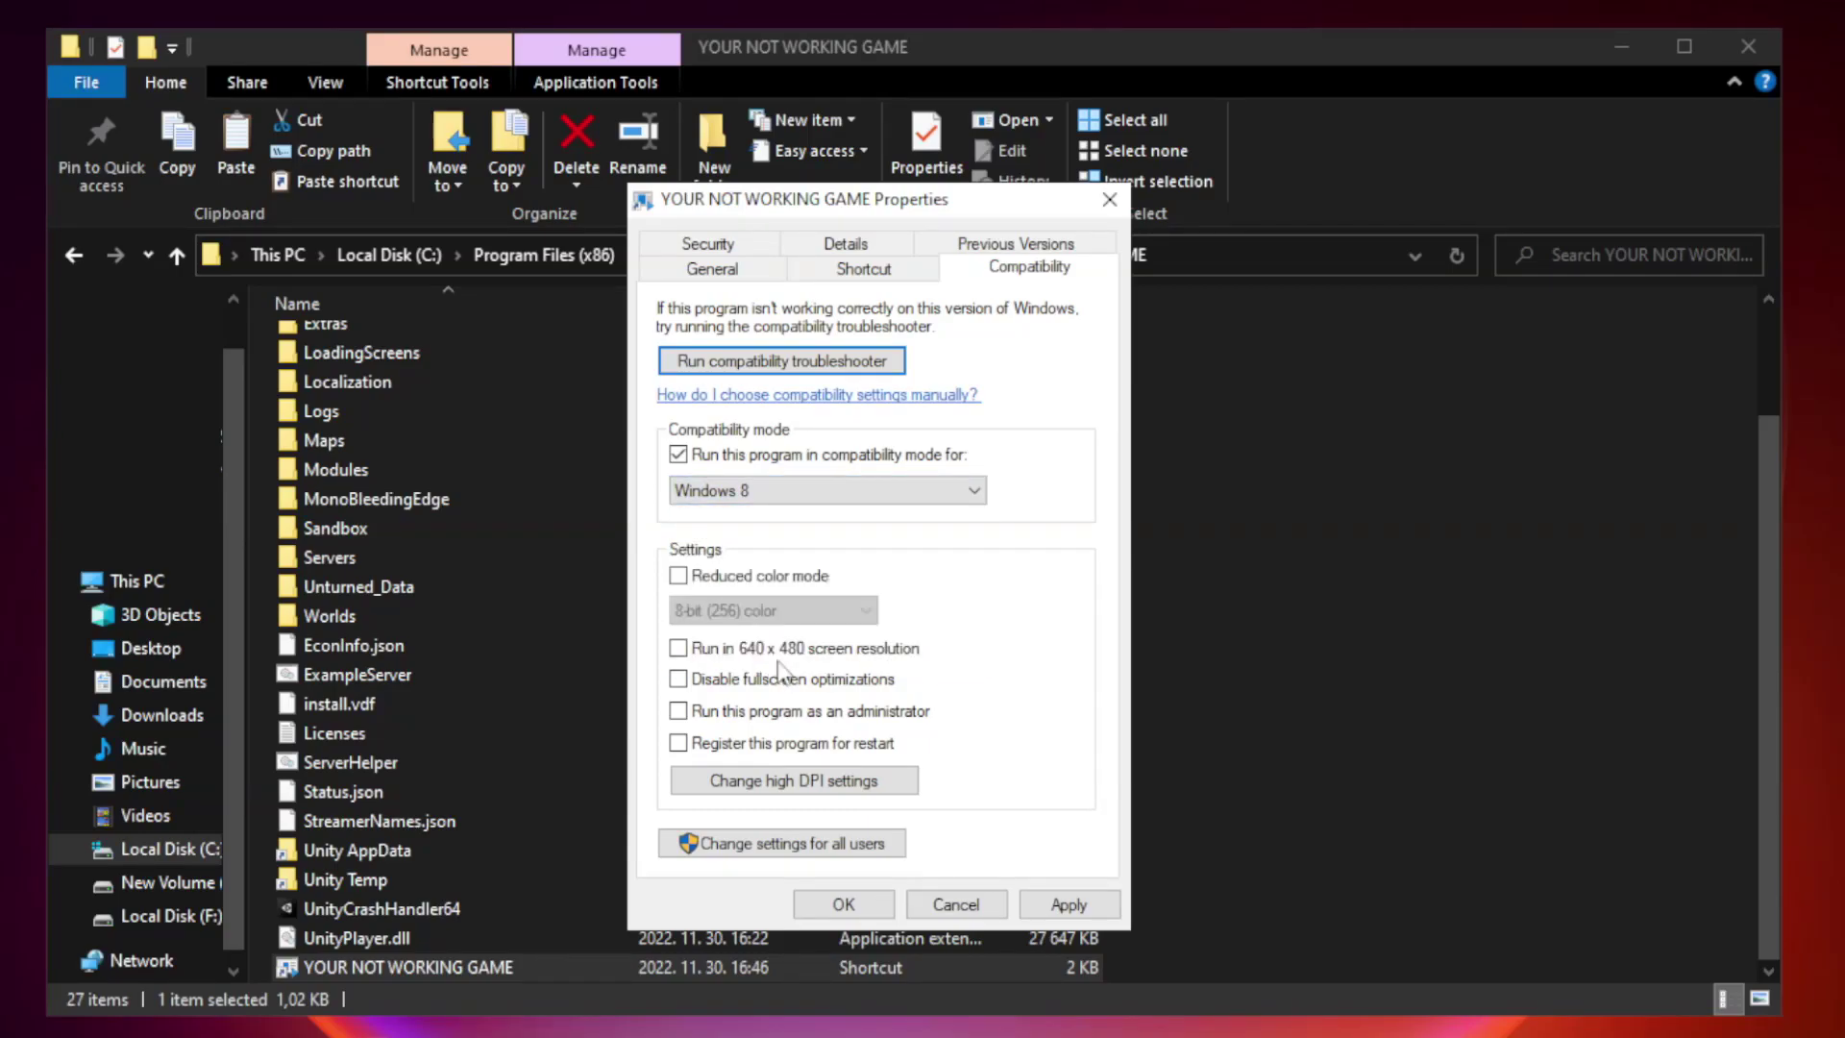
left_click(722, 684)
left_click(727, 719)
left_click(1067, 908)
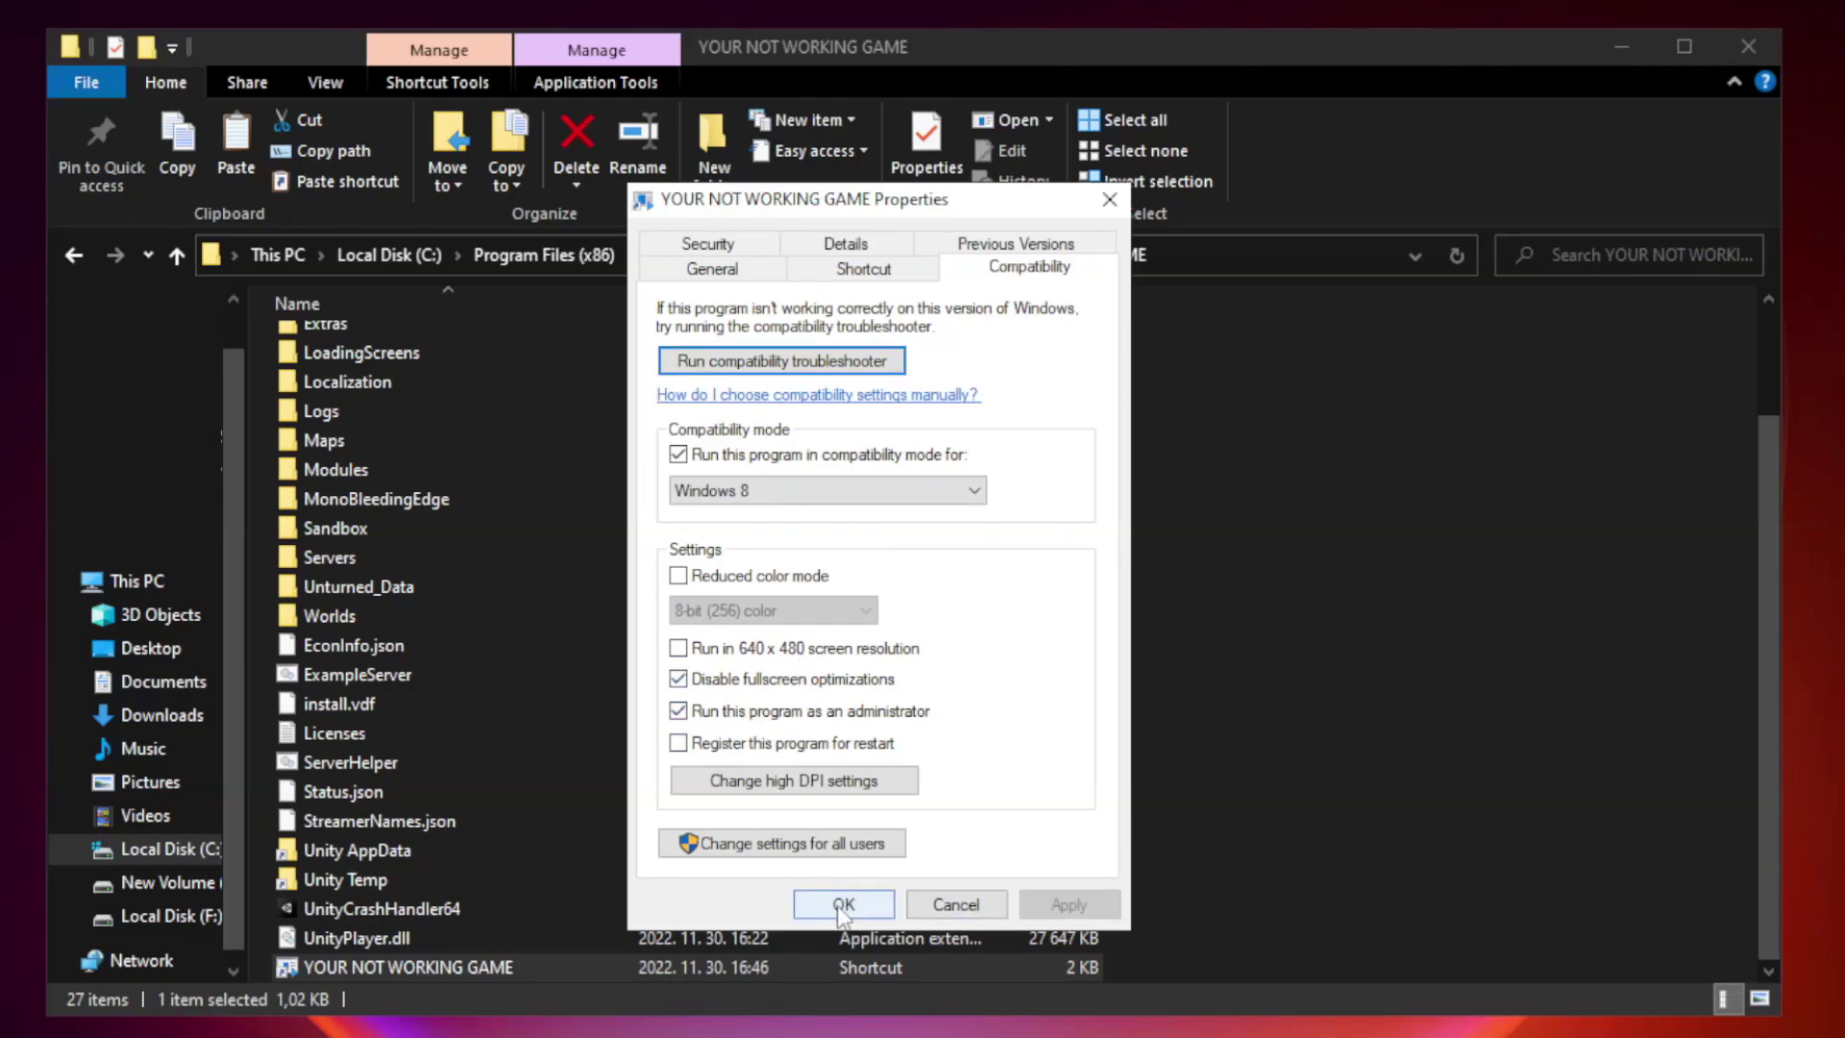
left_click(842, 906)
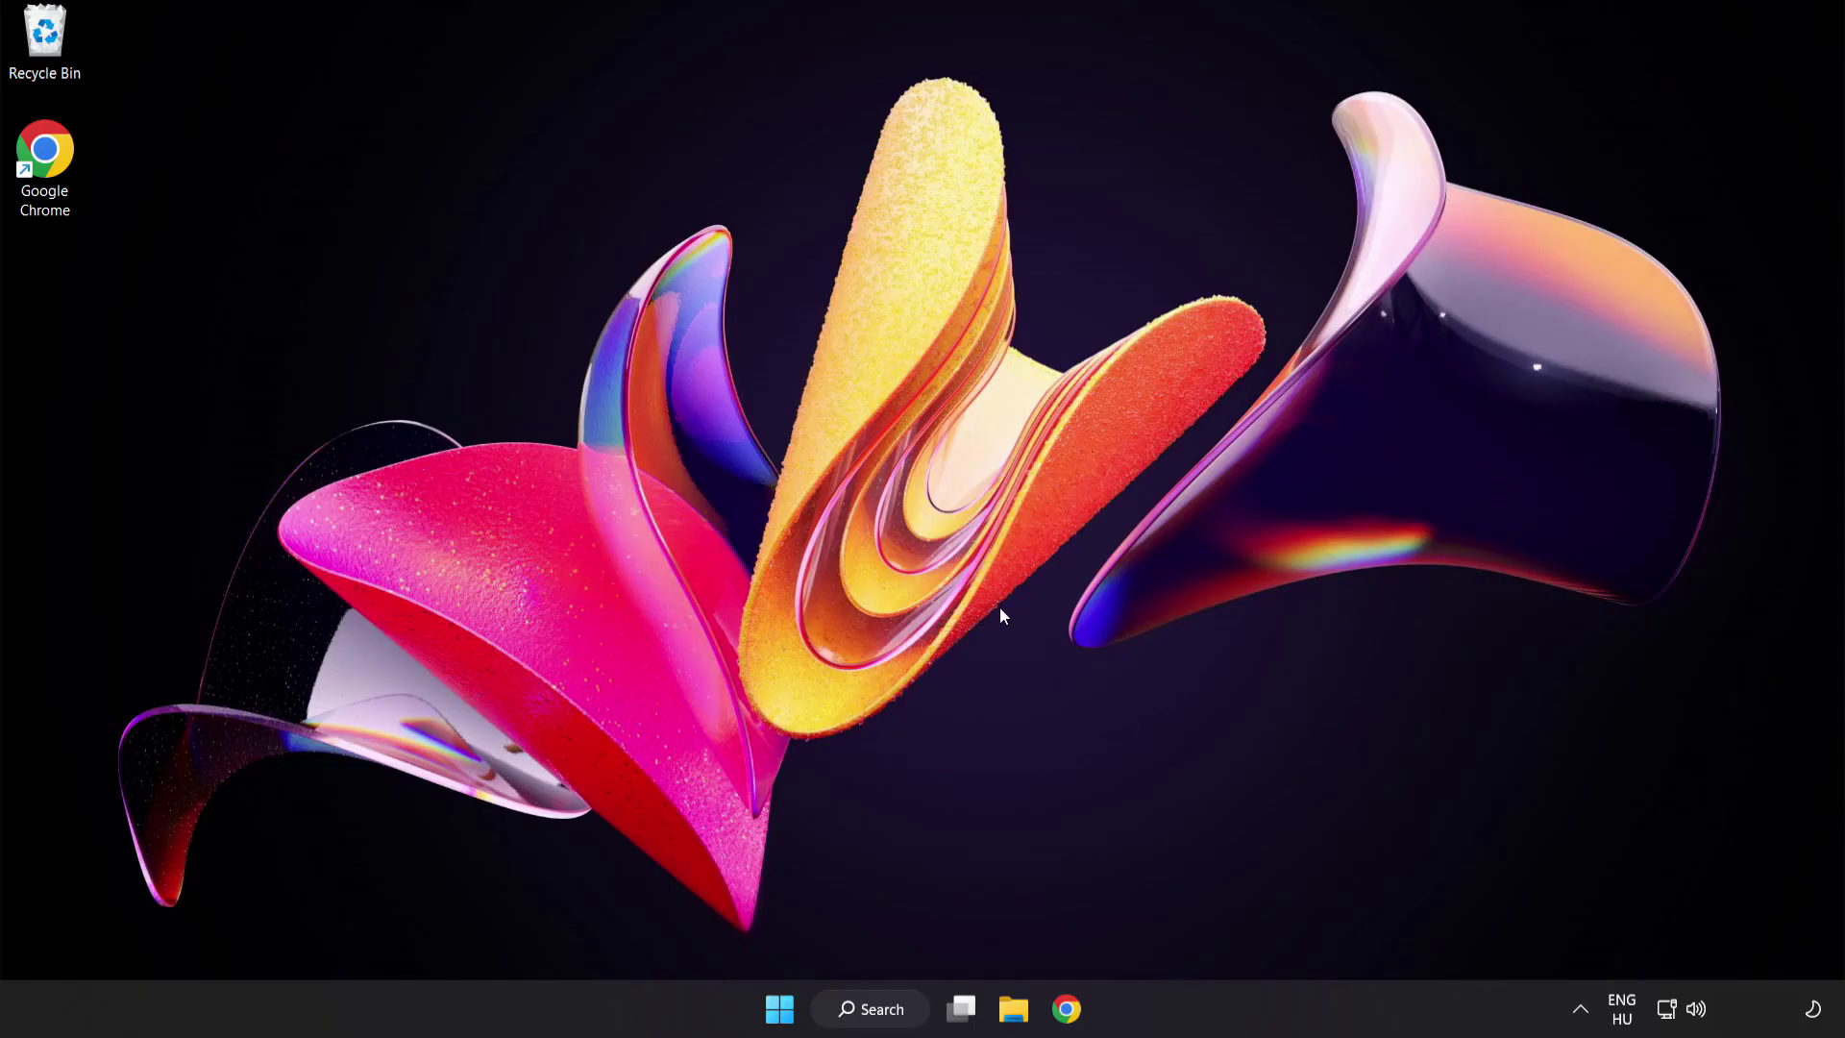
Launch Task Manager from the Start button's right-click menu and show its Startup apps.
right_click(786, 1013)
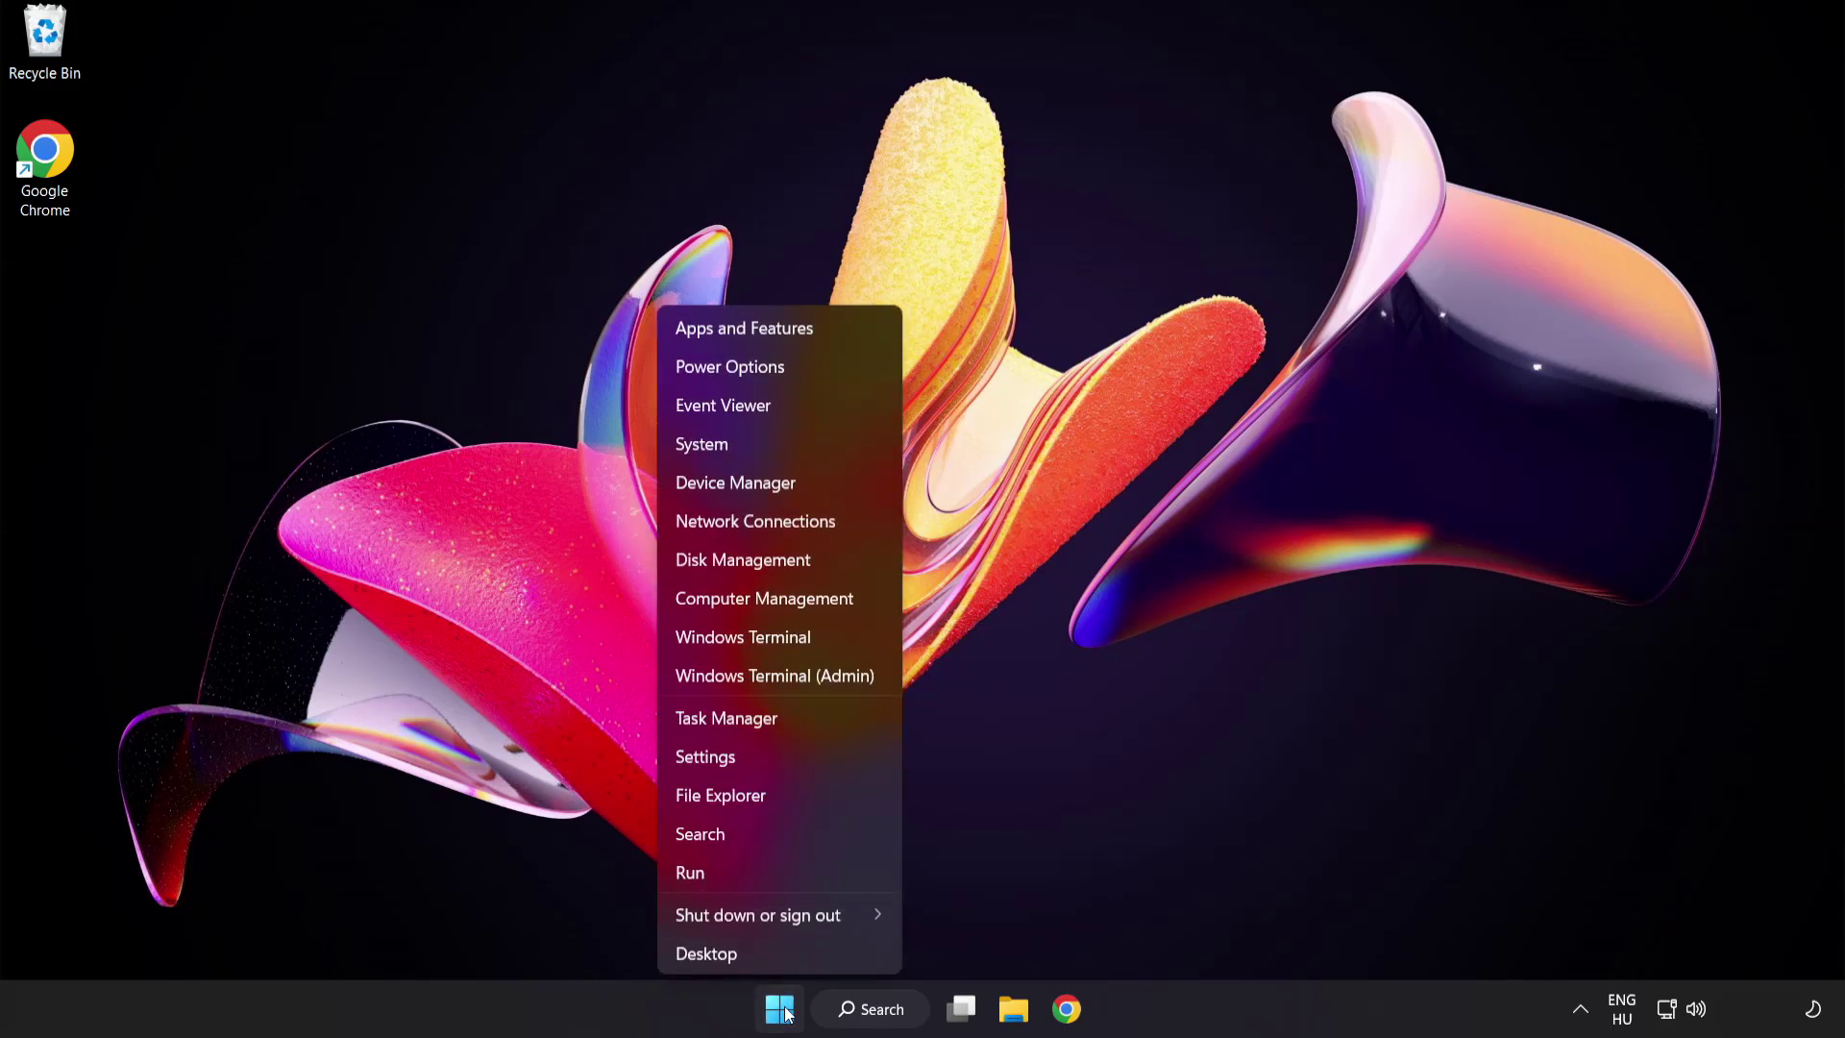
left_click(797, 719)
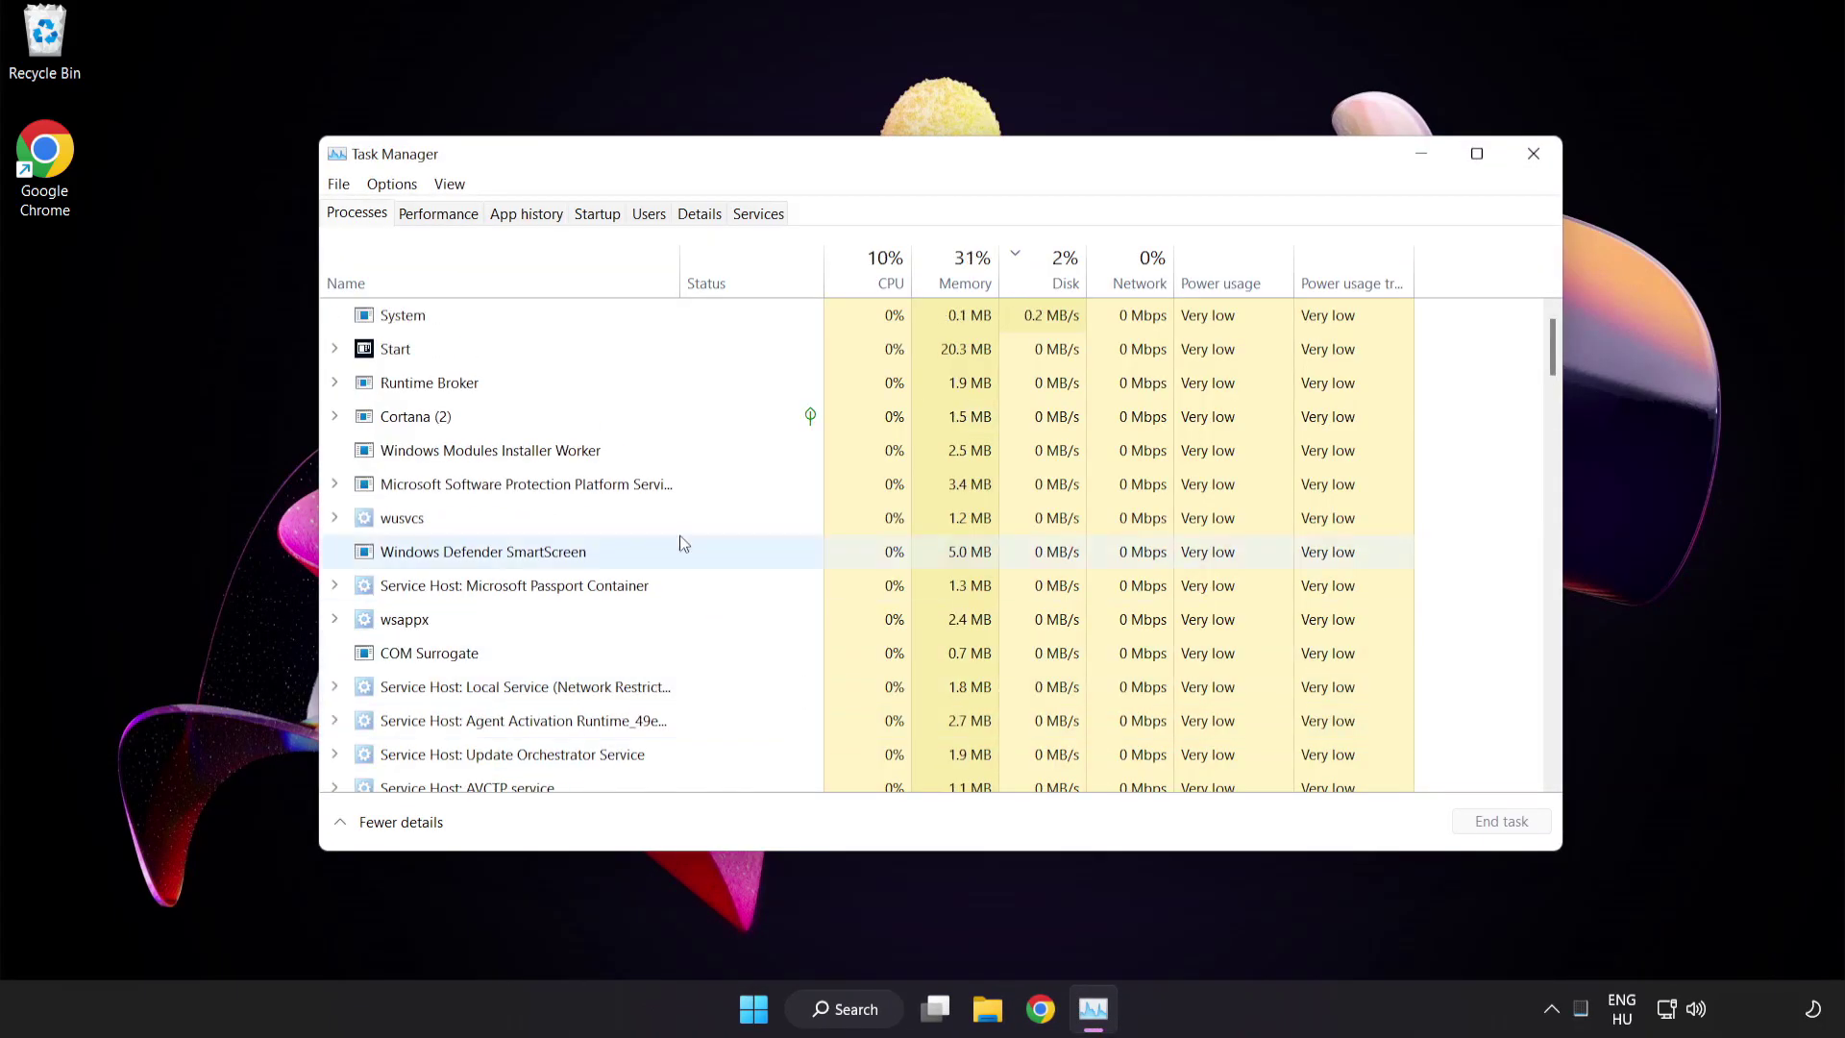
left_click(608, 216)
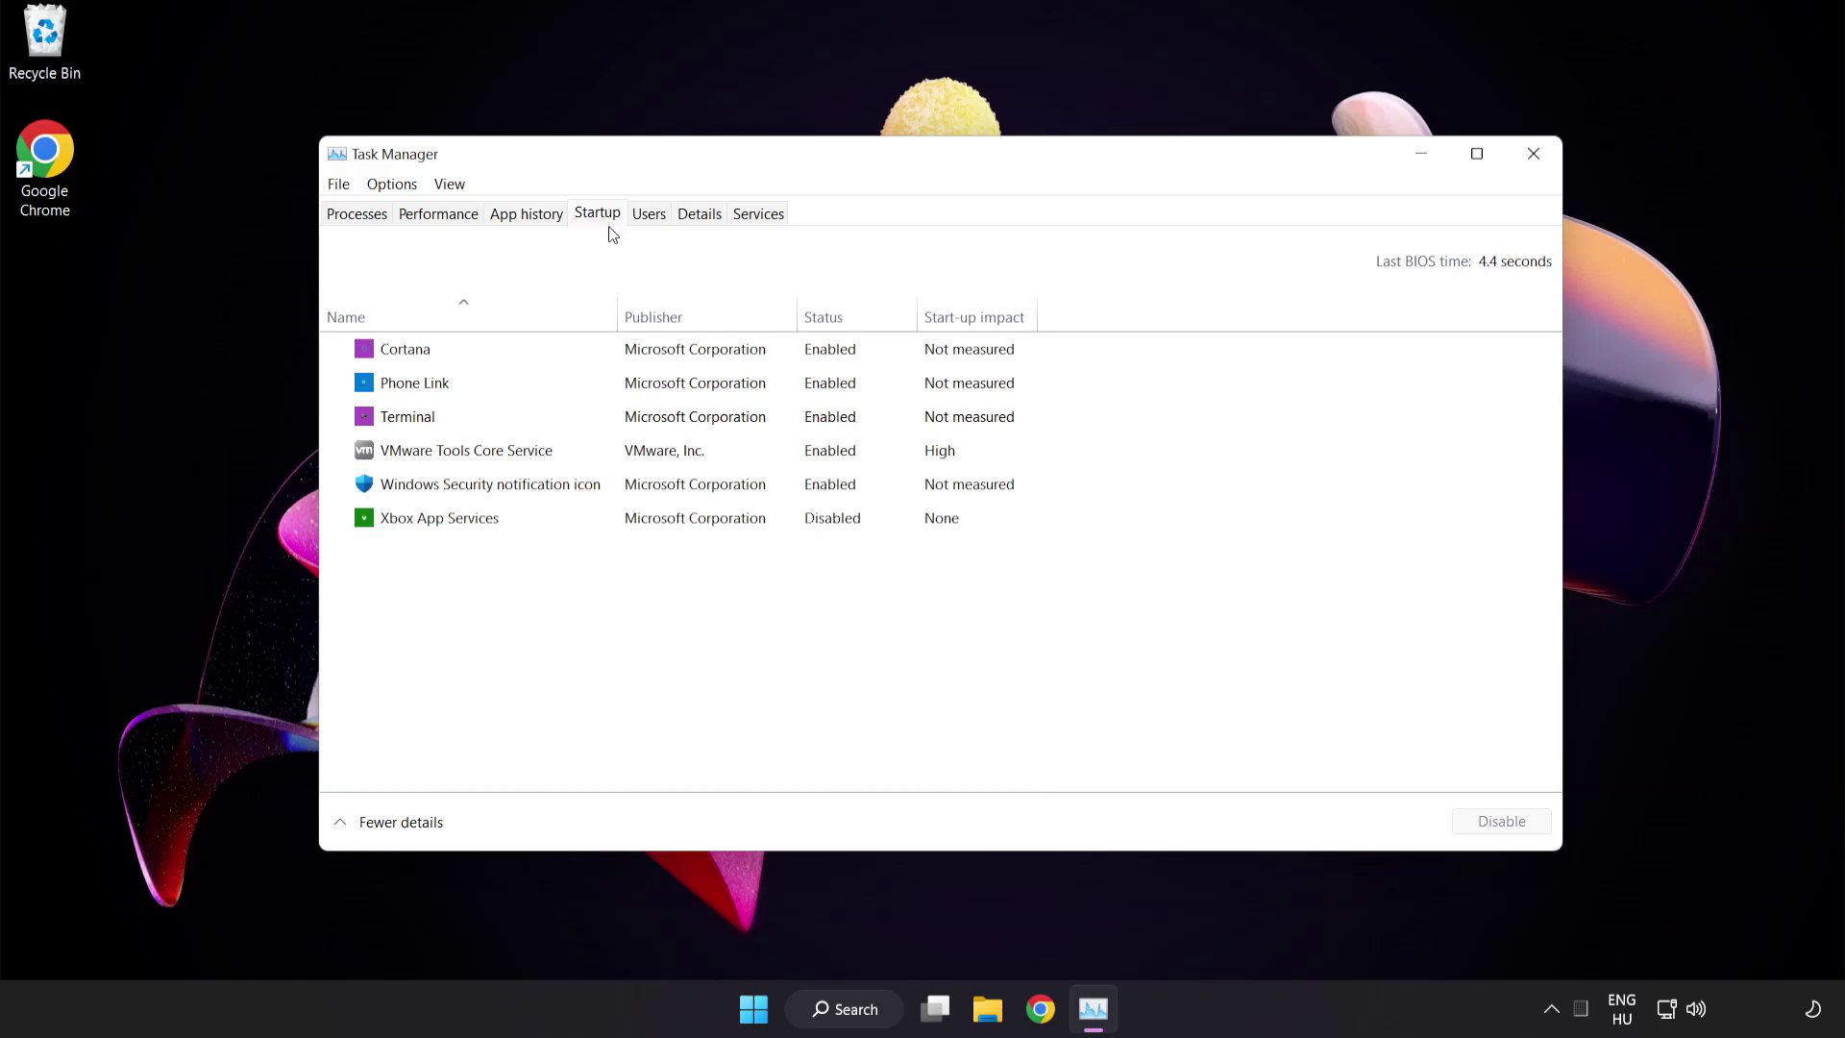
Disable Cortana, Phone Link, Terminal and Windows Security notification icon as startup apps.
left_click(611, 360)
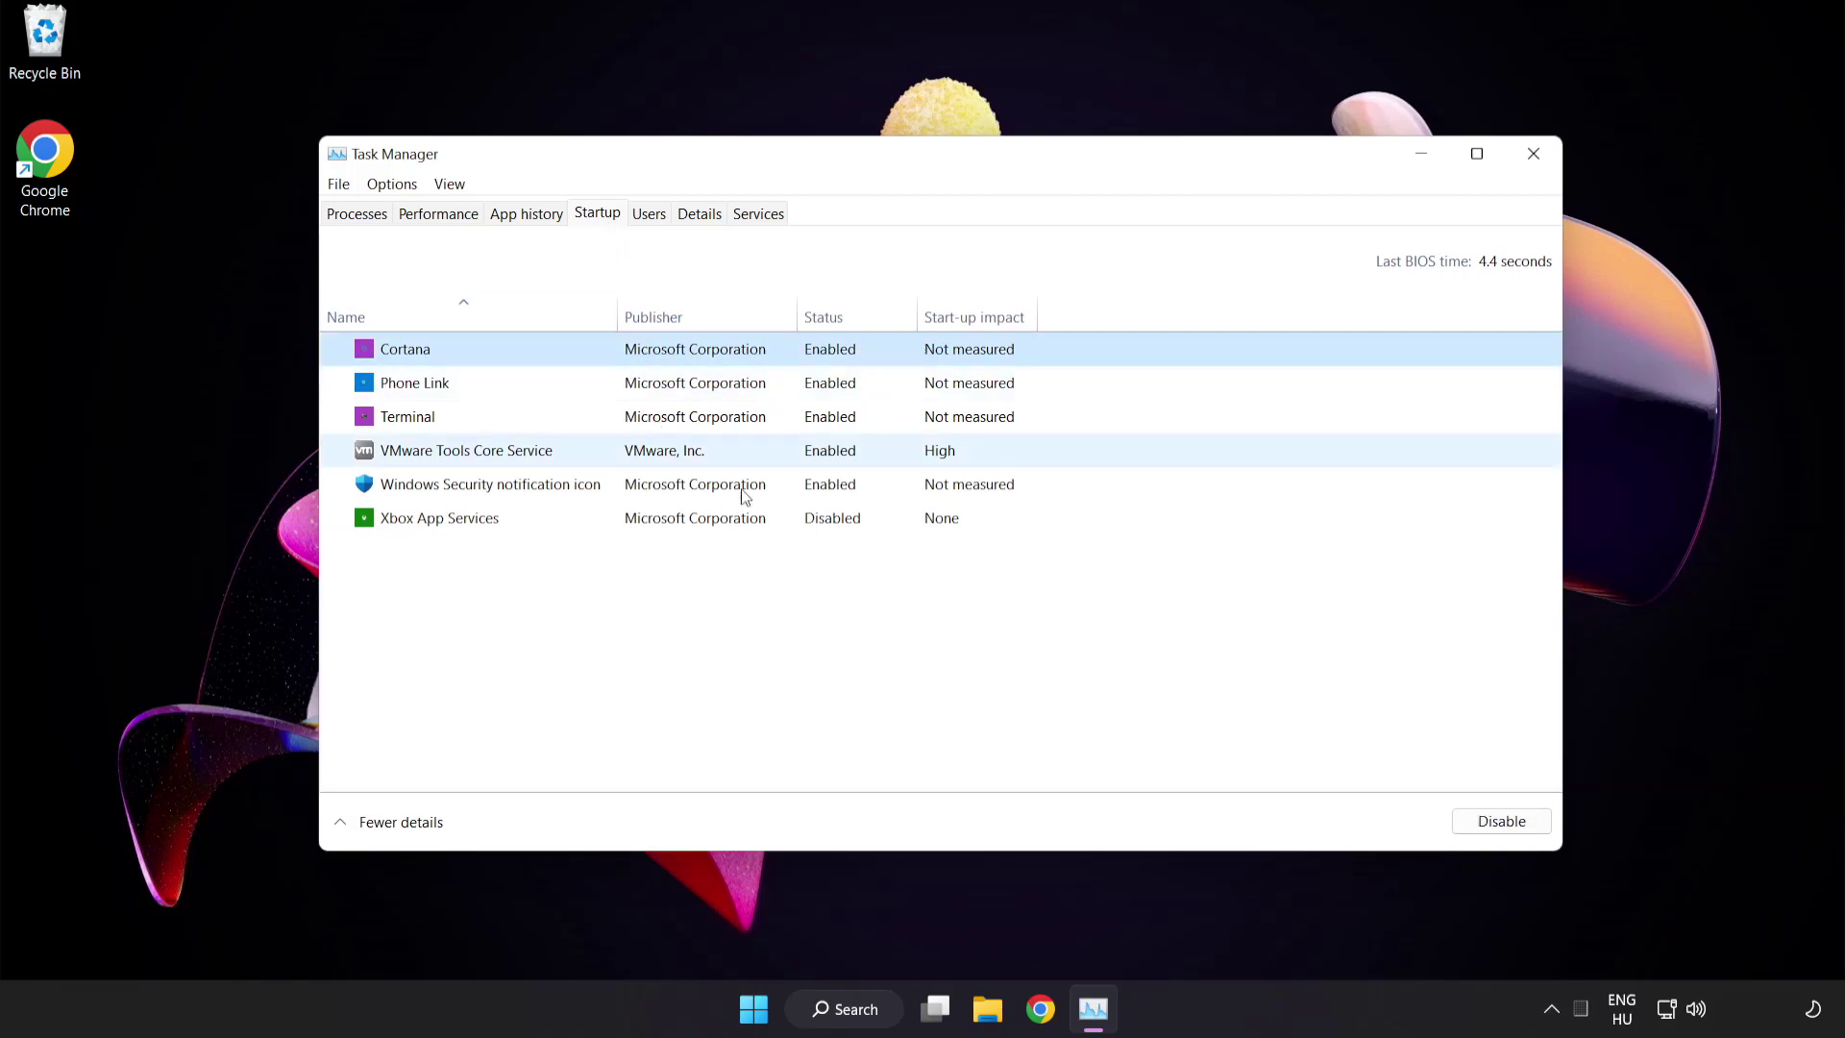
left_click(1510, 830)
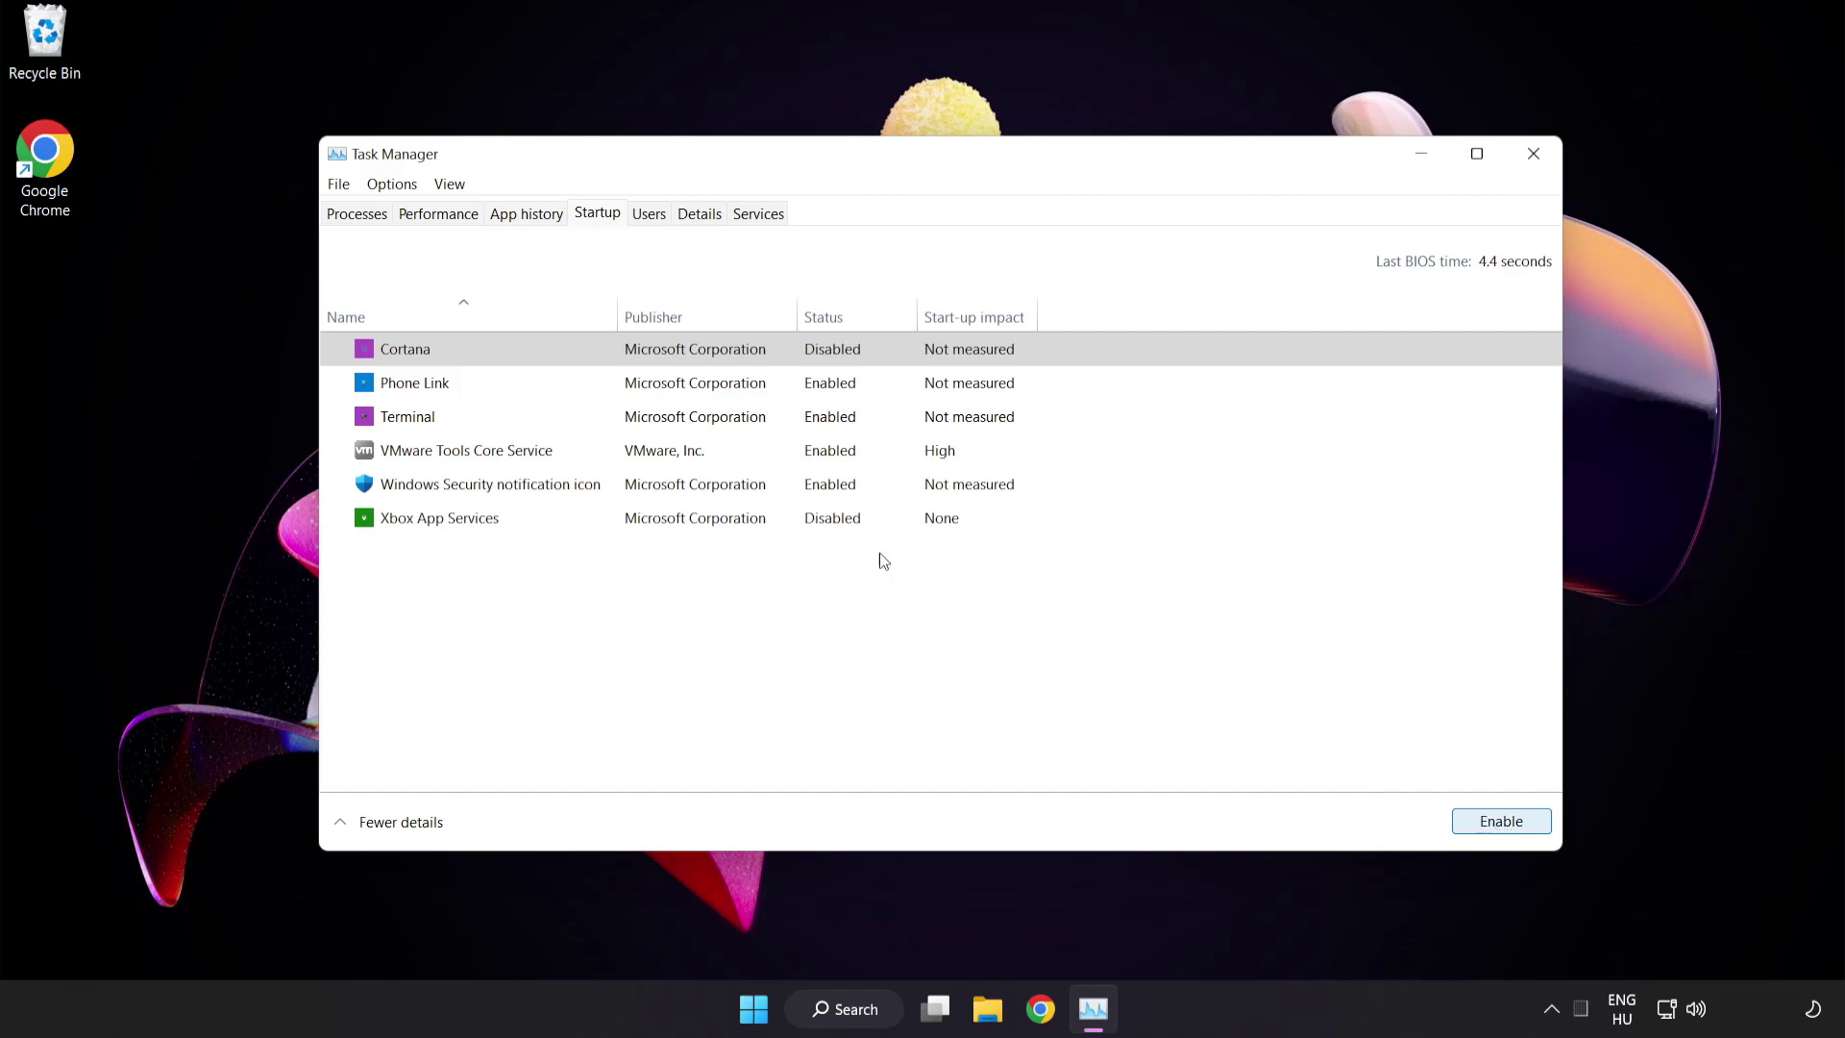
left_click(570, 381)
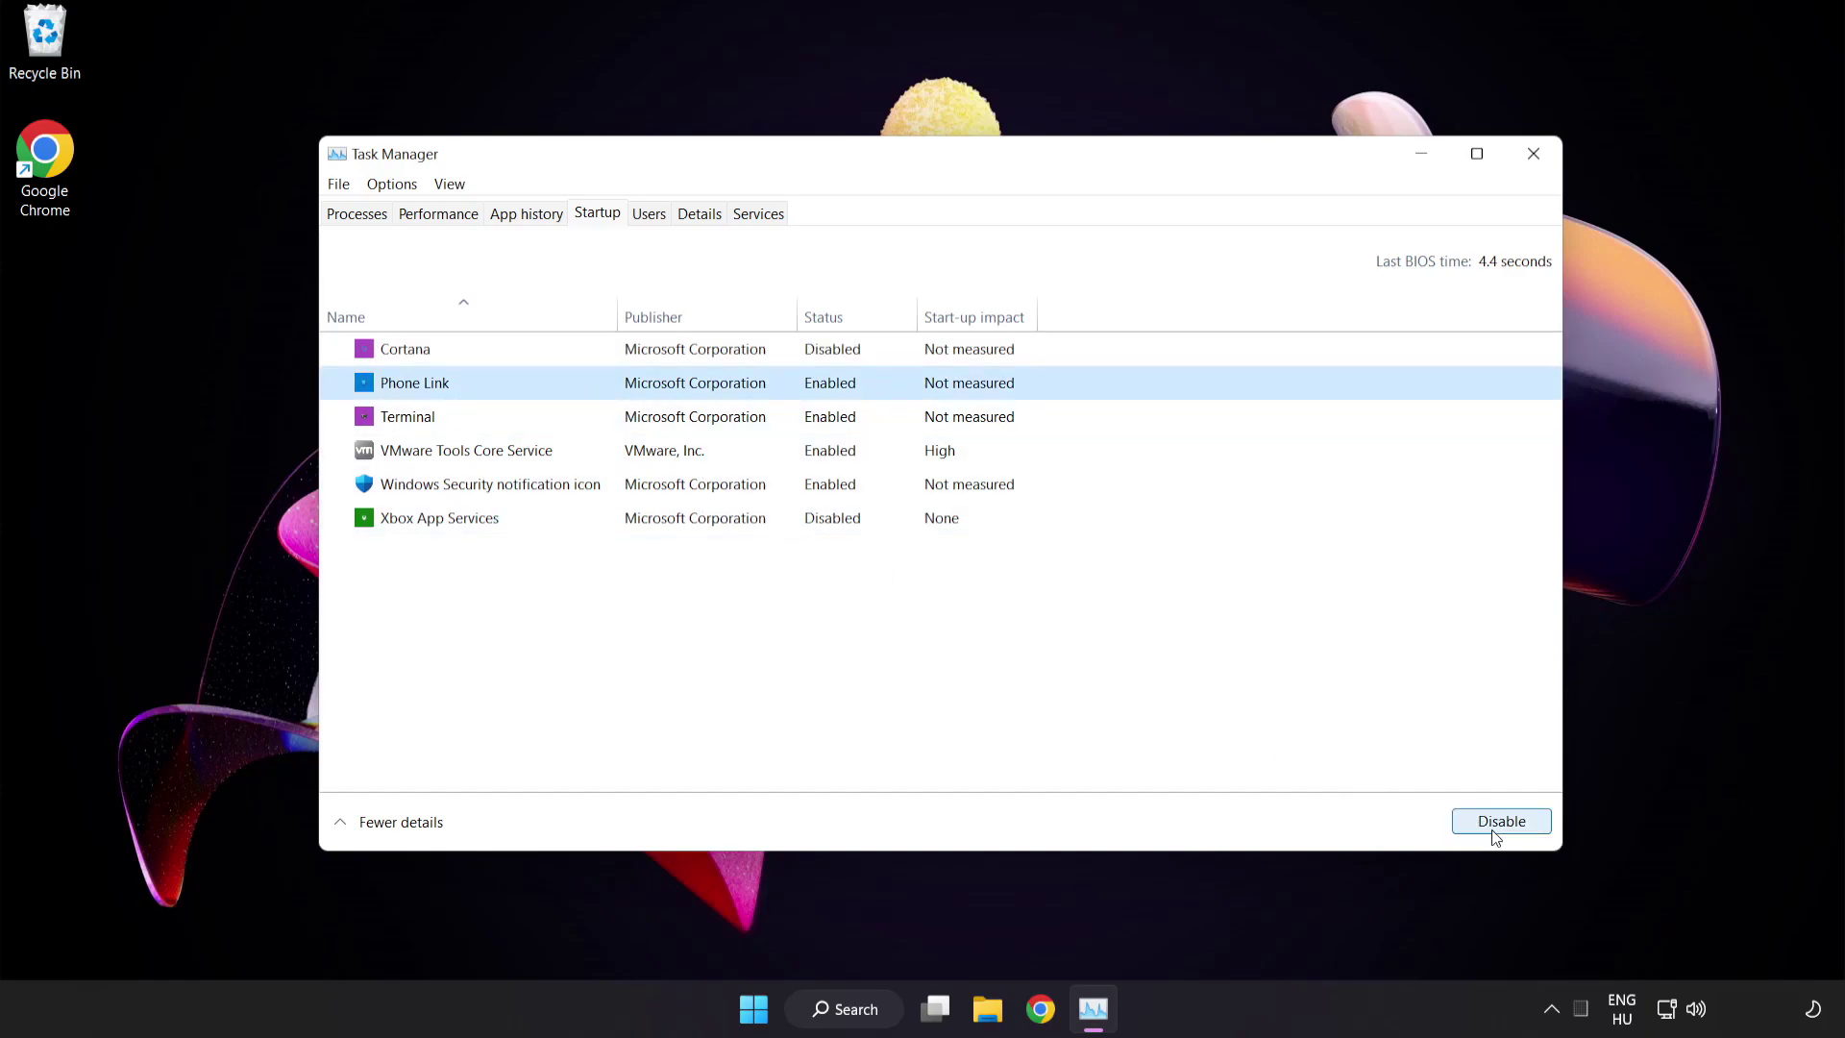
left_click(1494, 832)
left_click(584, 418)
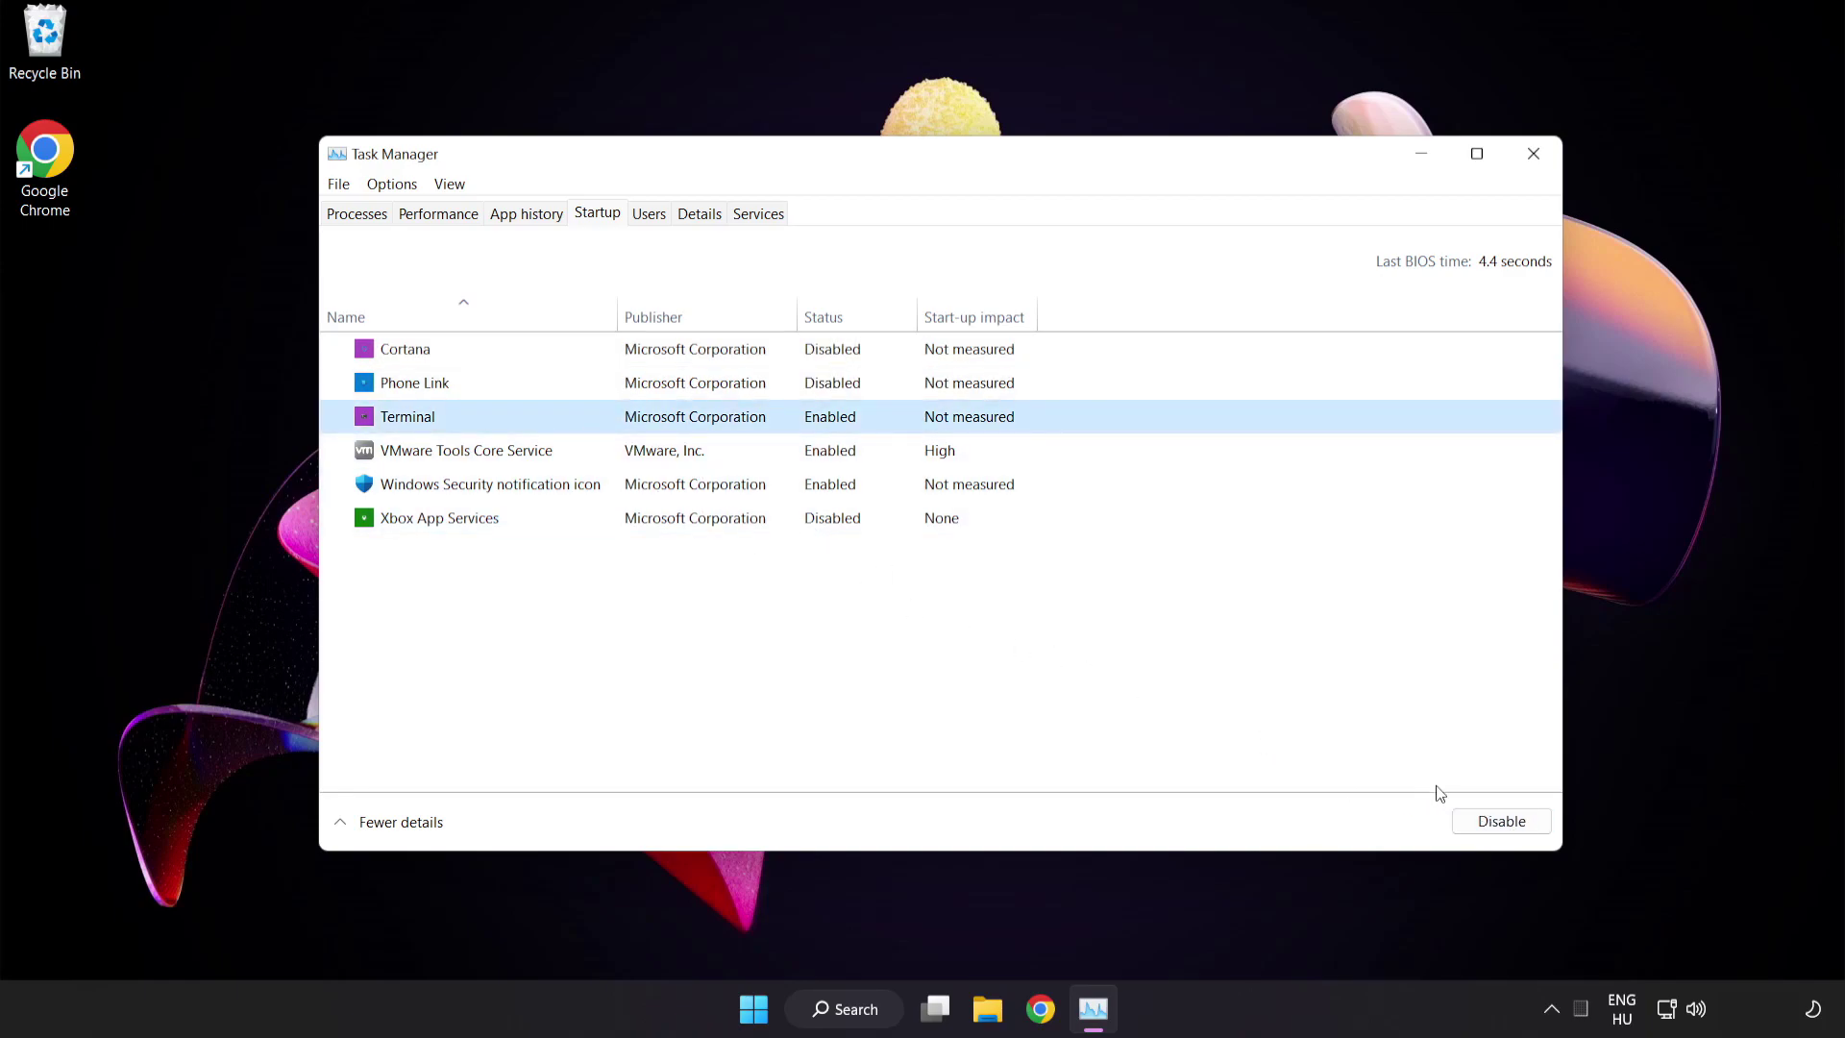
left_click(1477, 821)
left_click(621, 484)
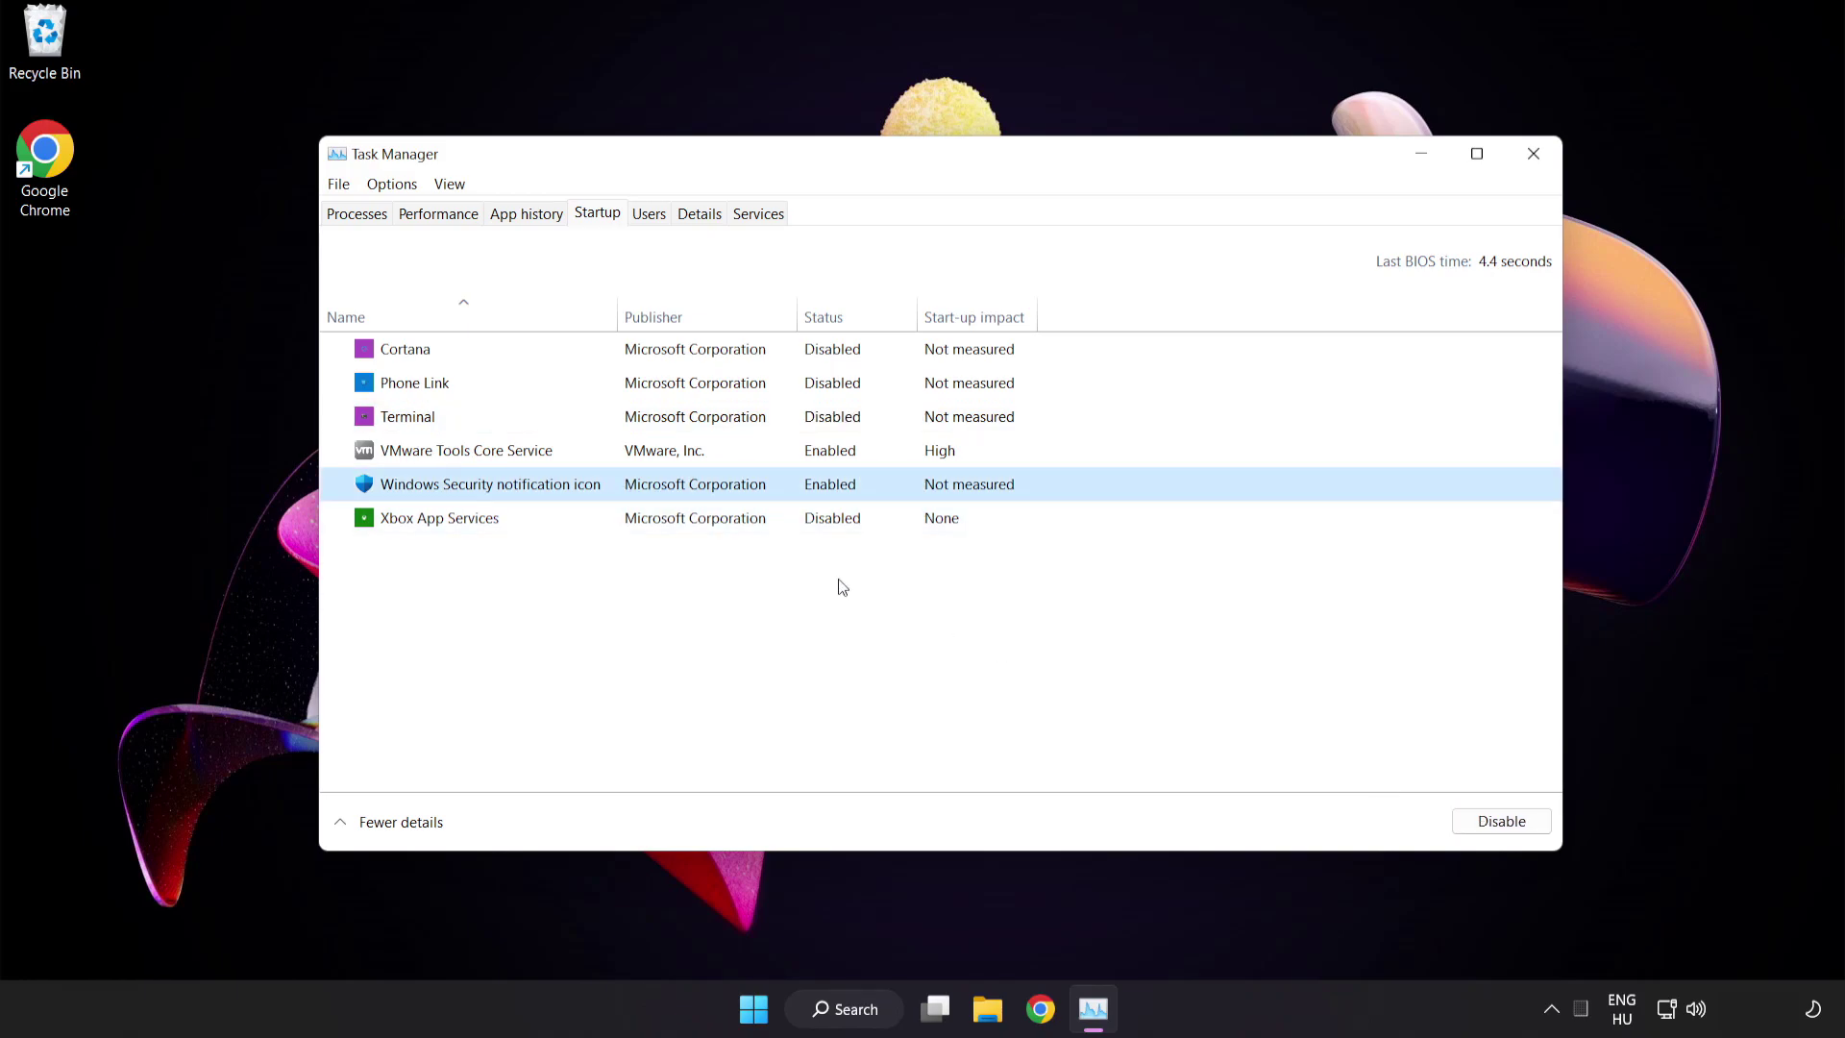
left_click(1485, 824)
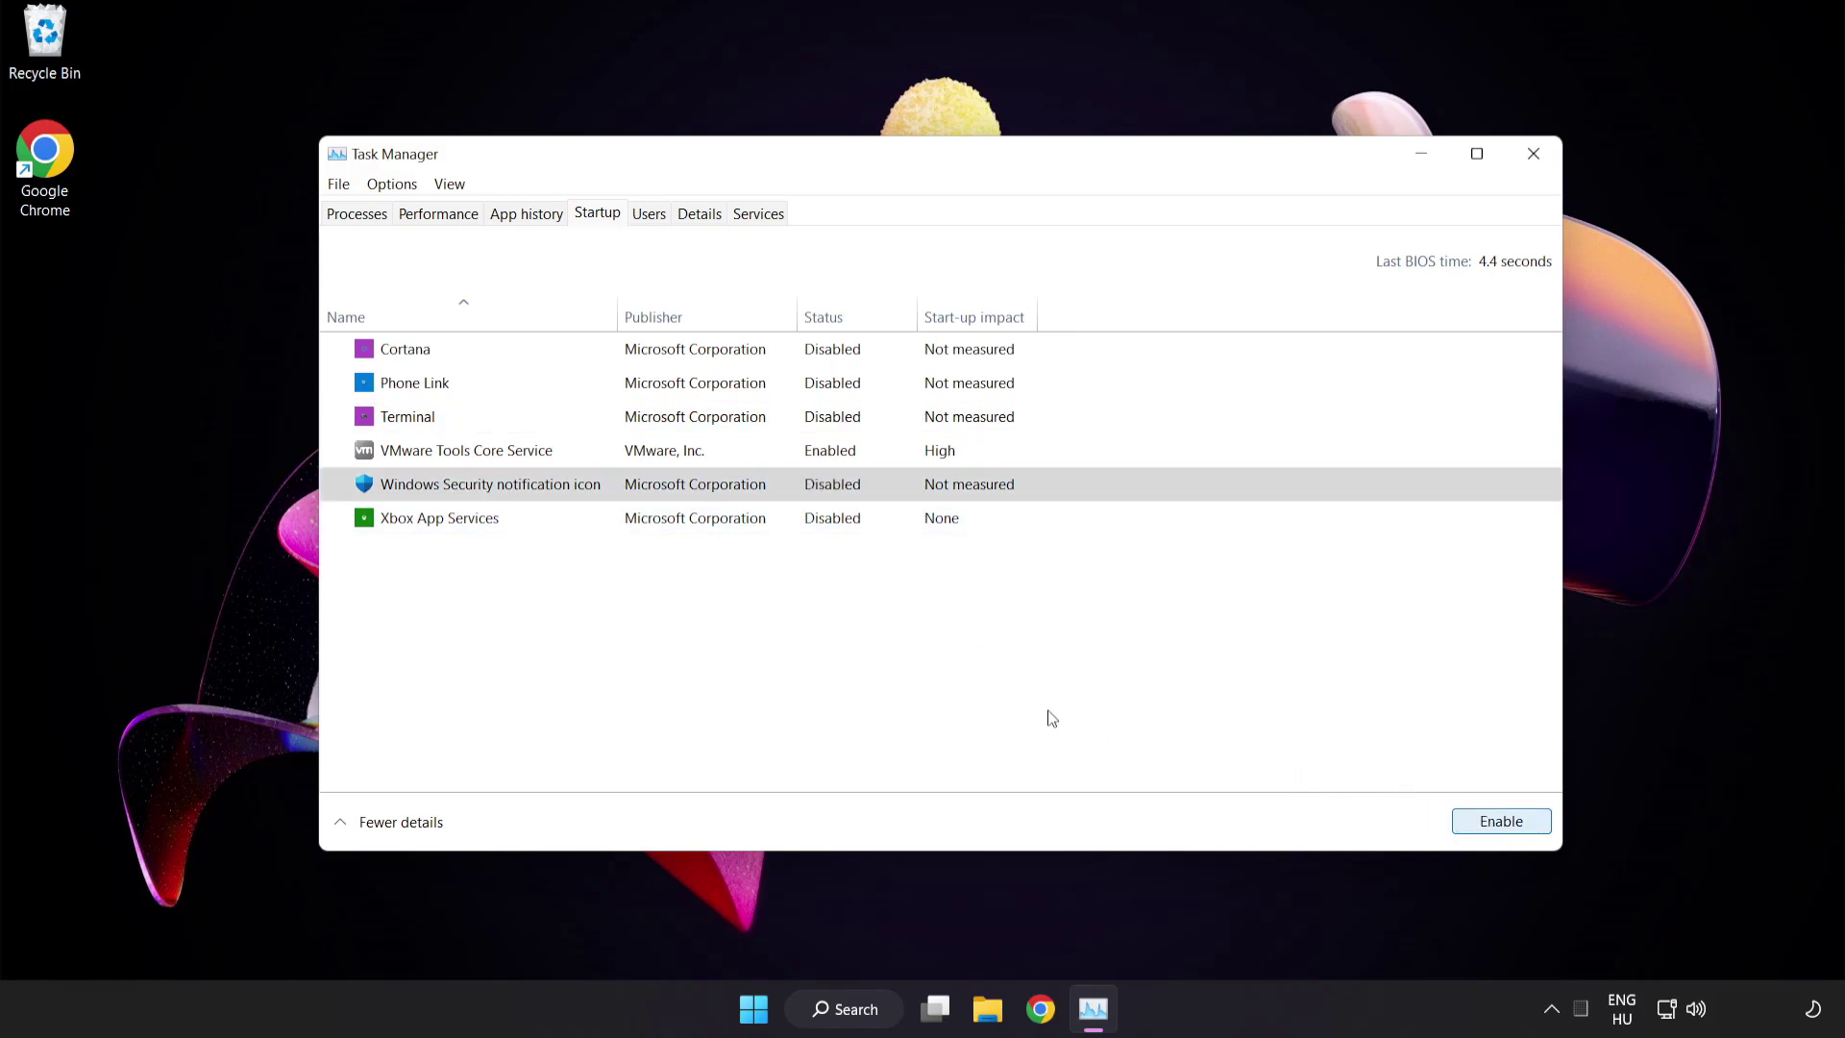
Close Task Manager and download the DirectX End-User Runtime Web Installer in Chrome.
left_click(1534, 156)
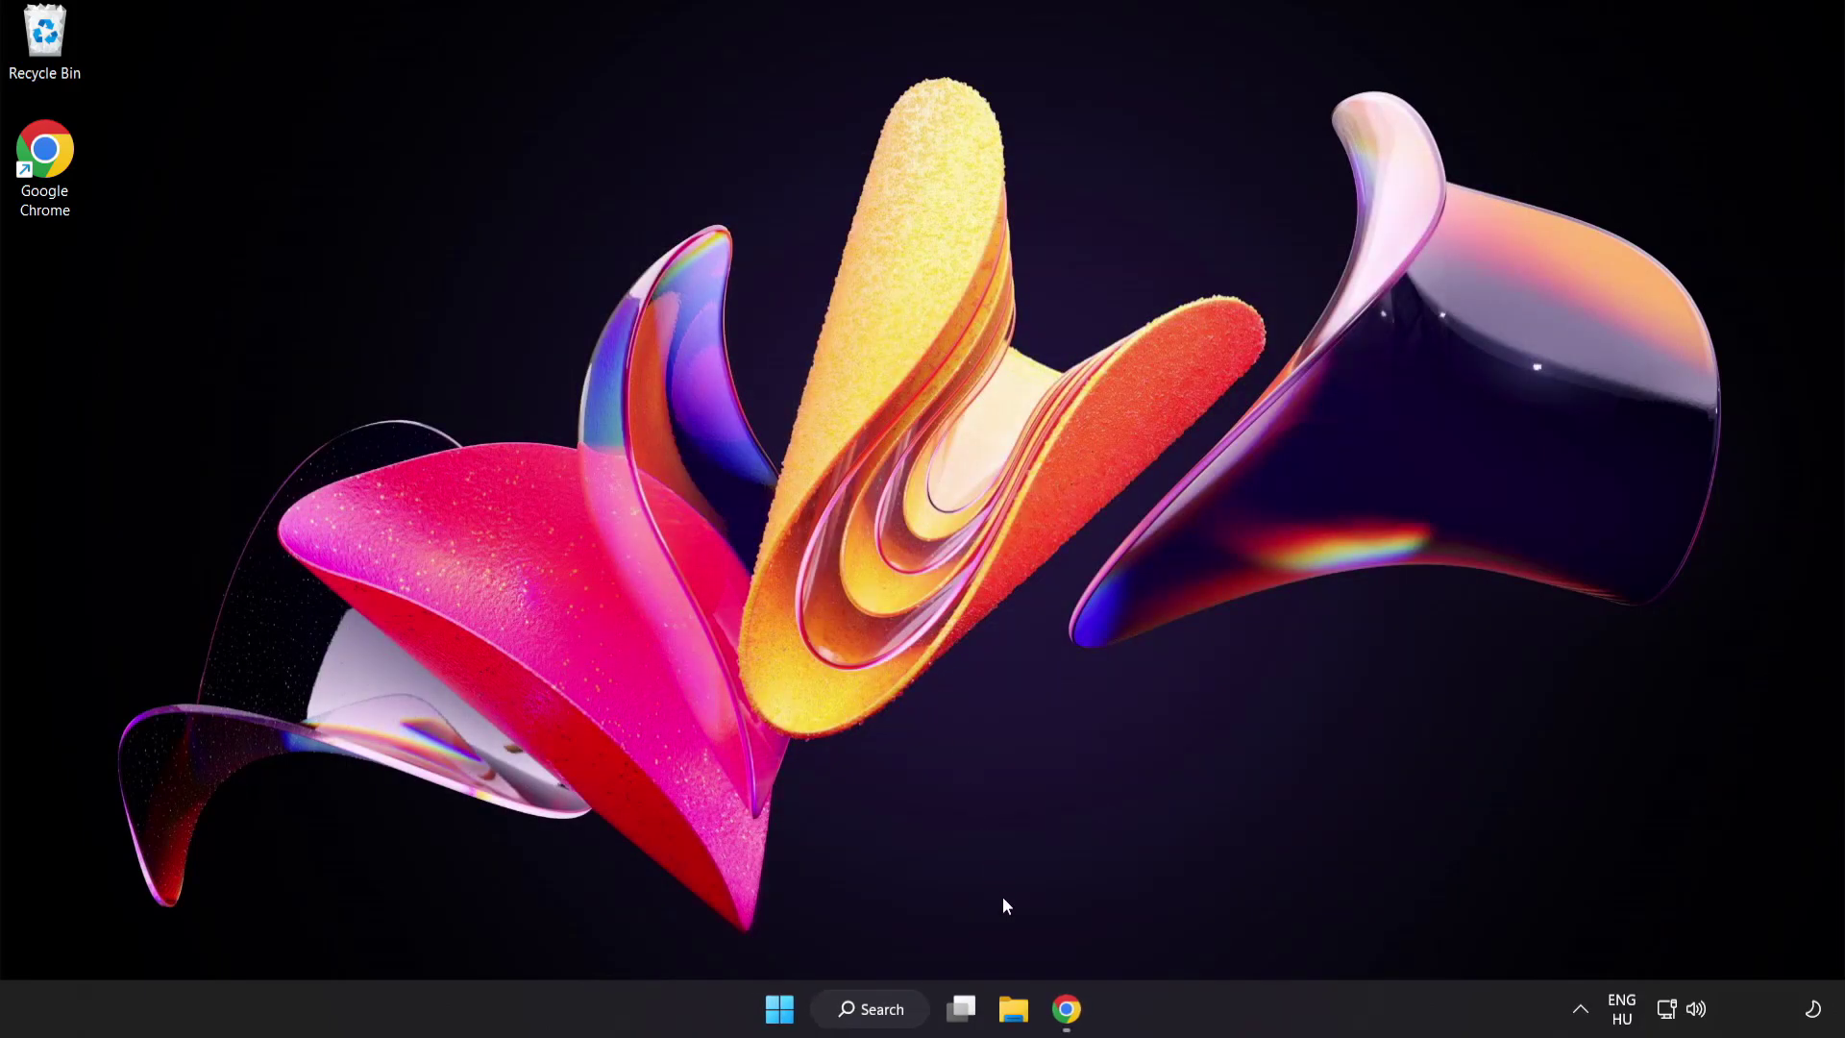
left_click(1066, 1009)
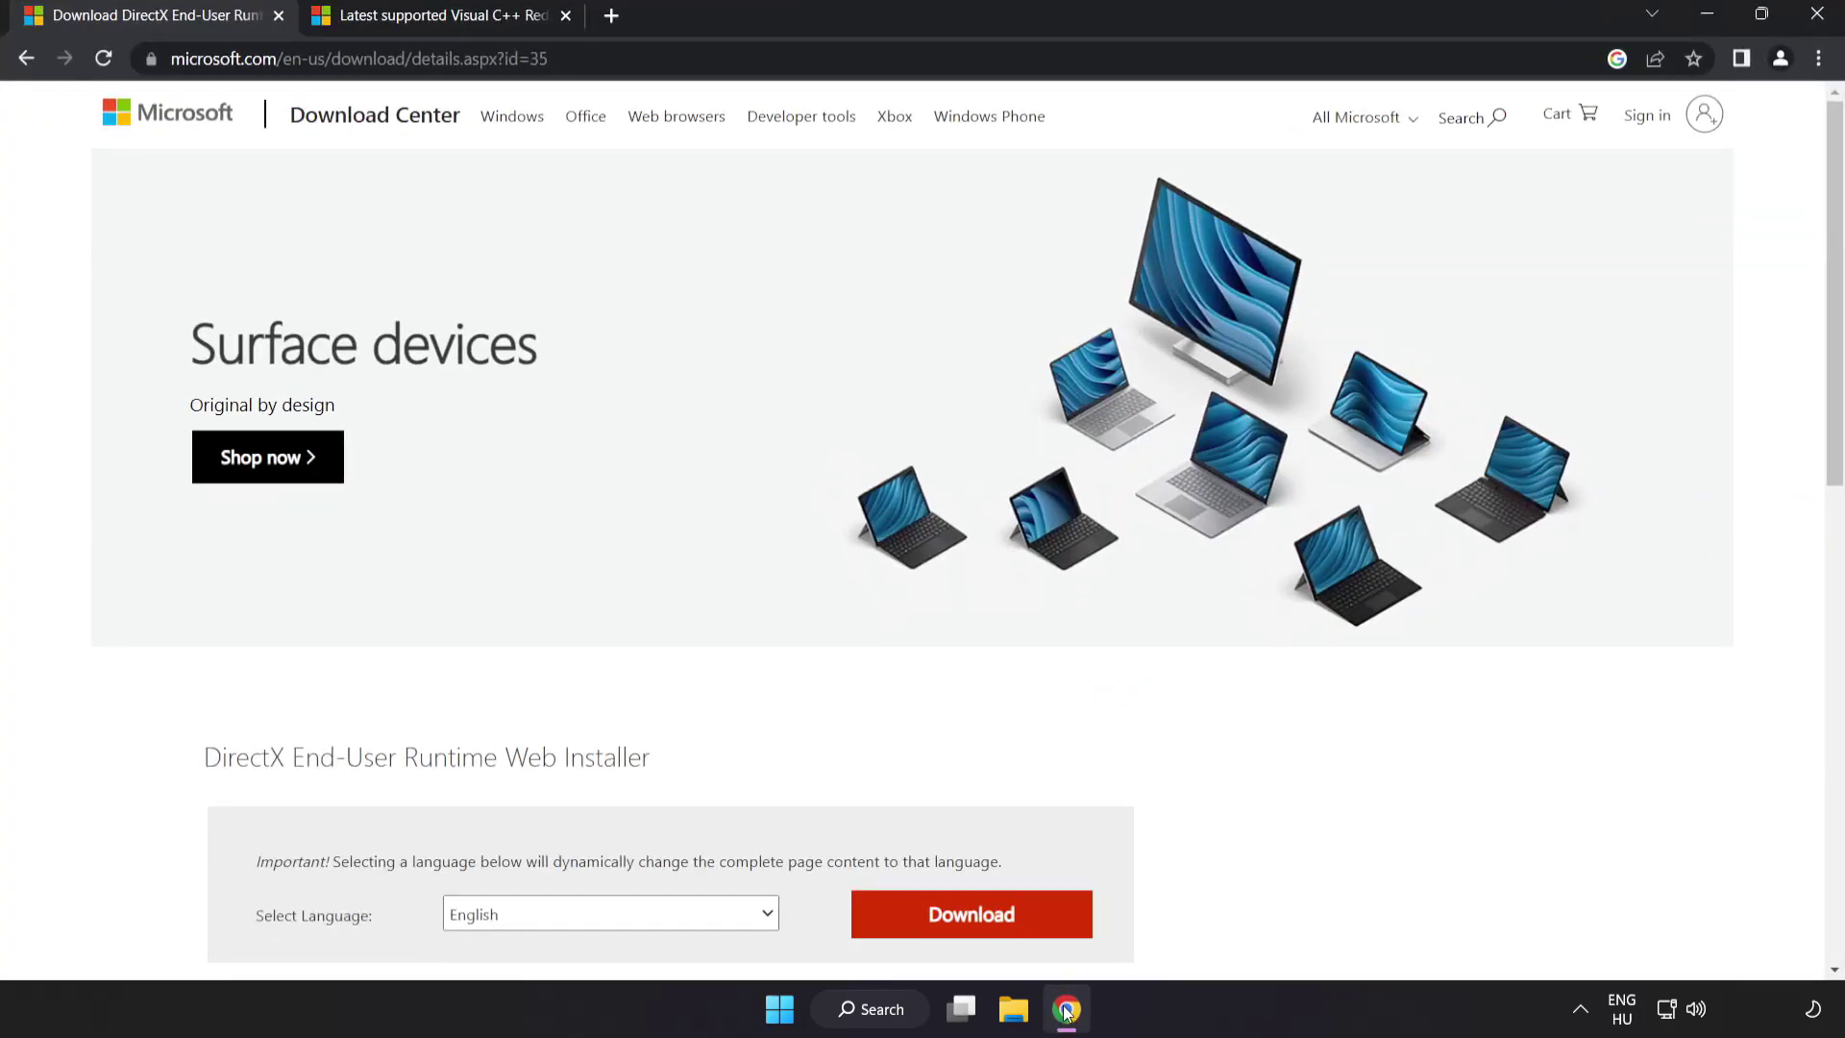
double_click(661, 50)
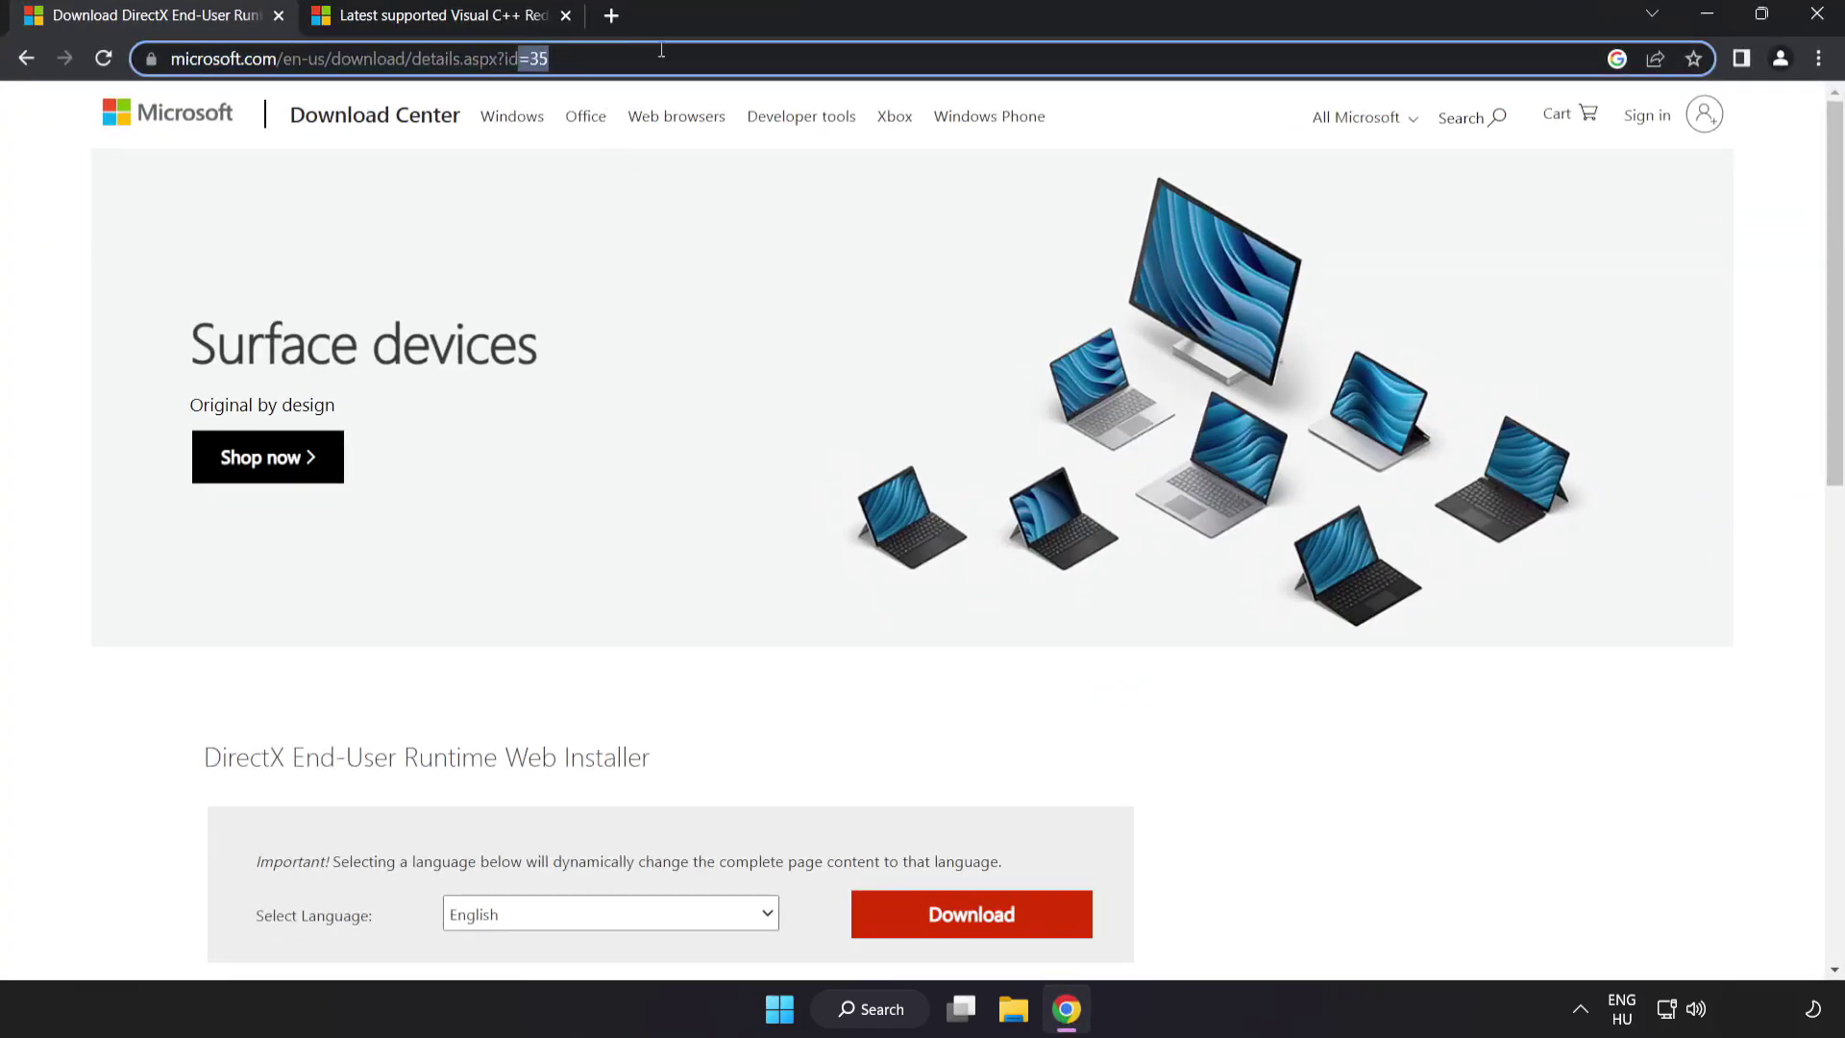
left_click(1285, 774)
scroll(961, 711, "down", 2)
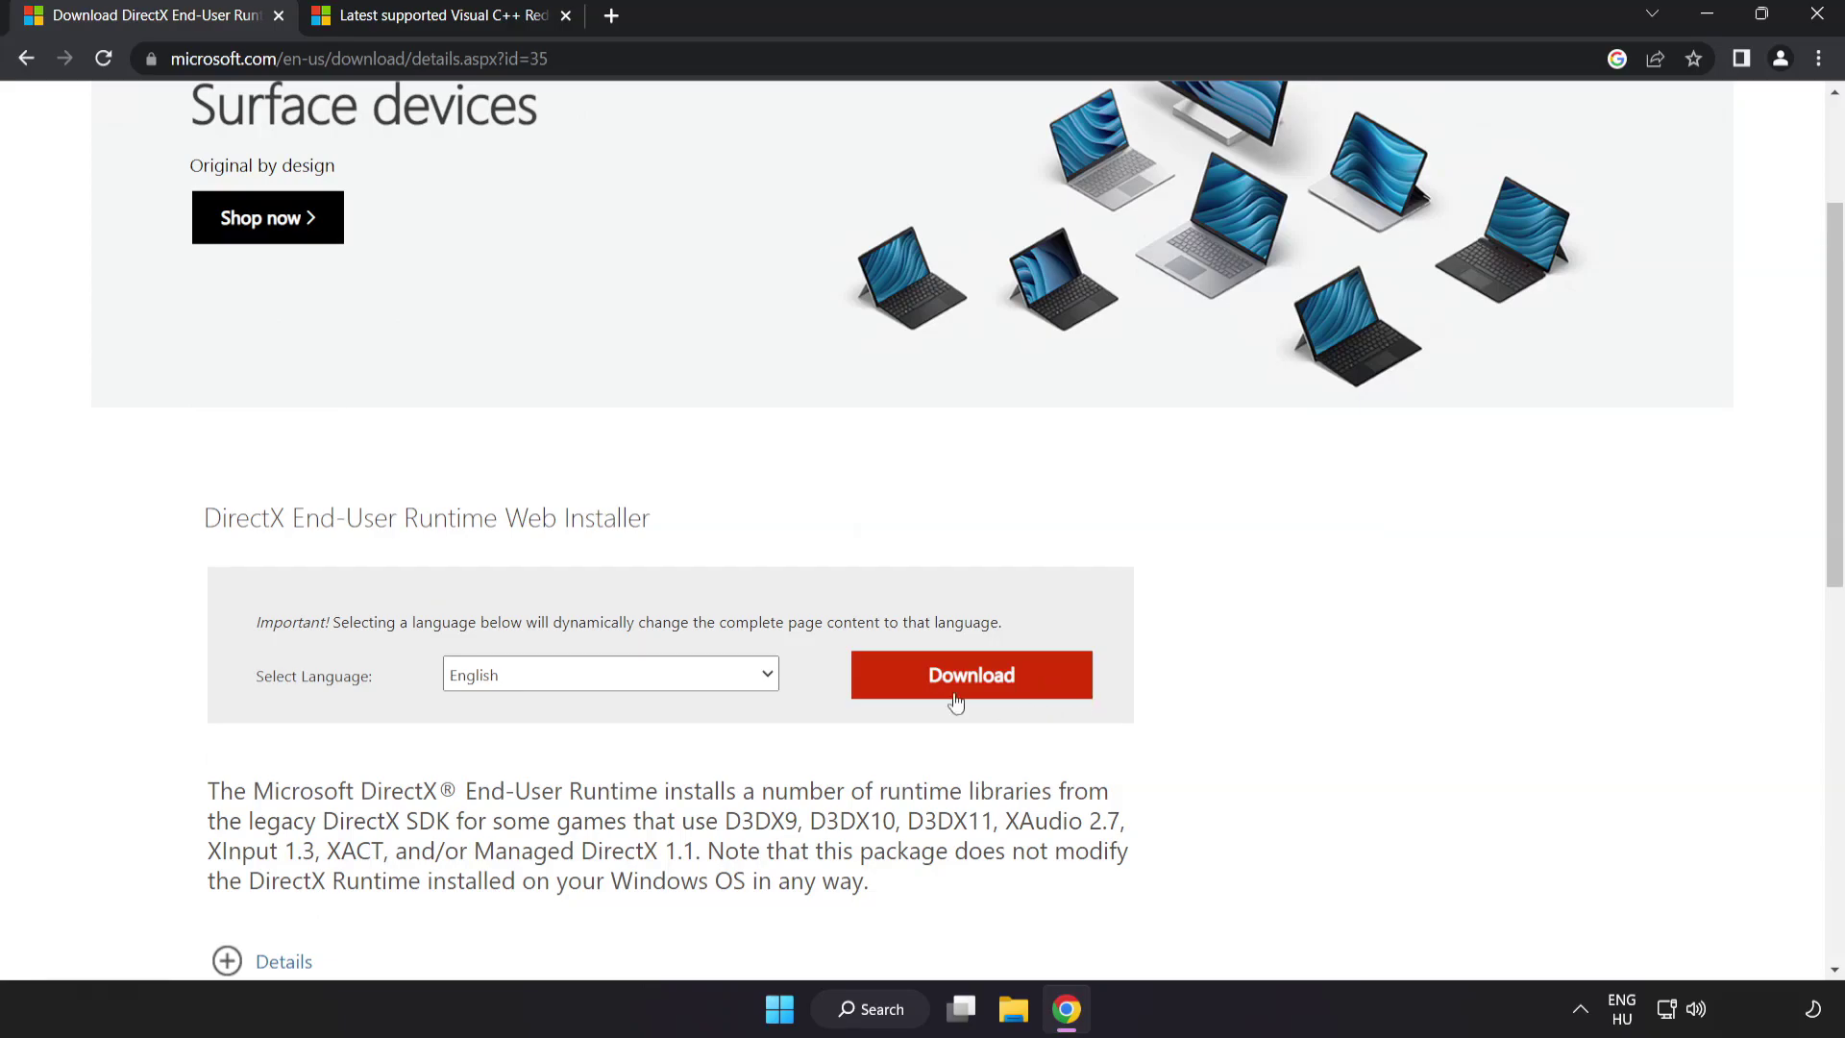
left_click(996, 694)
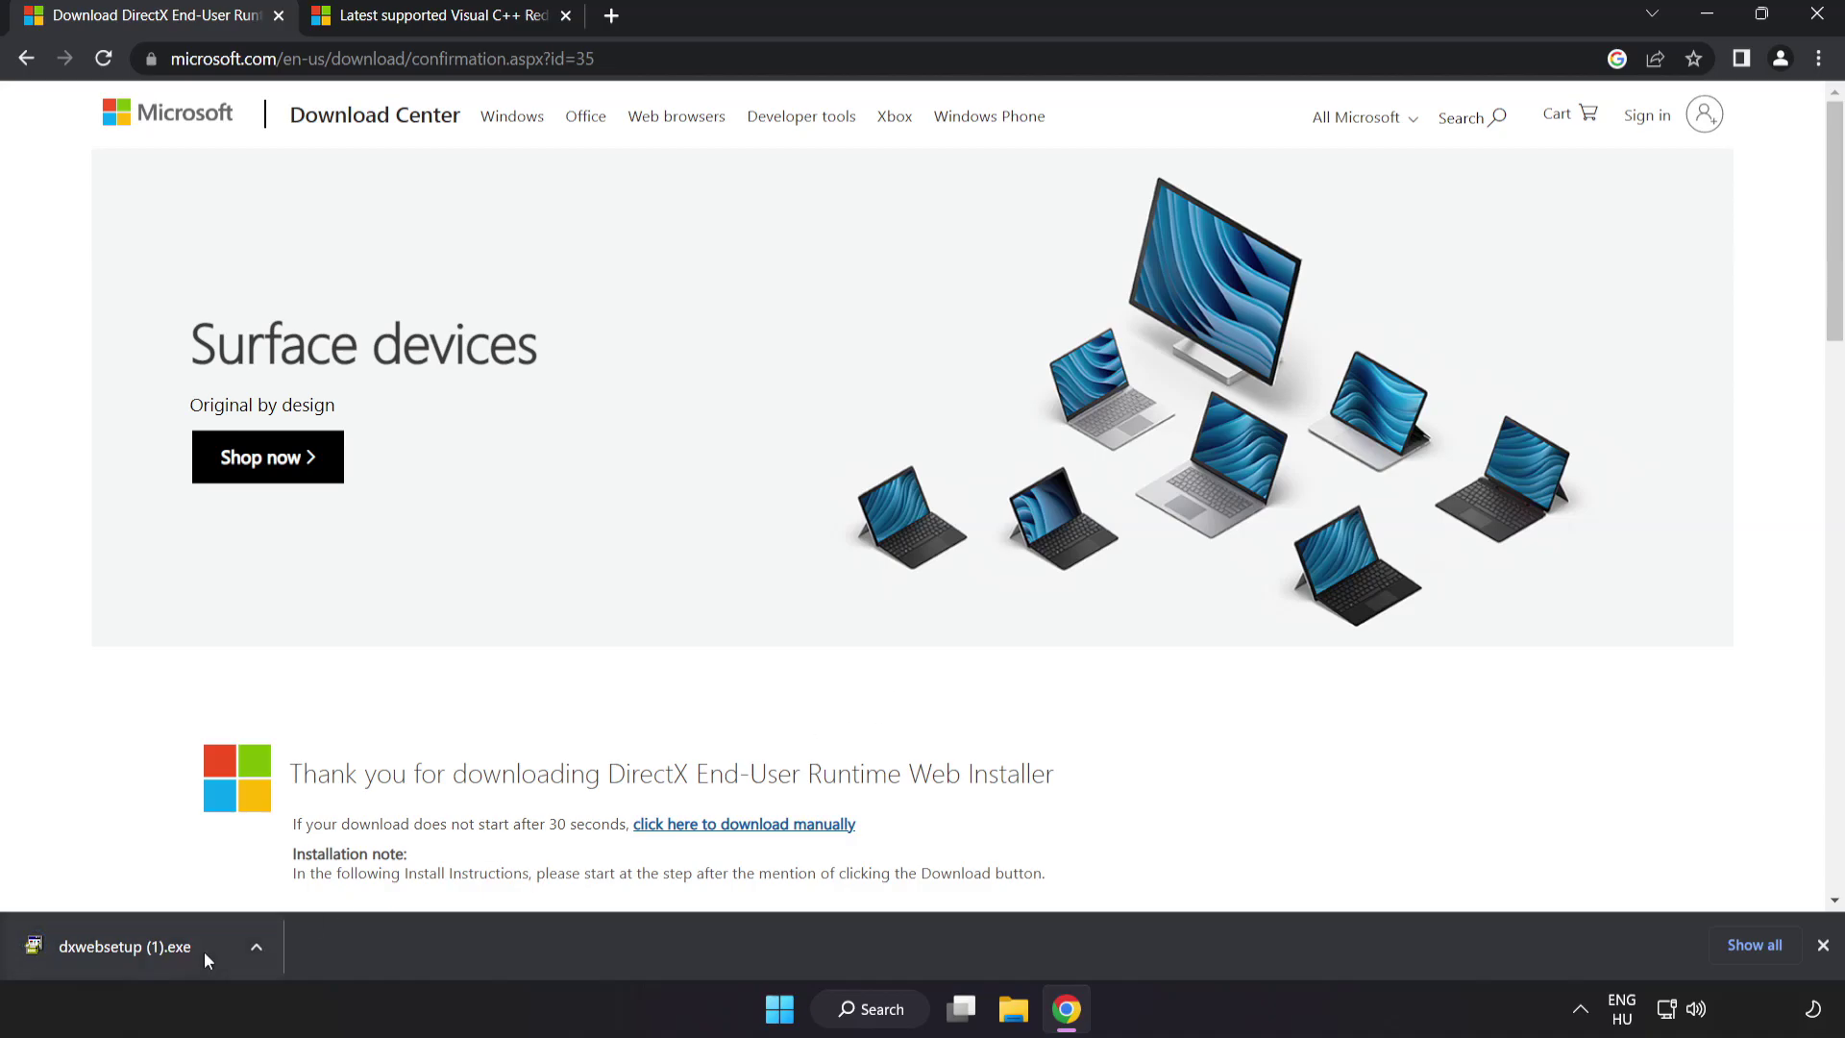
Run the DirectX installer, accepting the licence and skipping the Bing Bar, then close its tab.
left_click(154, 947)
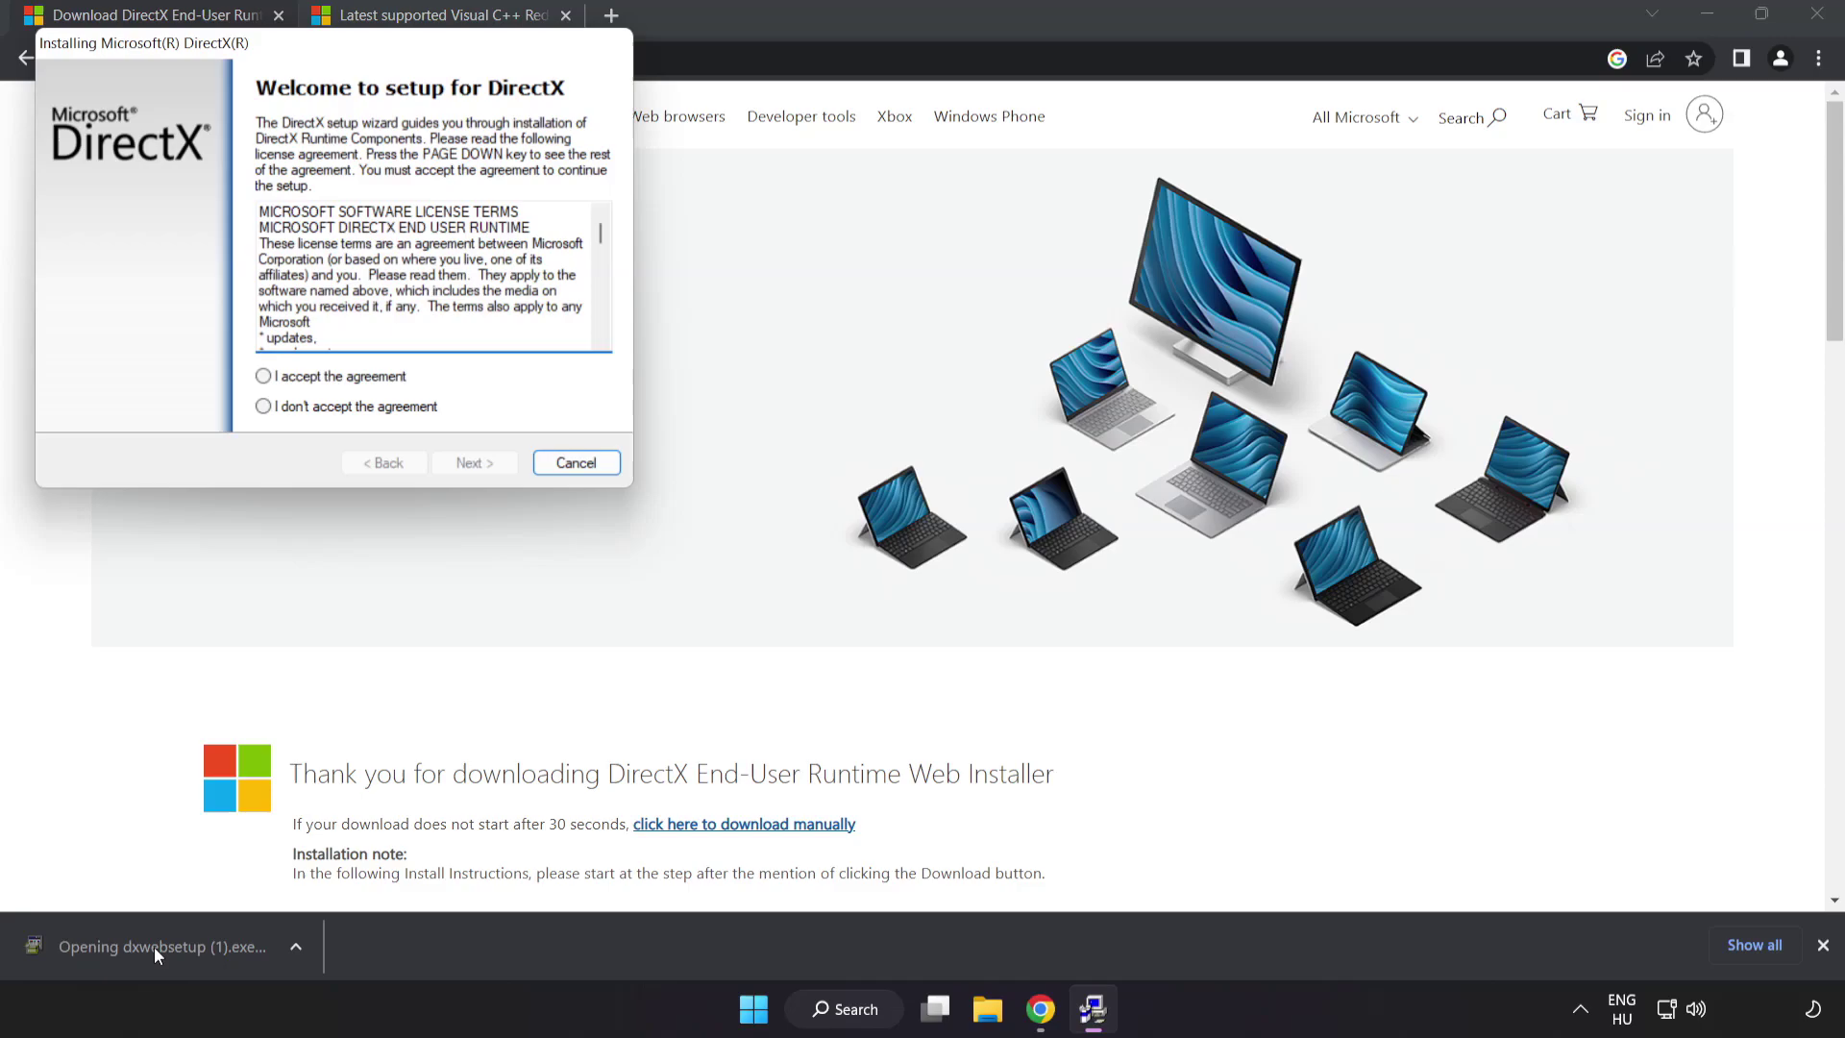
left_click_drag(278, 46, 843, 243)
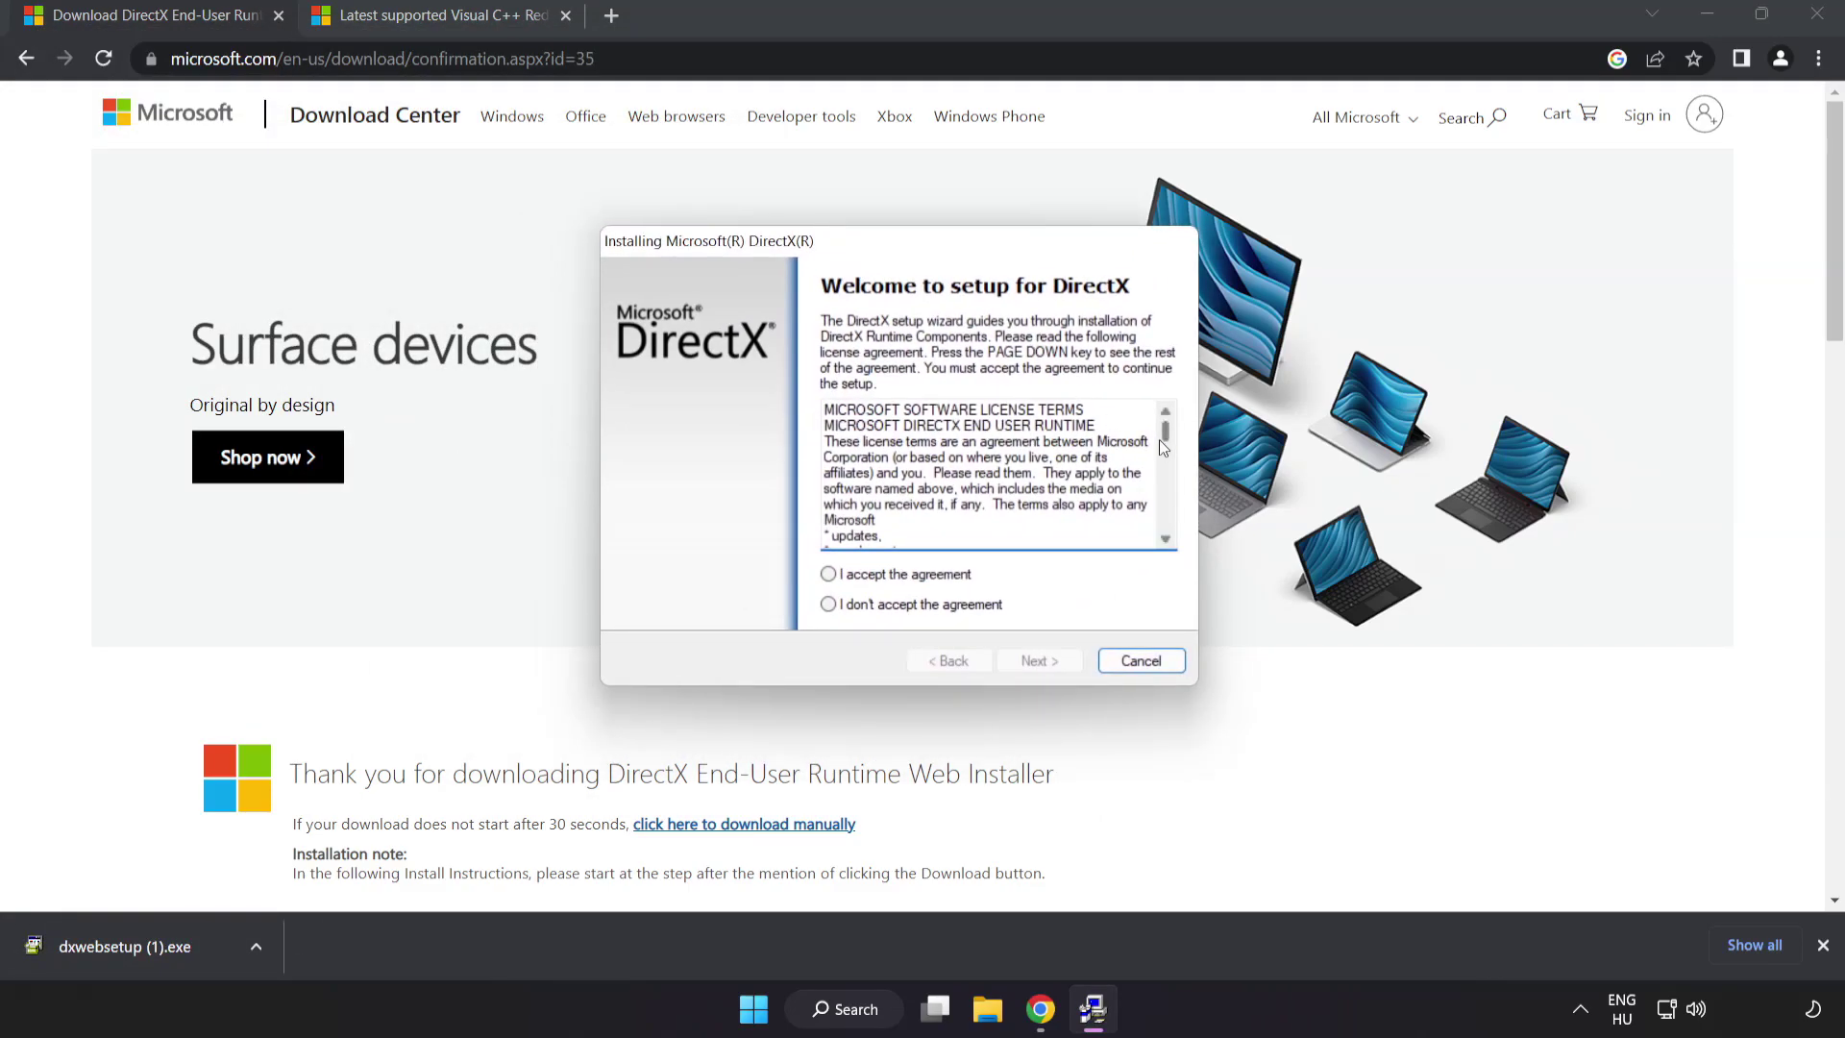
left_click_drag(1159, 438, 1178, 535)
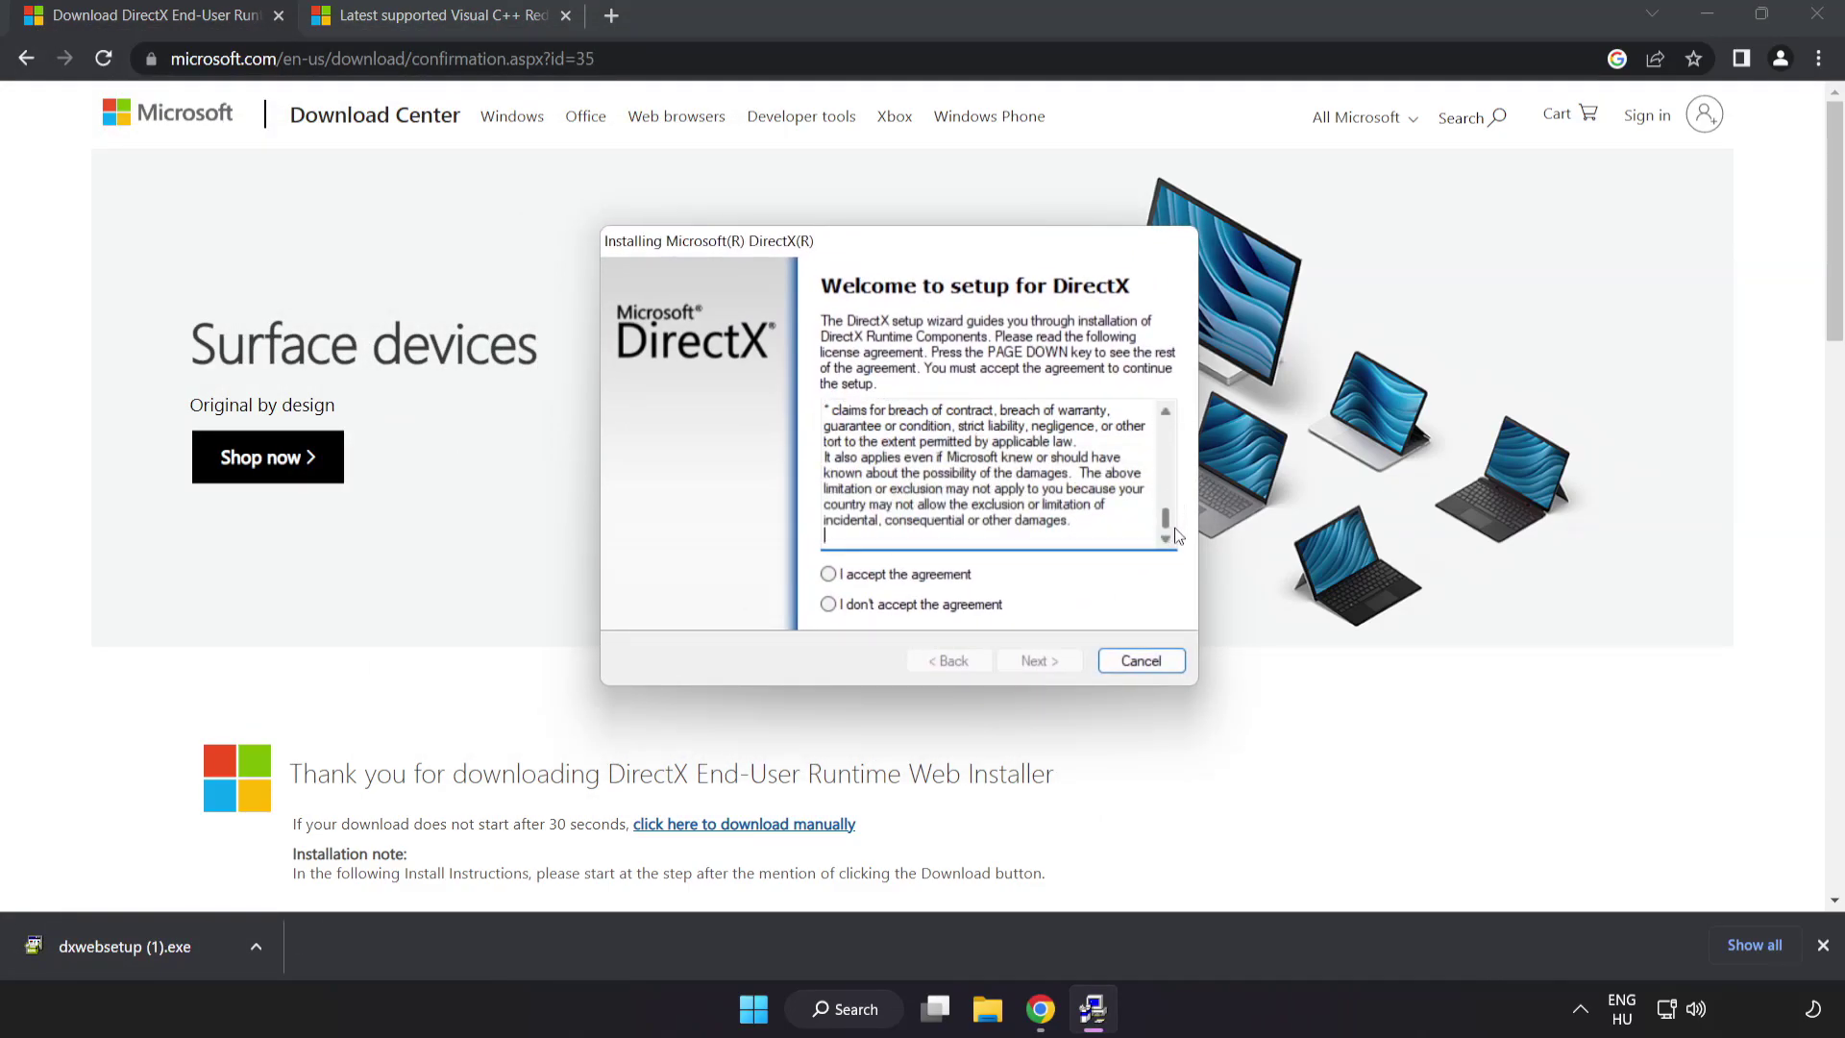
left_click(863, 575)
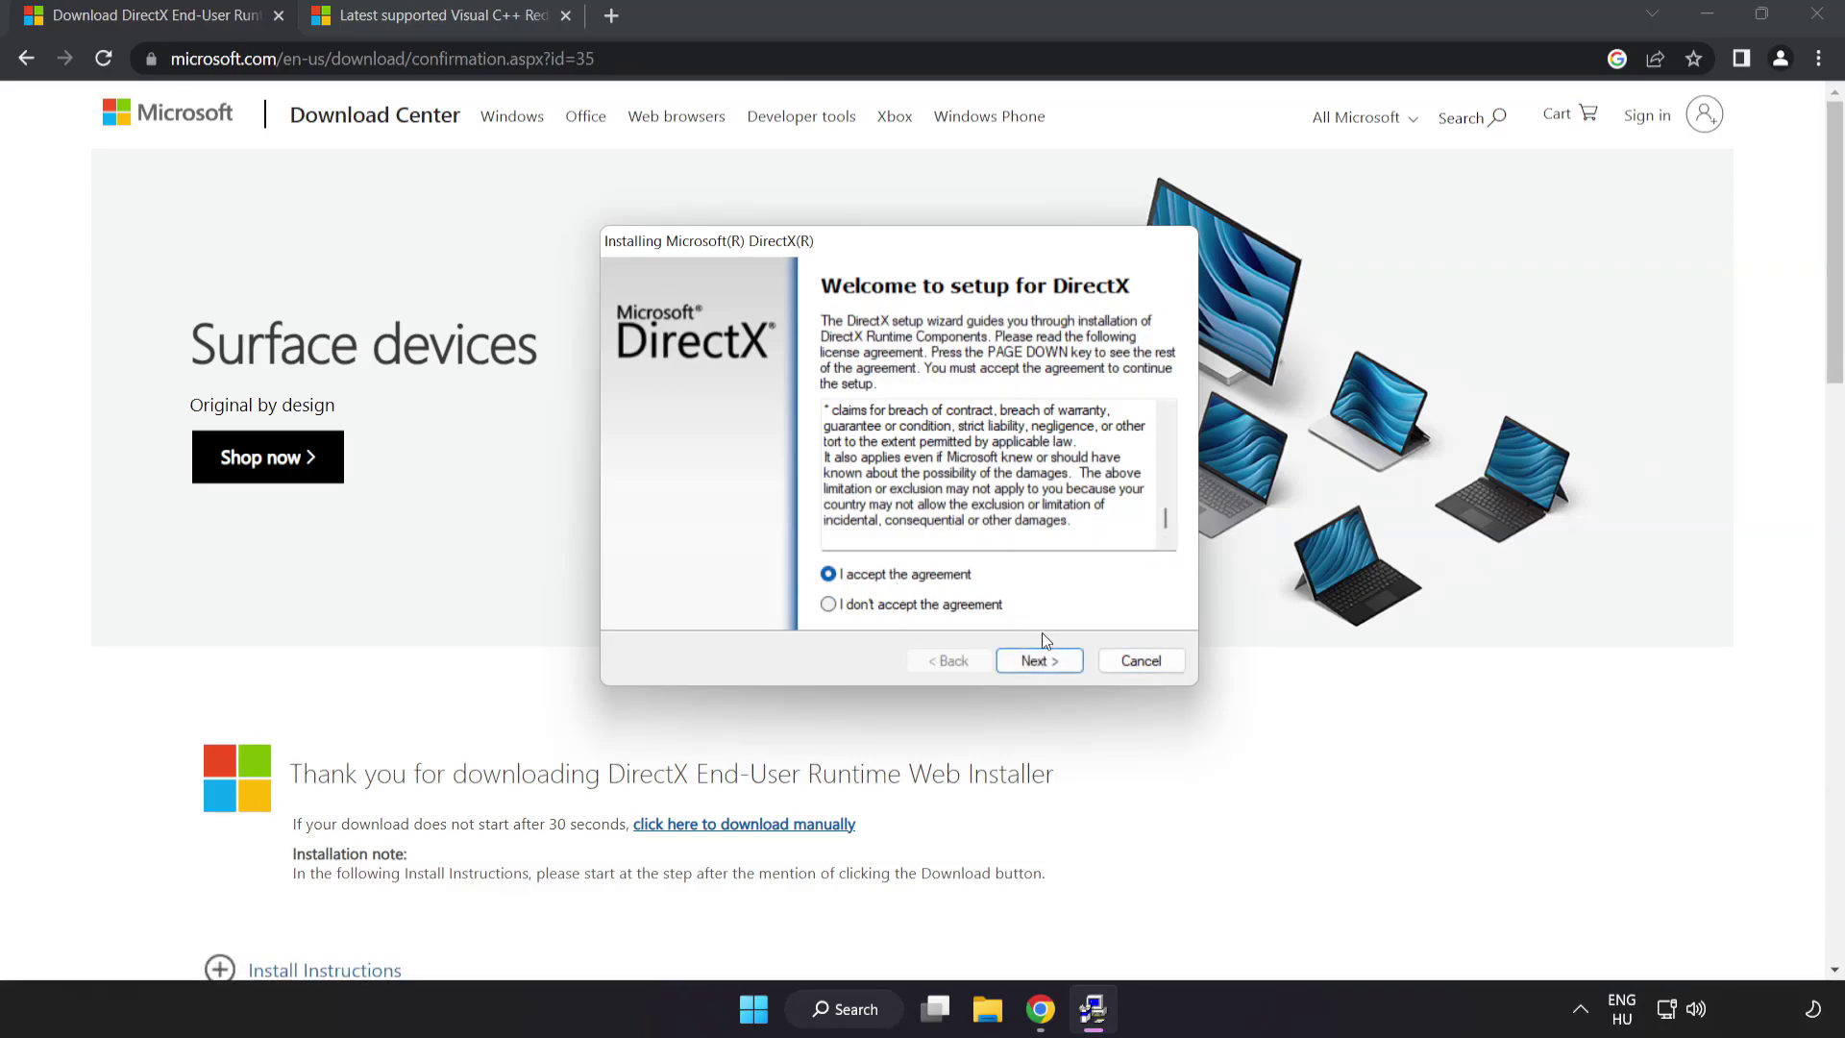
left_click(1038, 663)
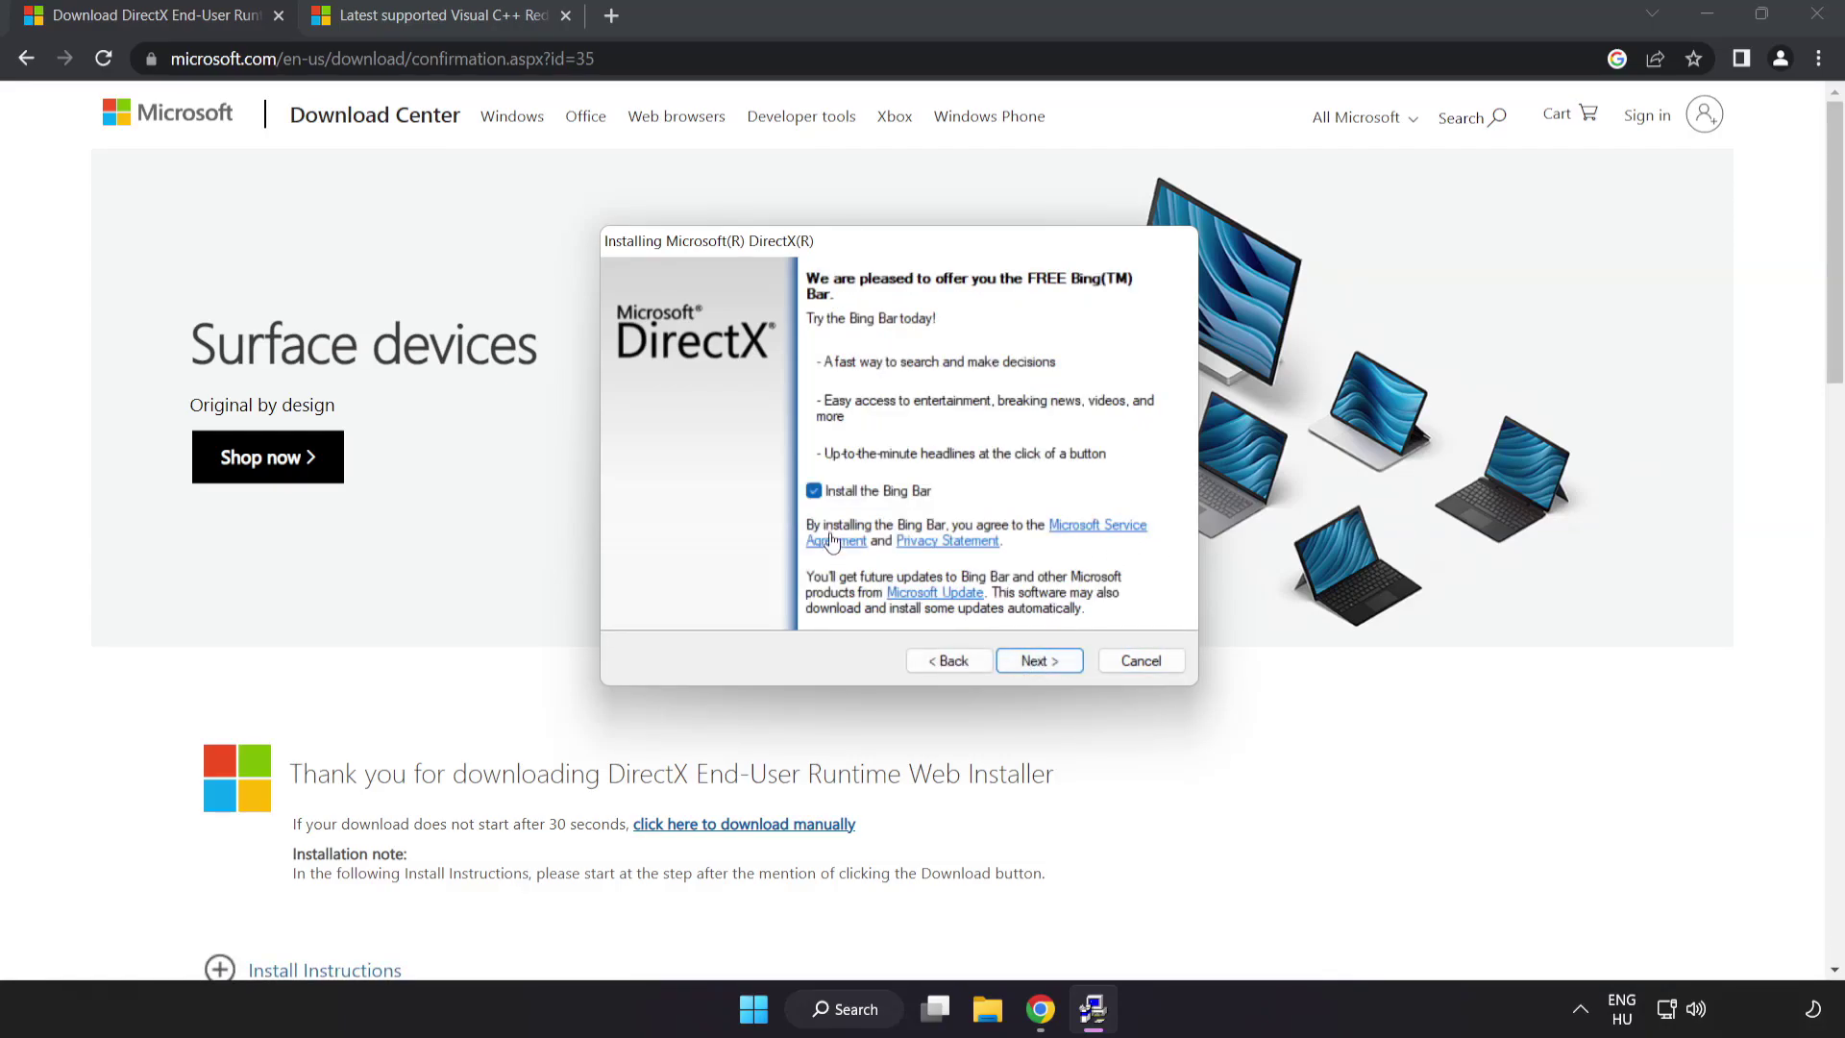
left_click(818, 496)
left_click(1045, 662)
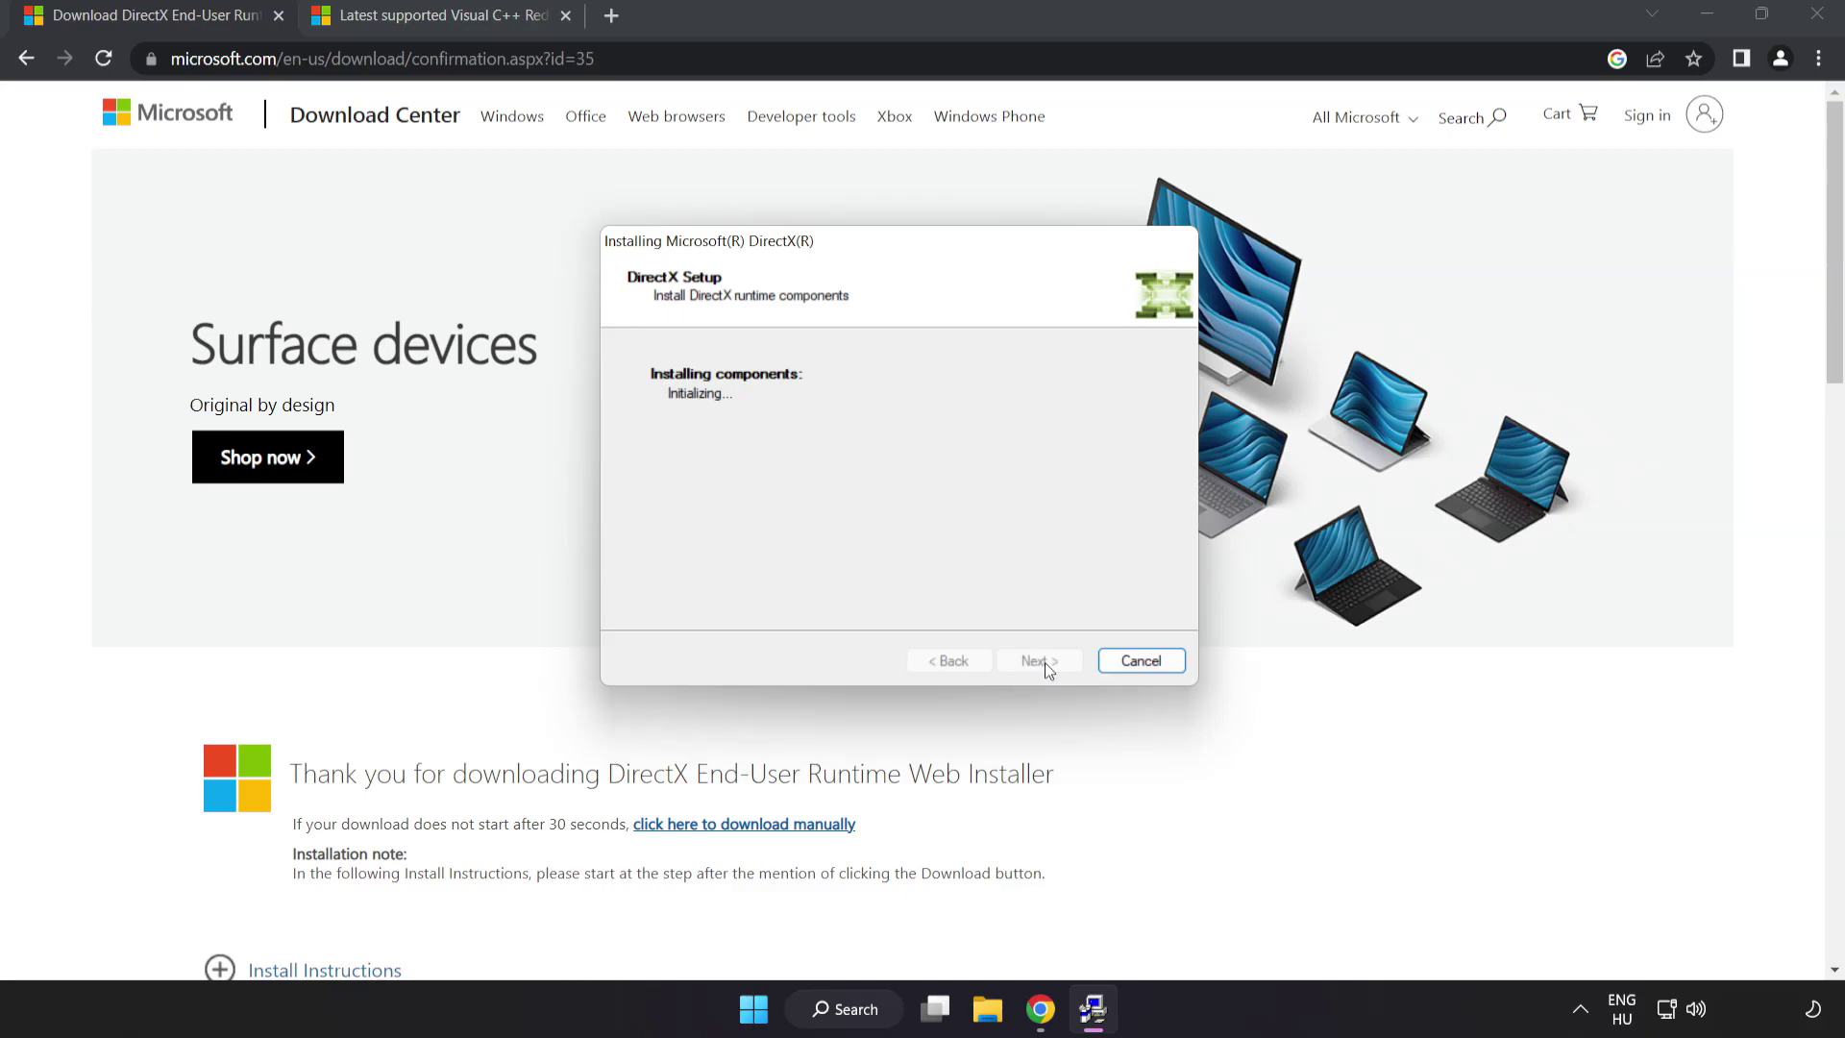
left_click(1040, 661)
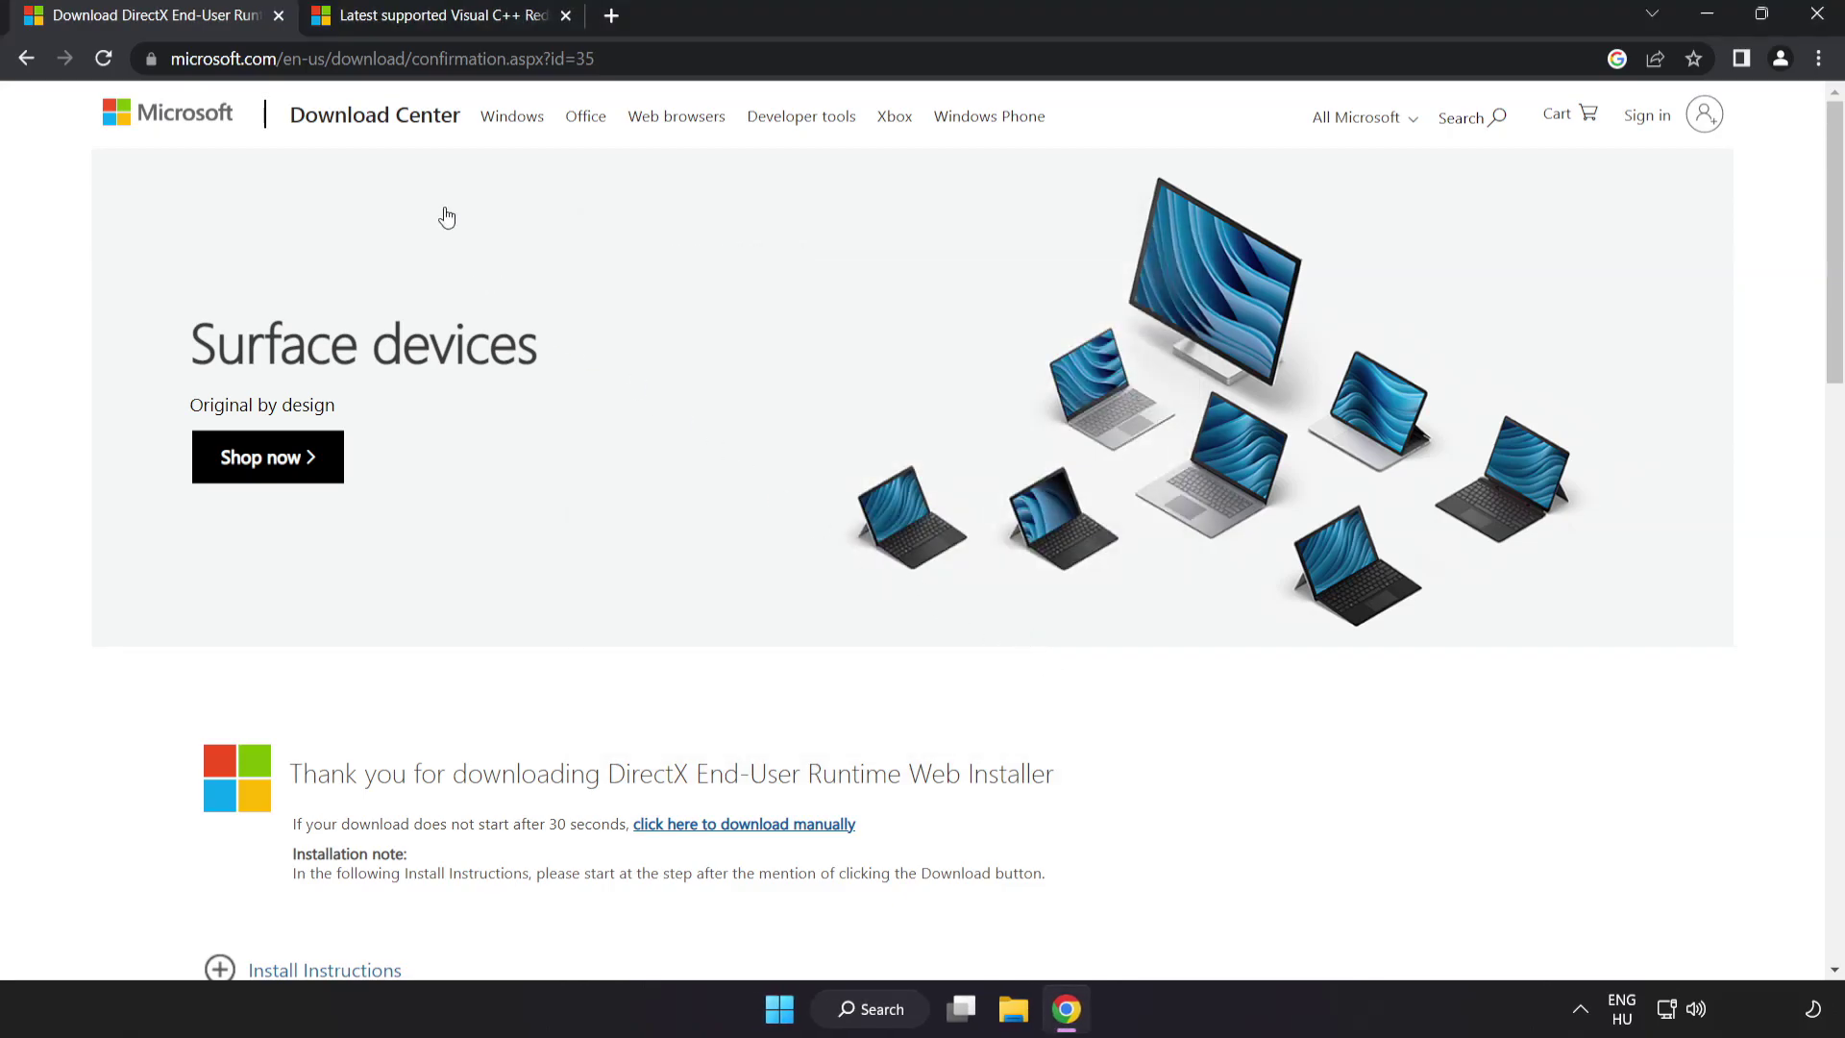
left_click(278, 17)
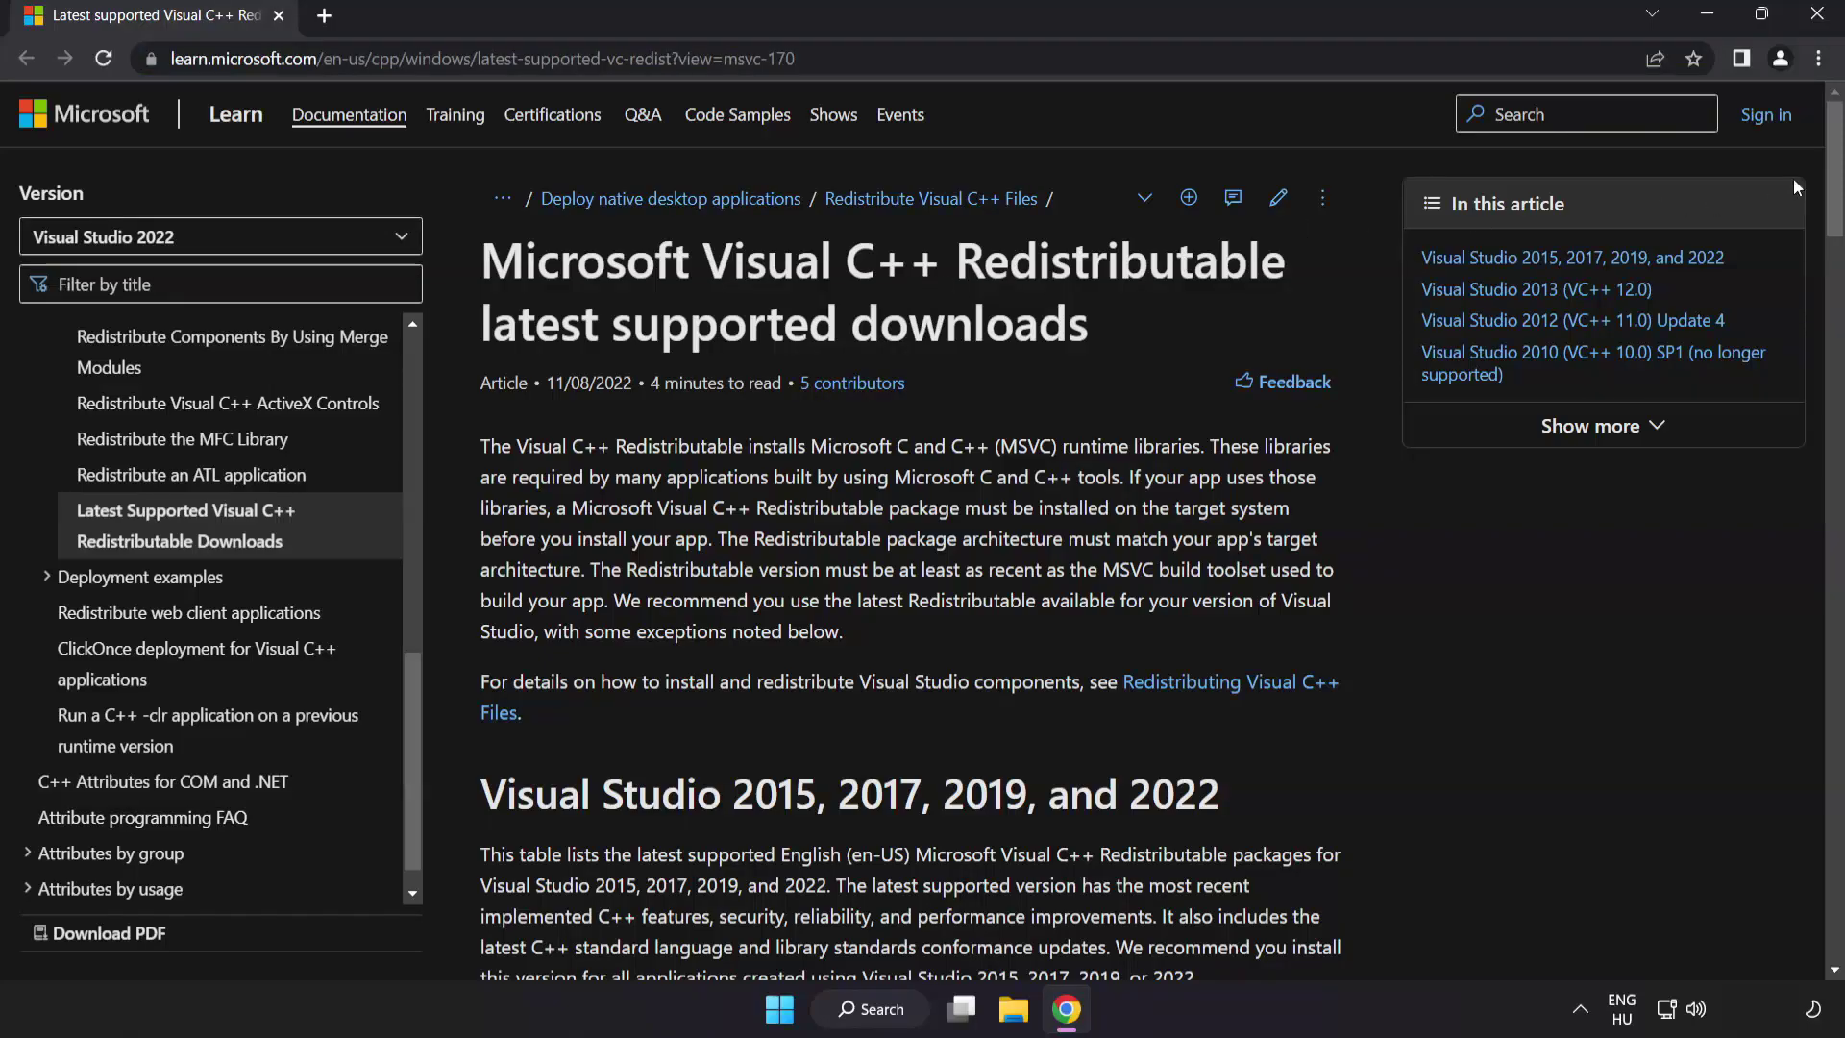
Download the ARM64, x86 and x64 Visual C++ Redistributable installers.
left_click_drag(1821, 178, 1820, 269)
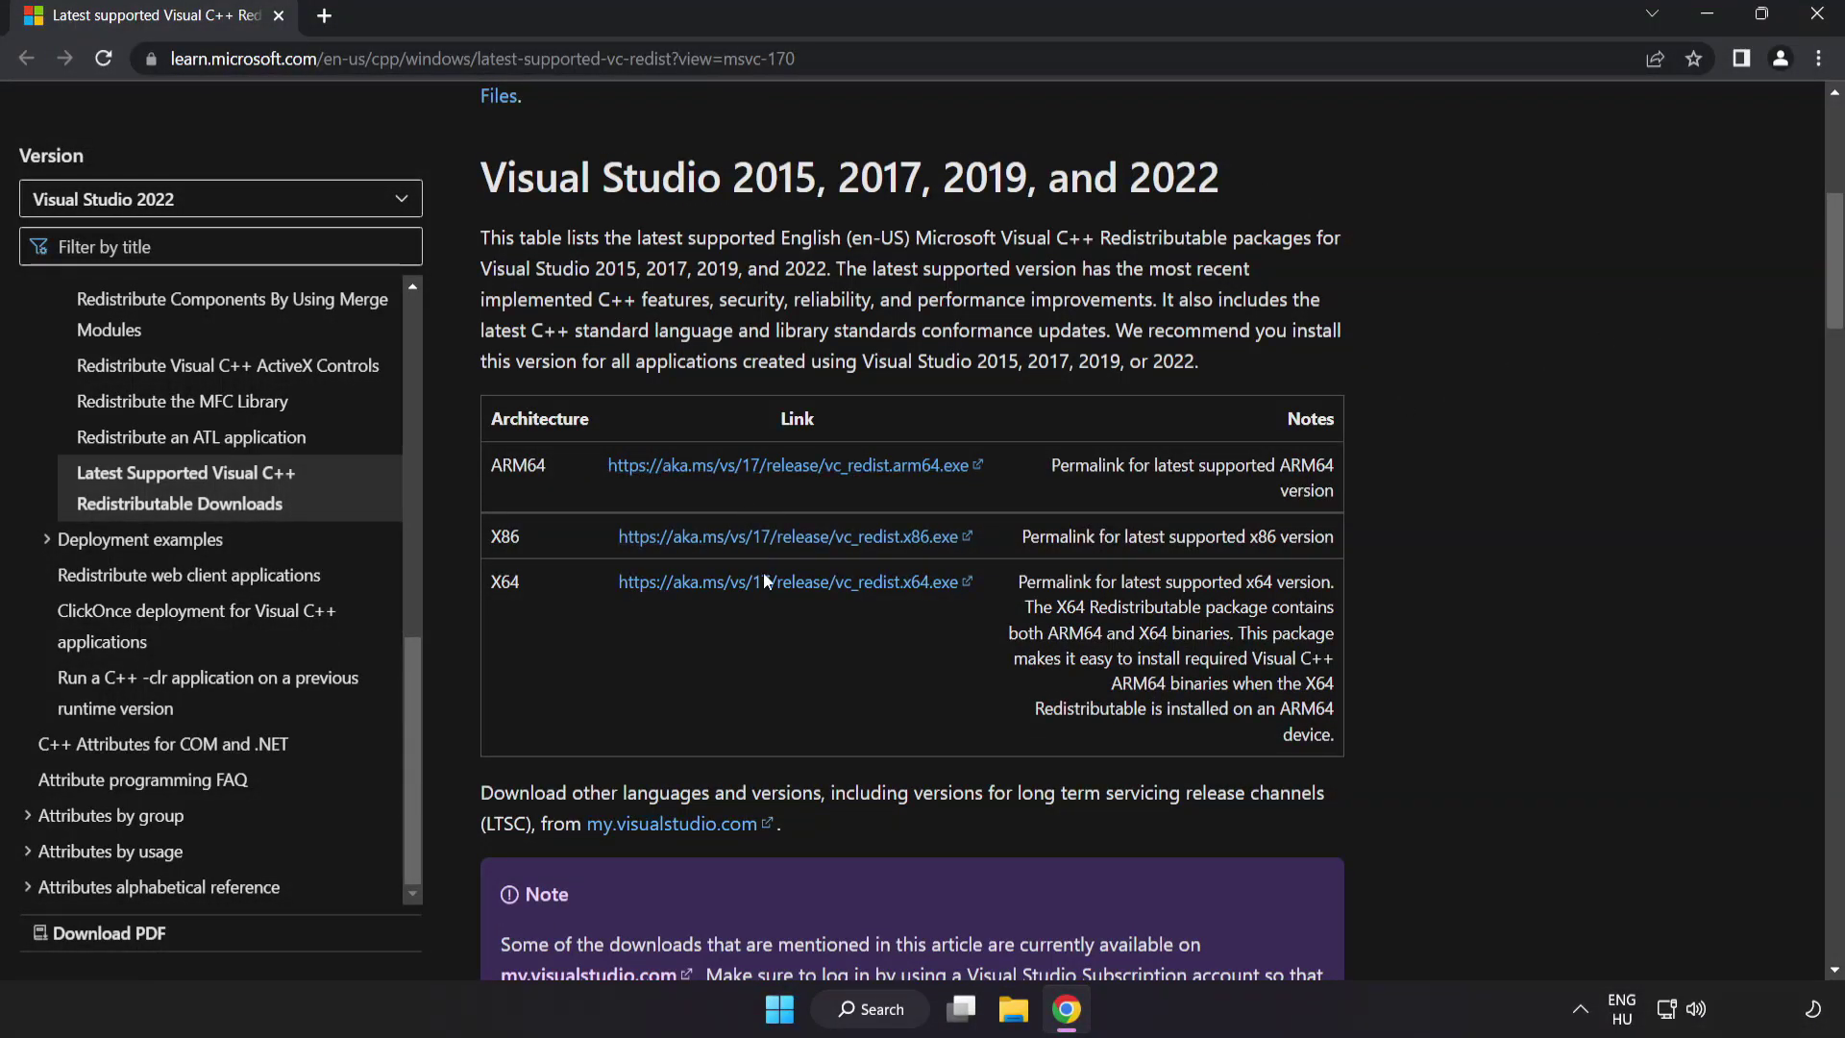
left_click(769, 465)
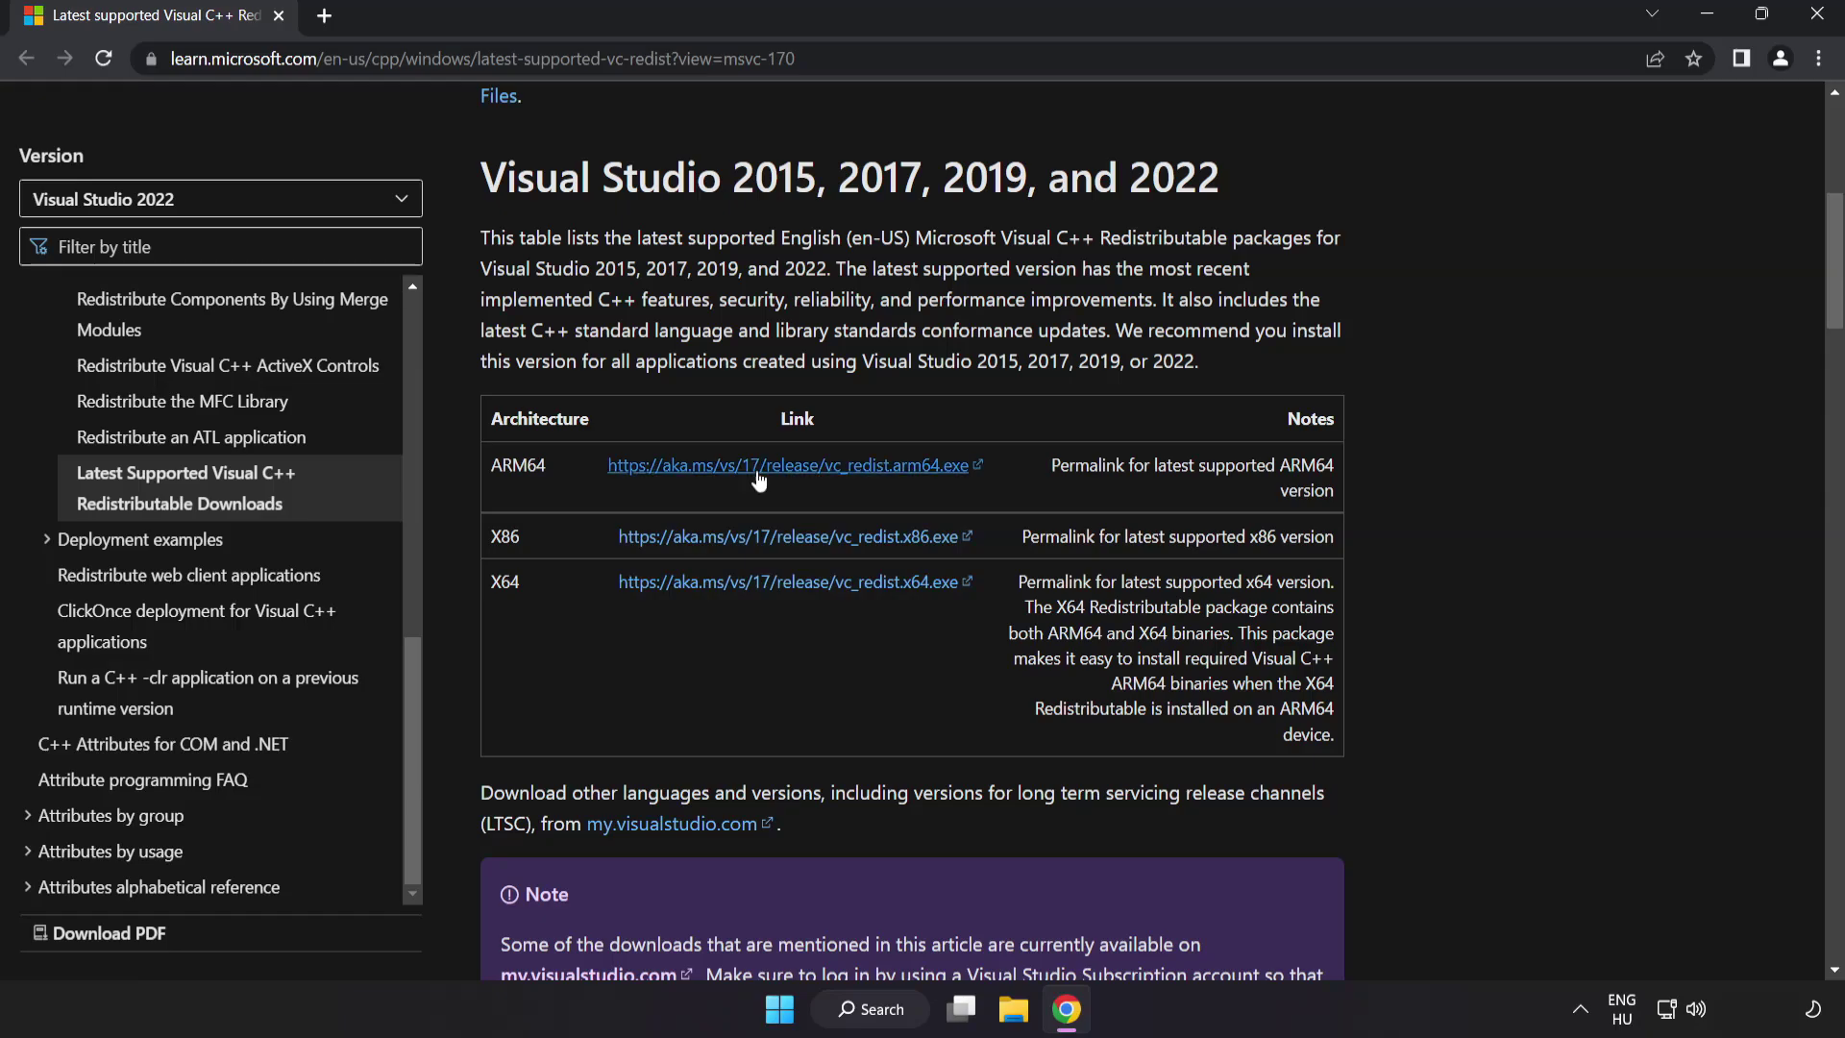
left_click(781, 543)
left_click(790, 587)
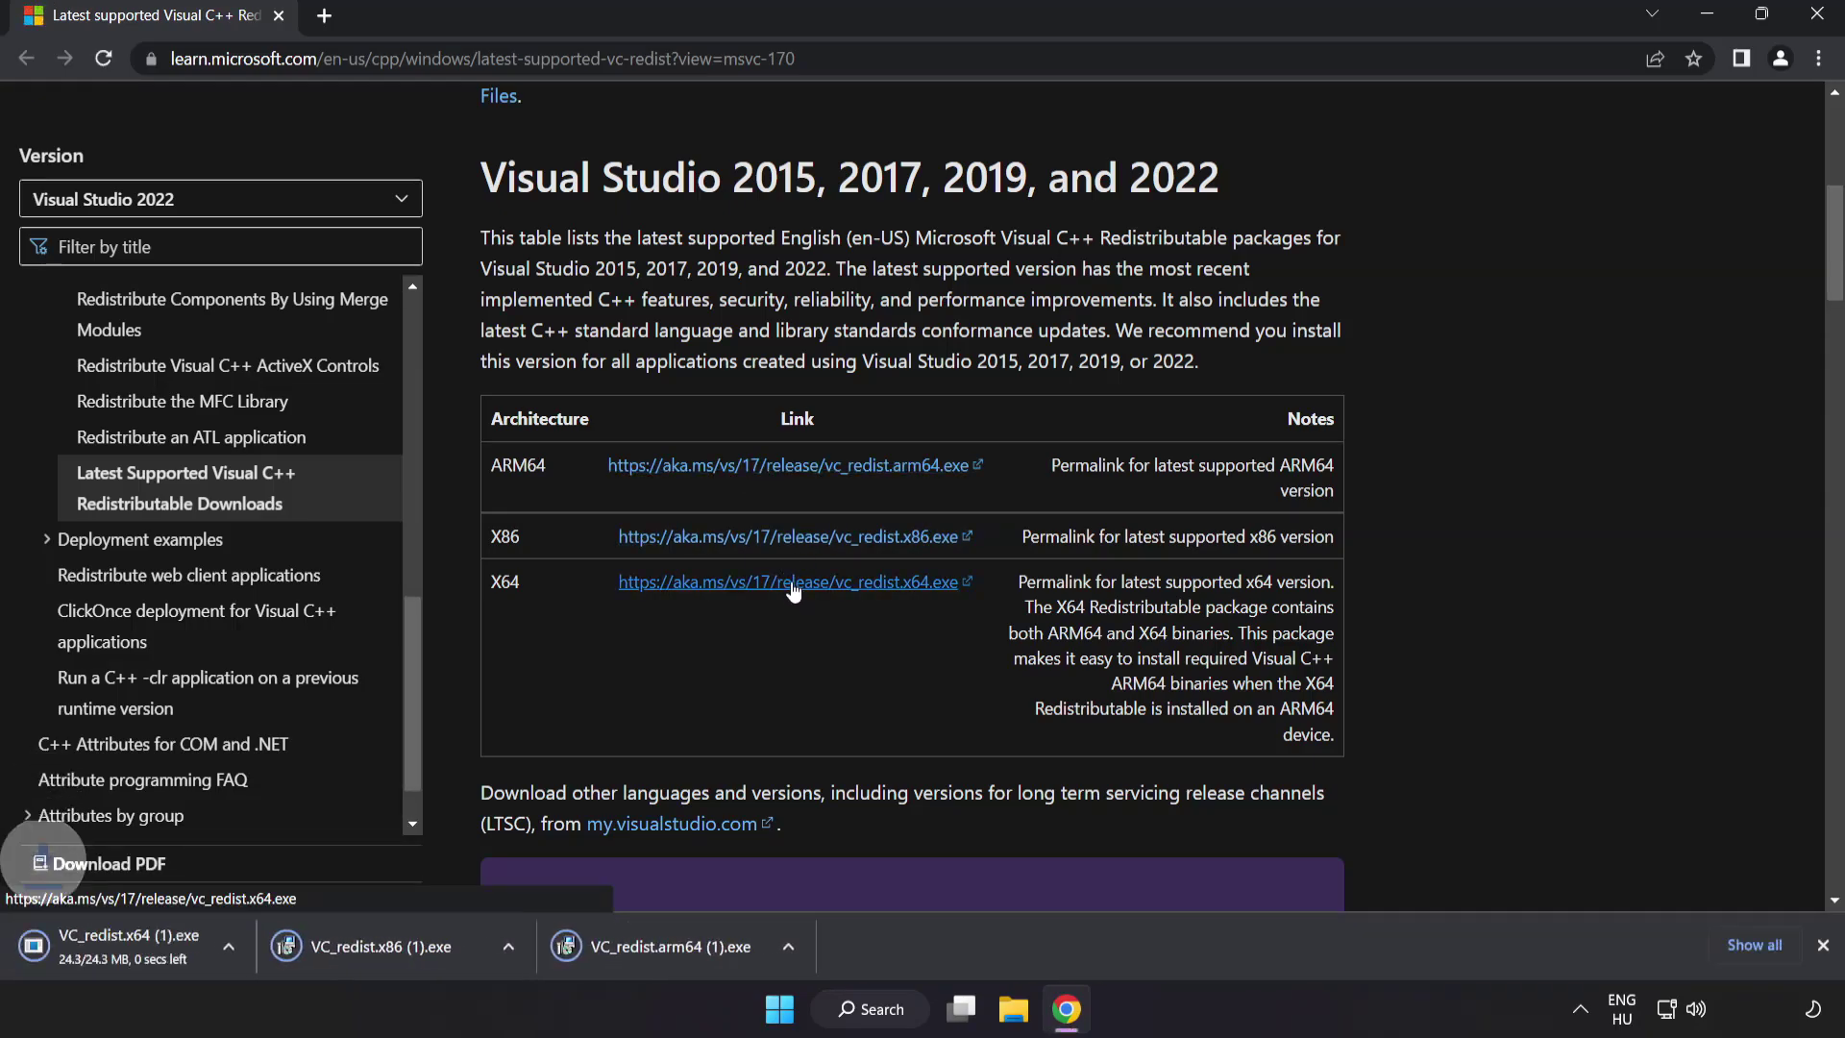
Agree to the licence terms and install the ARM64 redistributable, which fails.
left_click(695, 949)
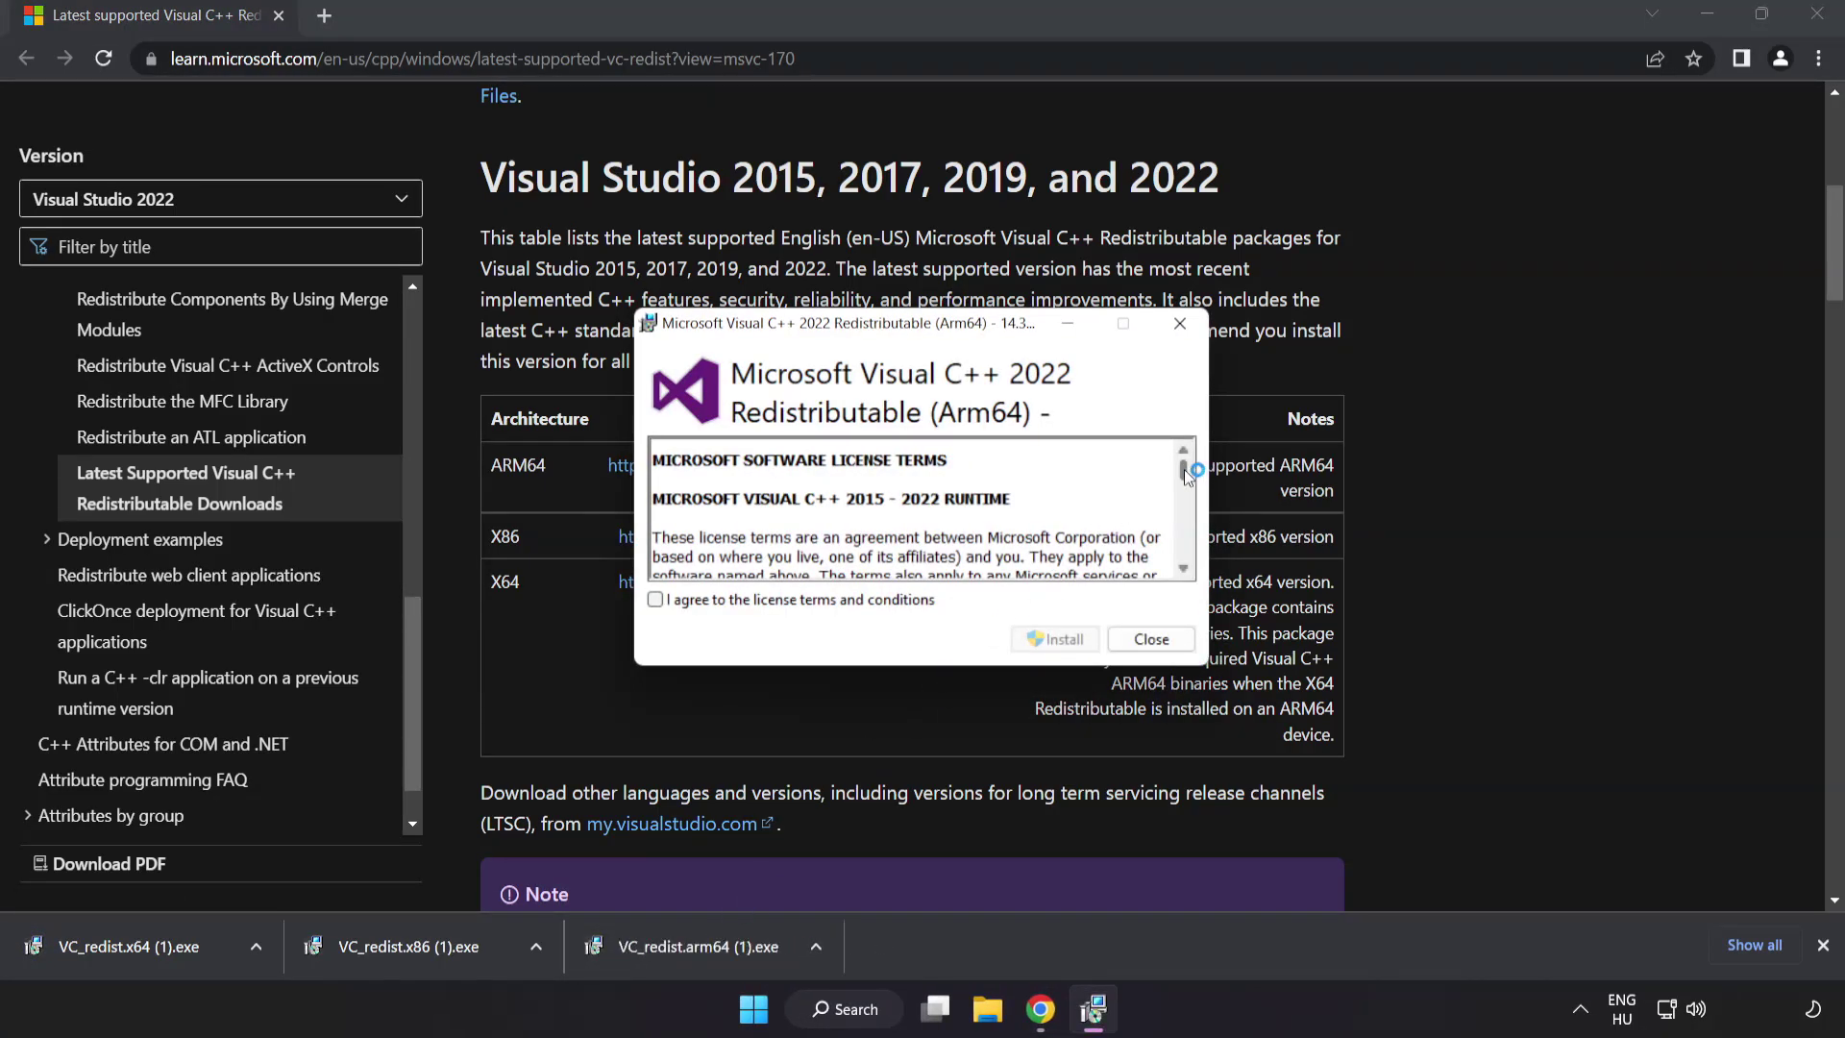
left_click_drag(1184, 469, 1190, 566)
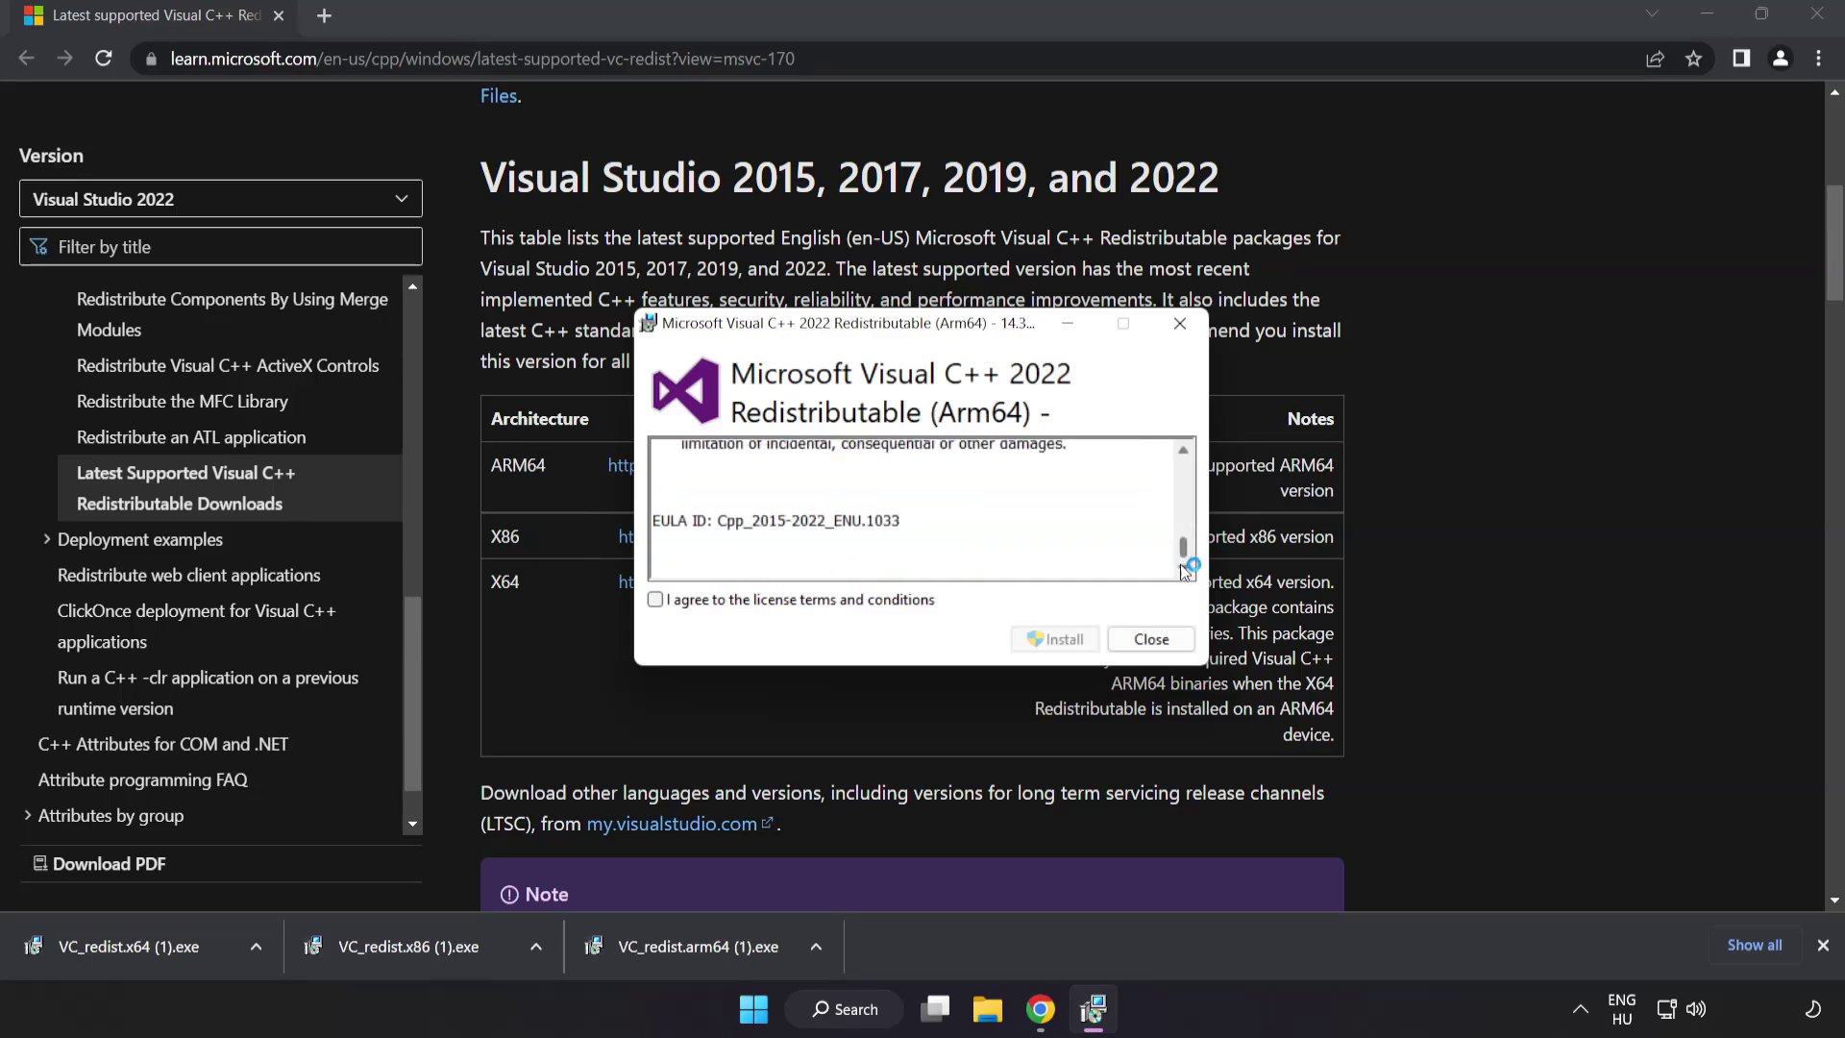
left_click(655, 600)
left_click(1051, 654)
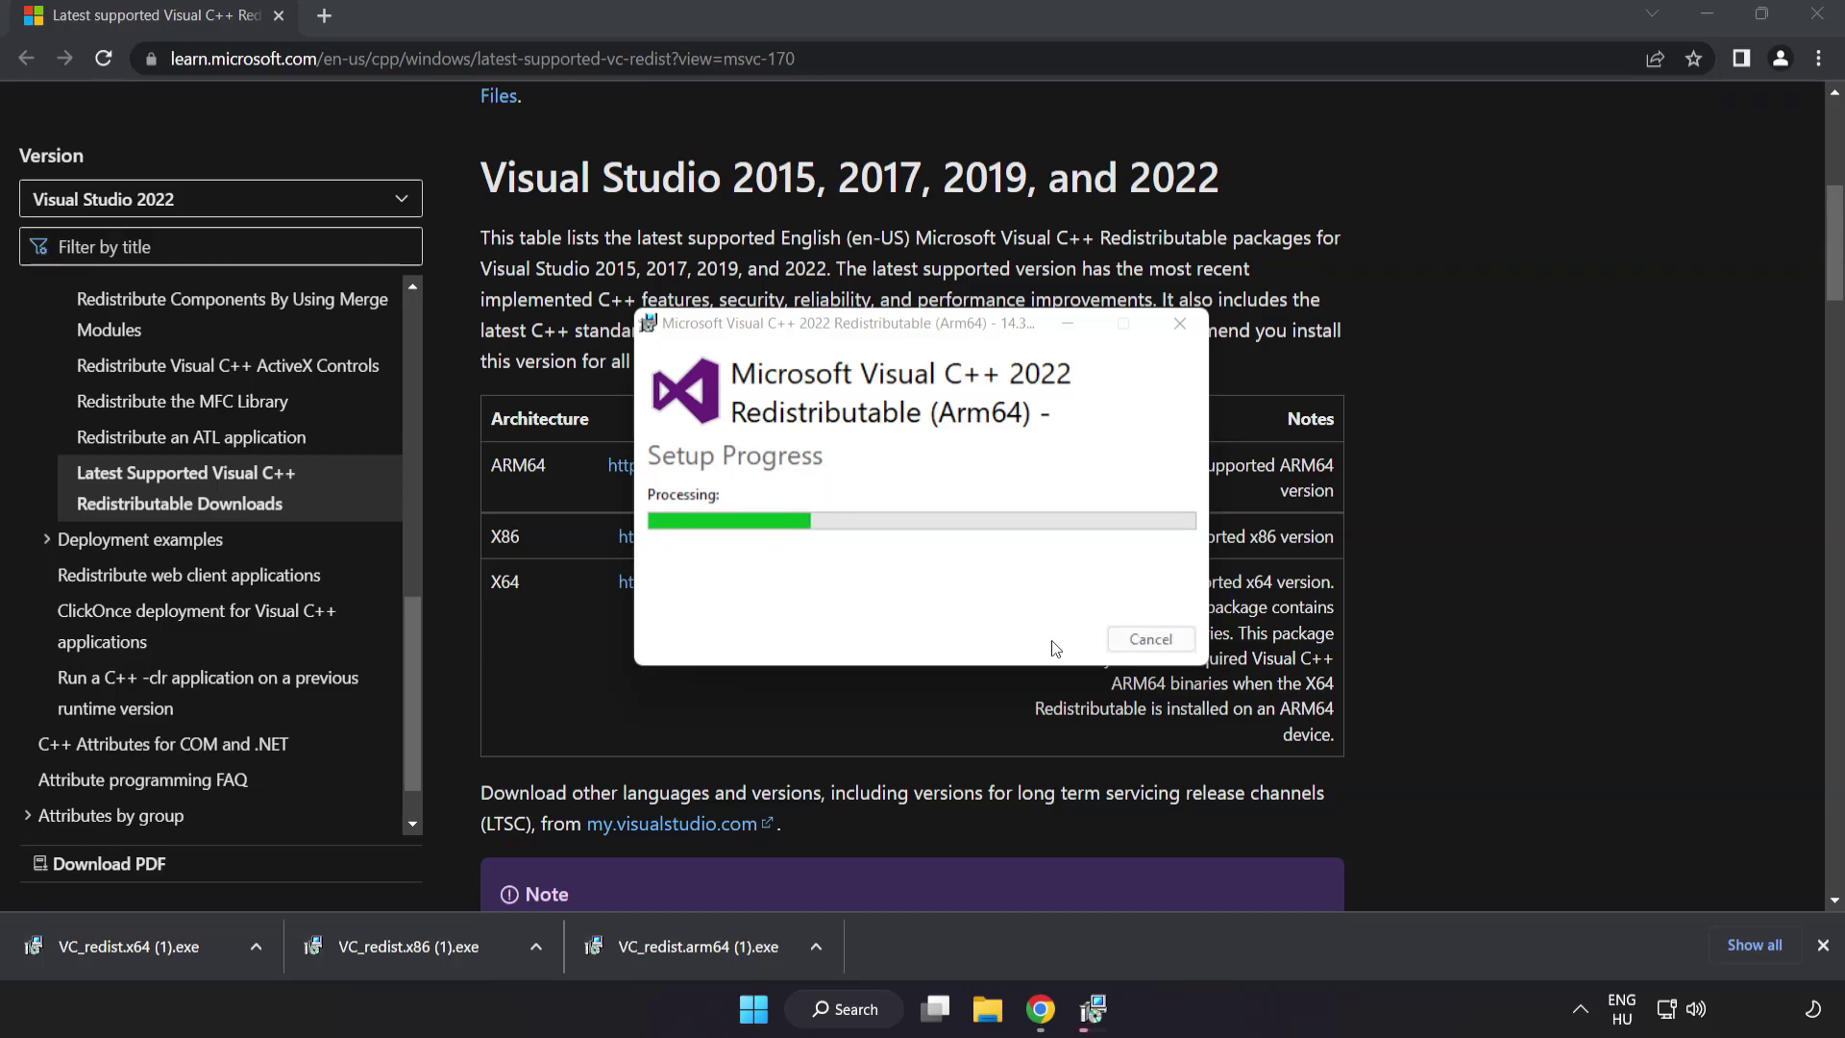
left_click(1151, 639)
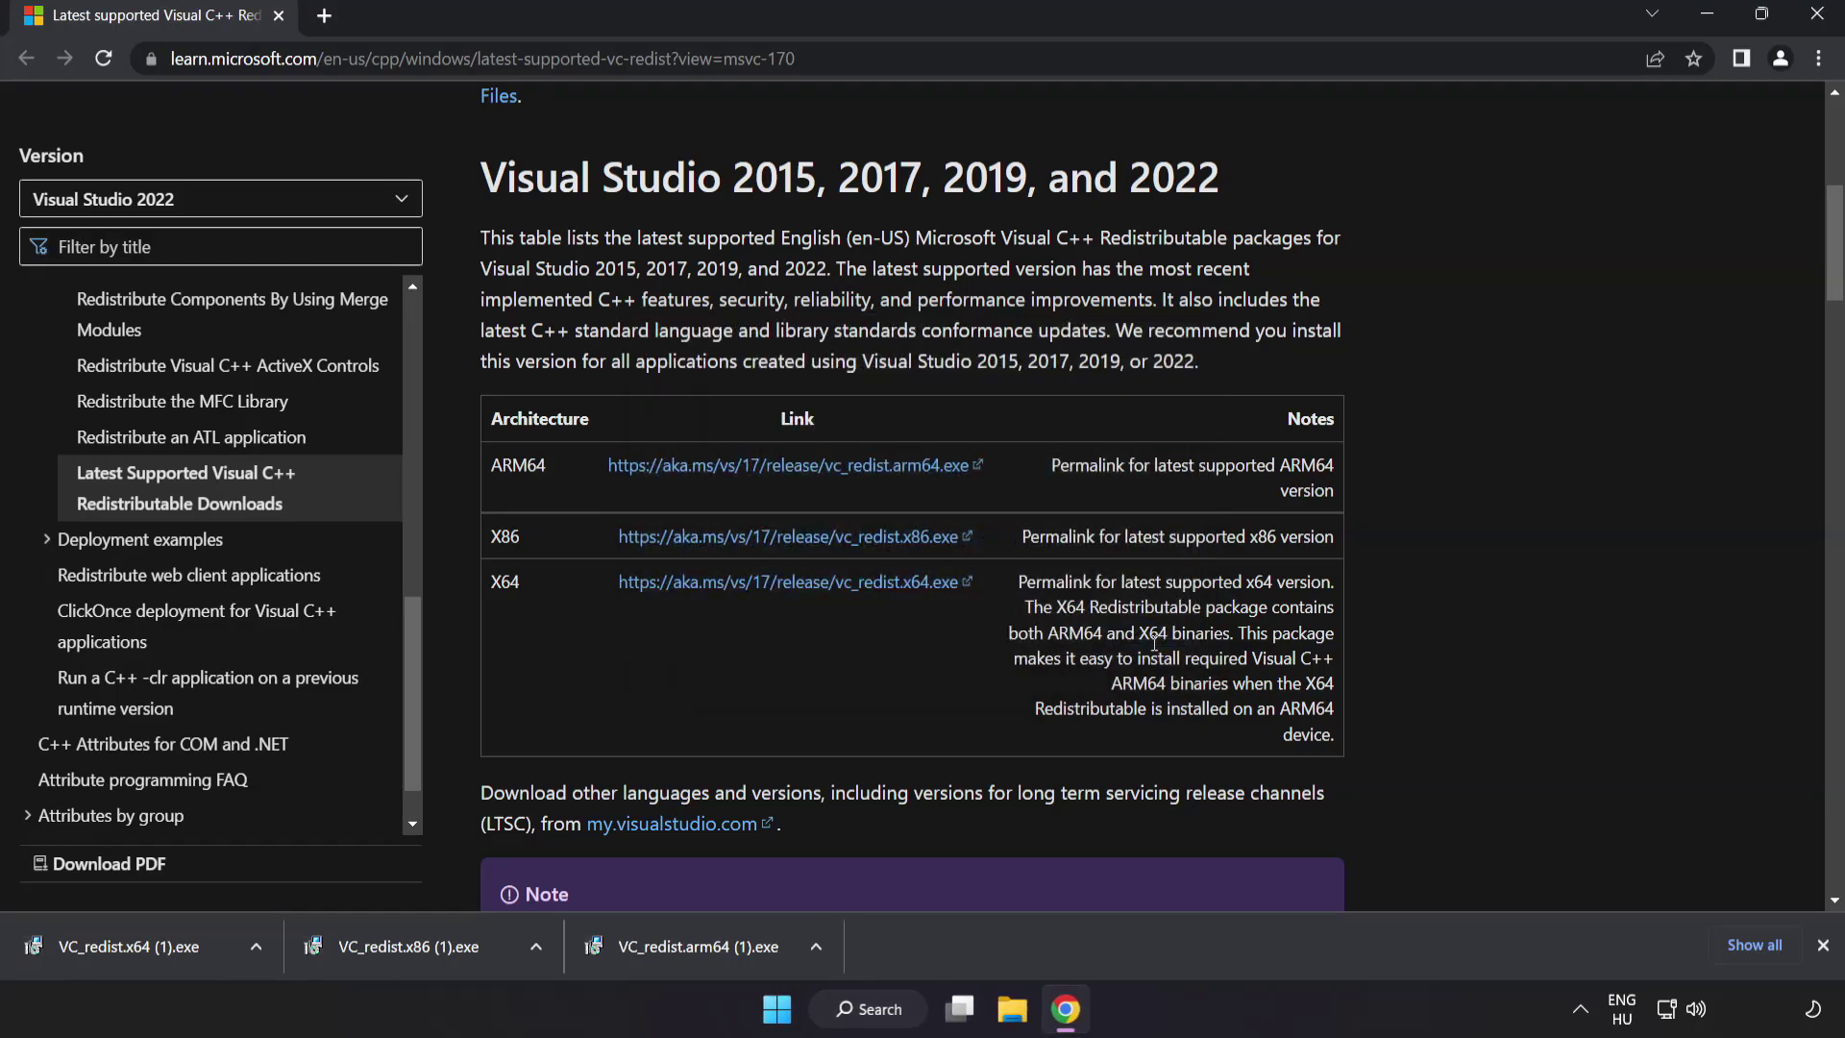
Run the x86 installer, which succeeds, and the x64 installer, which fails; then close Chrome.
left_click(415, 948)
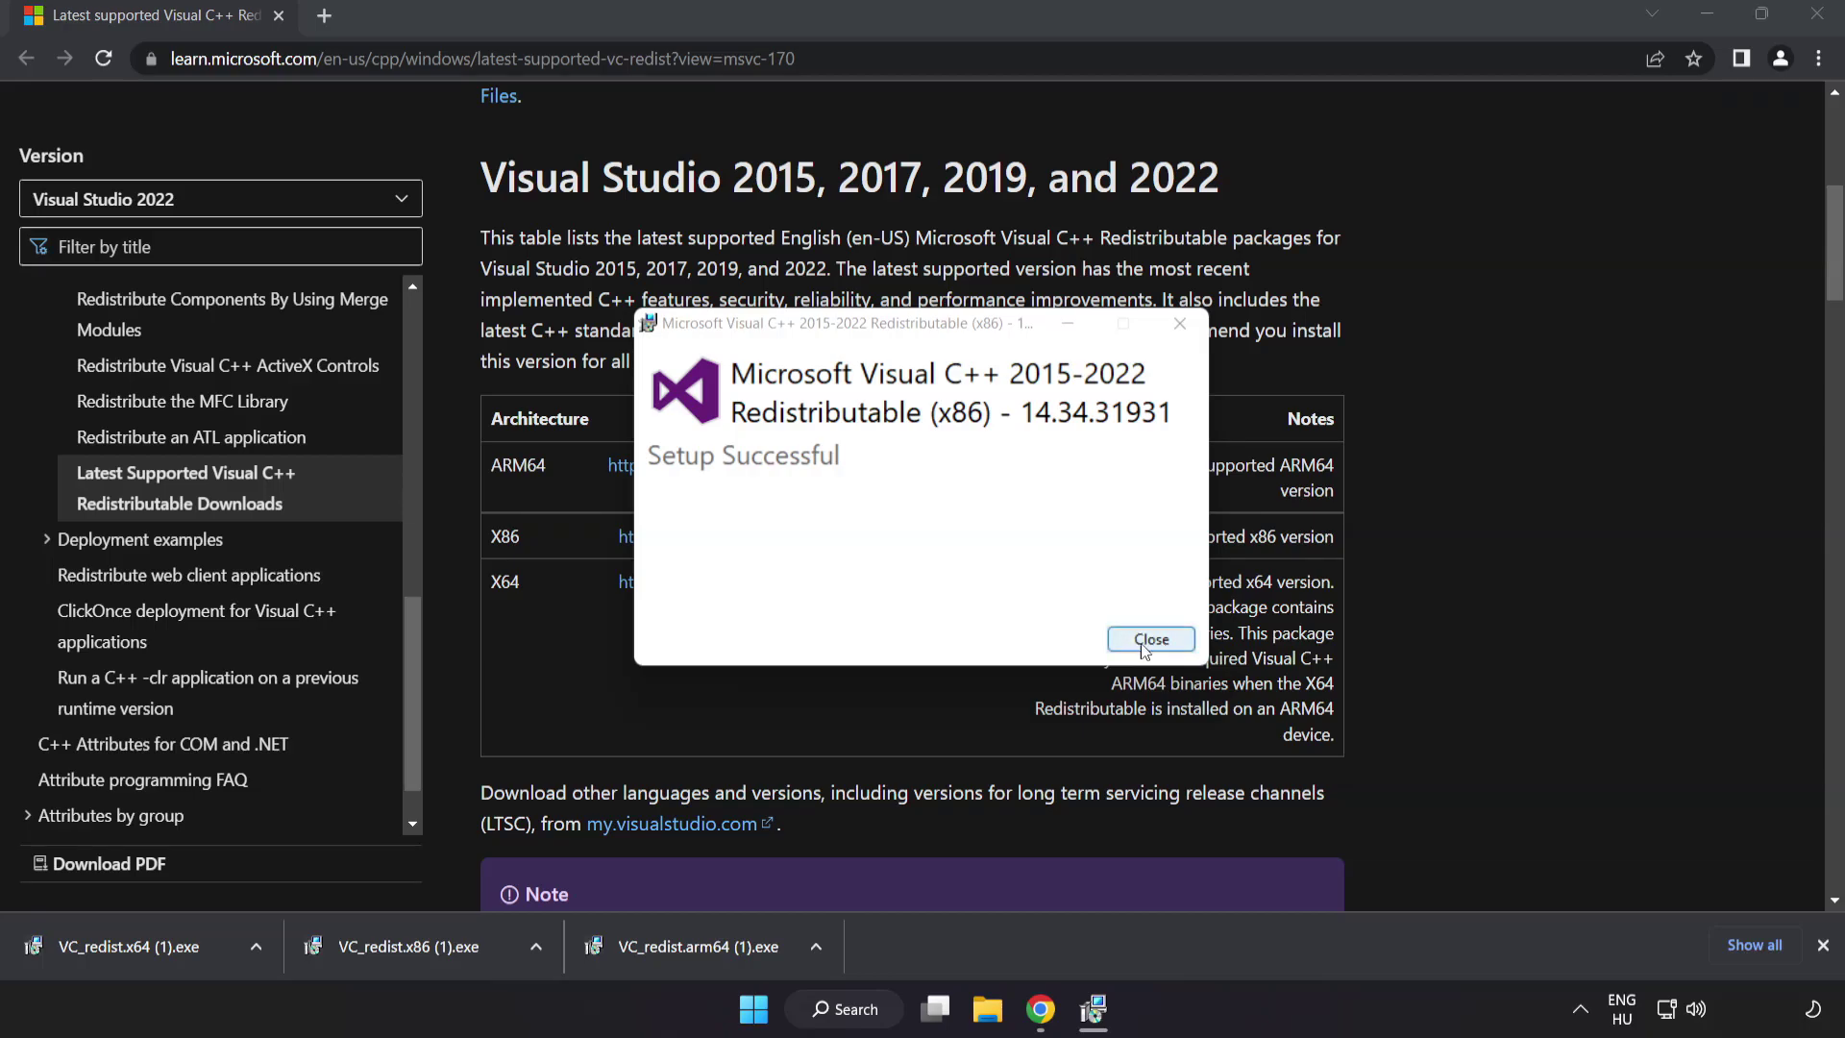
left_click(1151, 639)
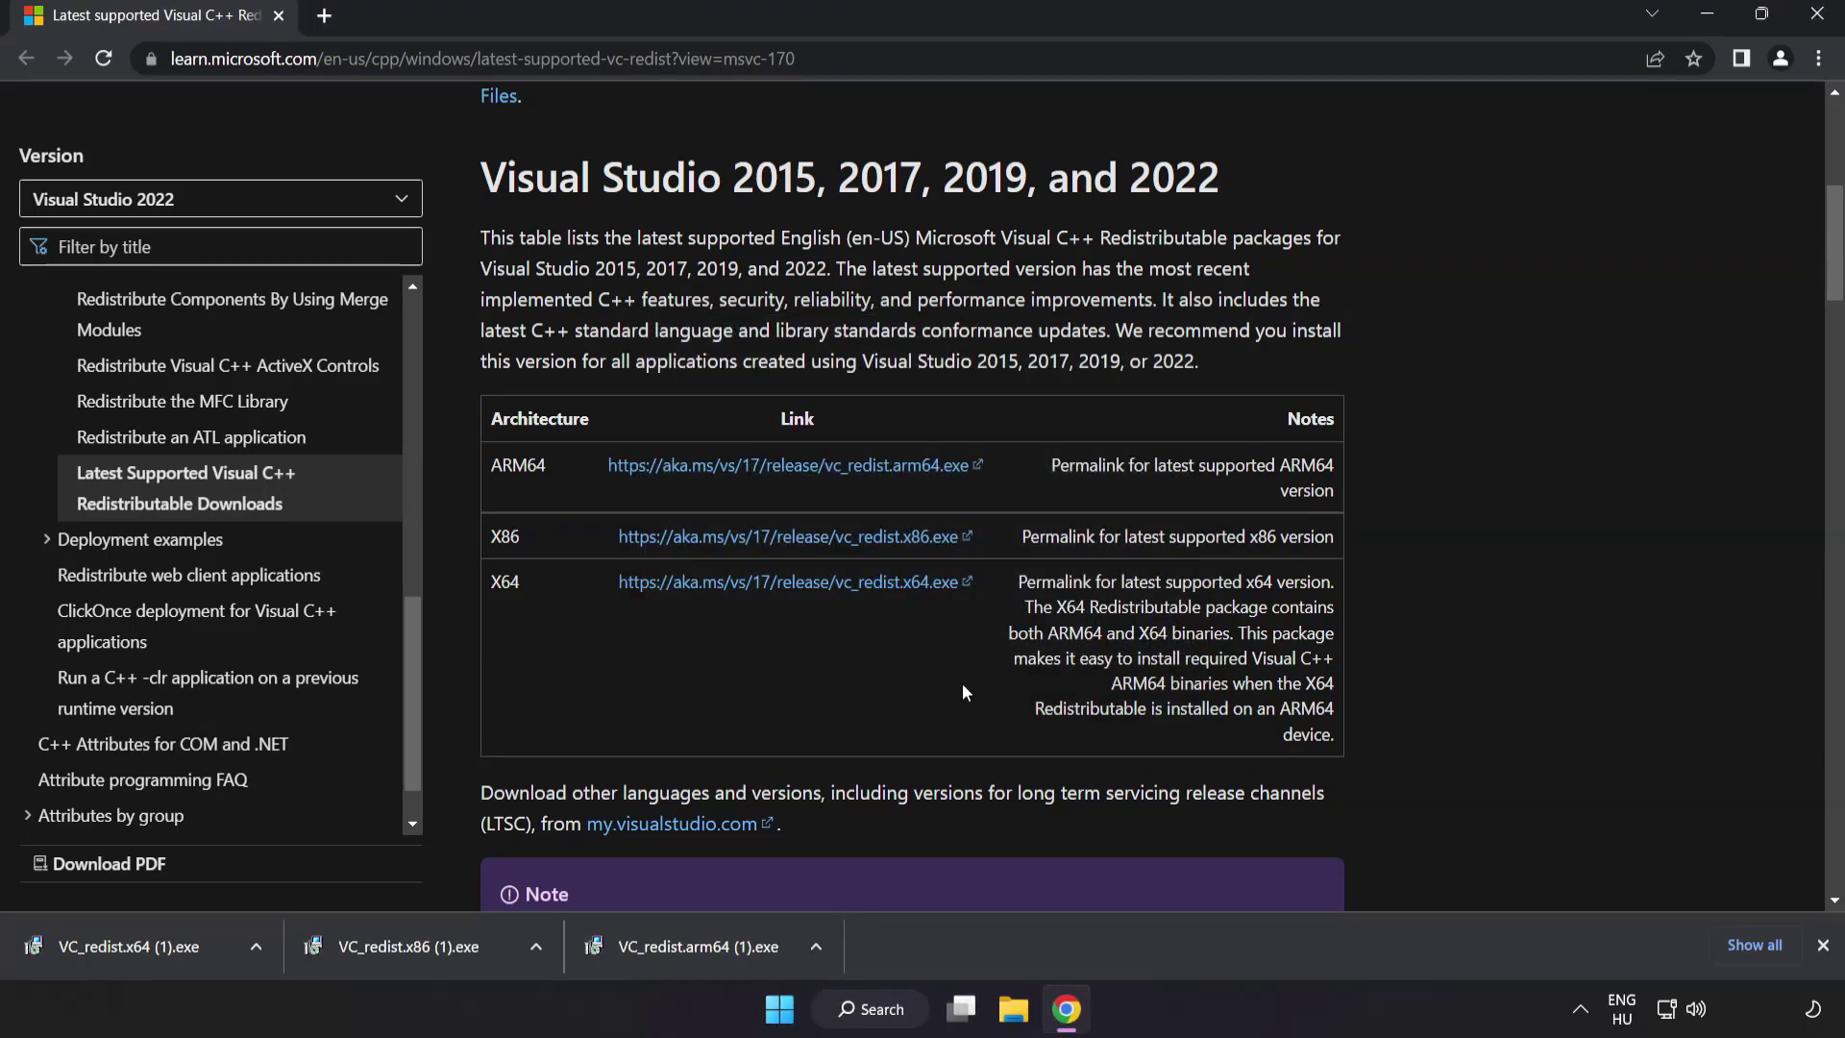
left_click(165, 942)
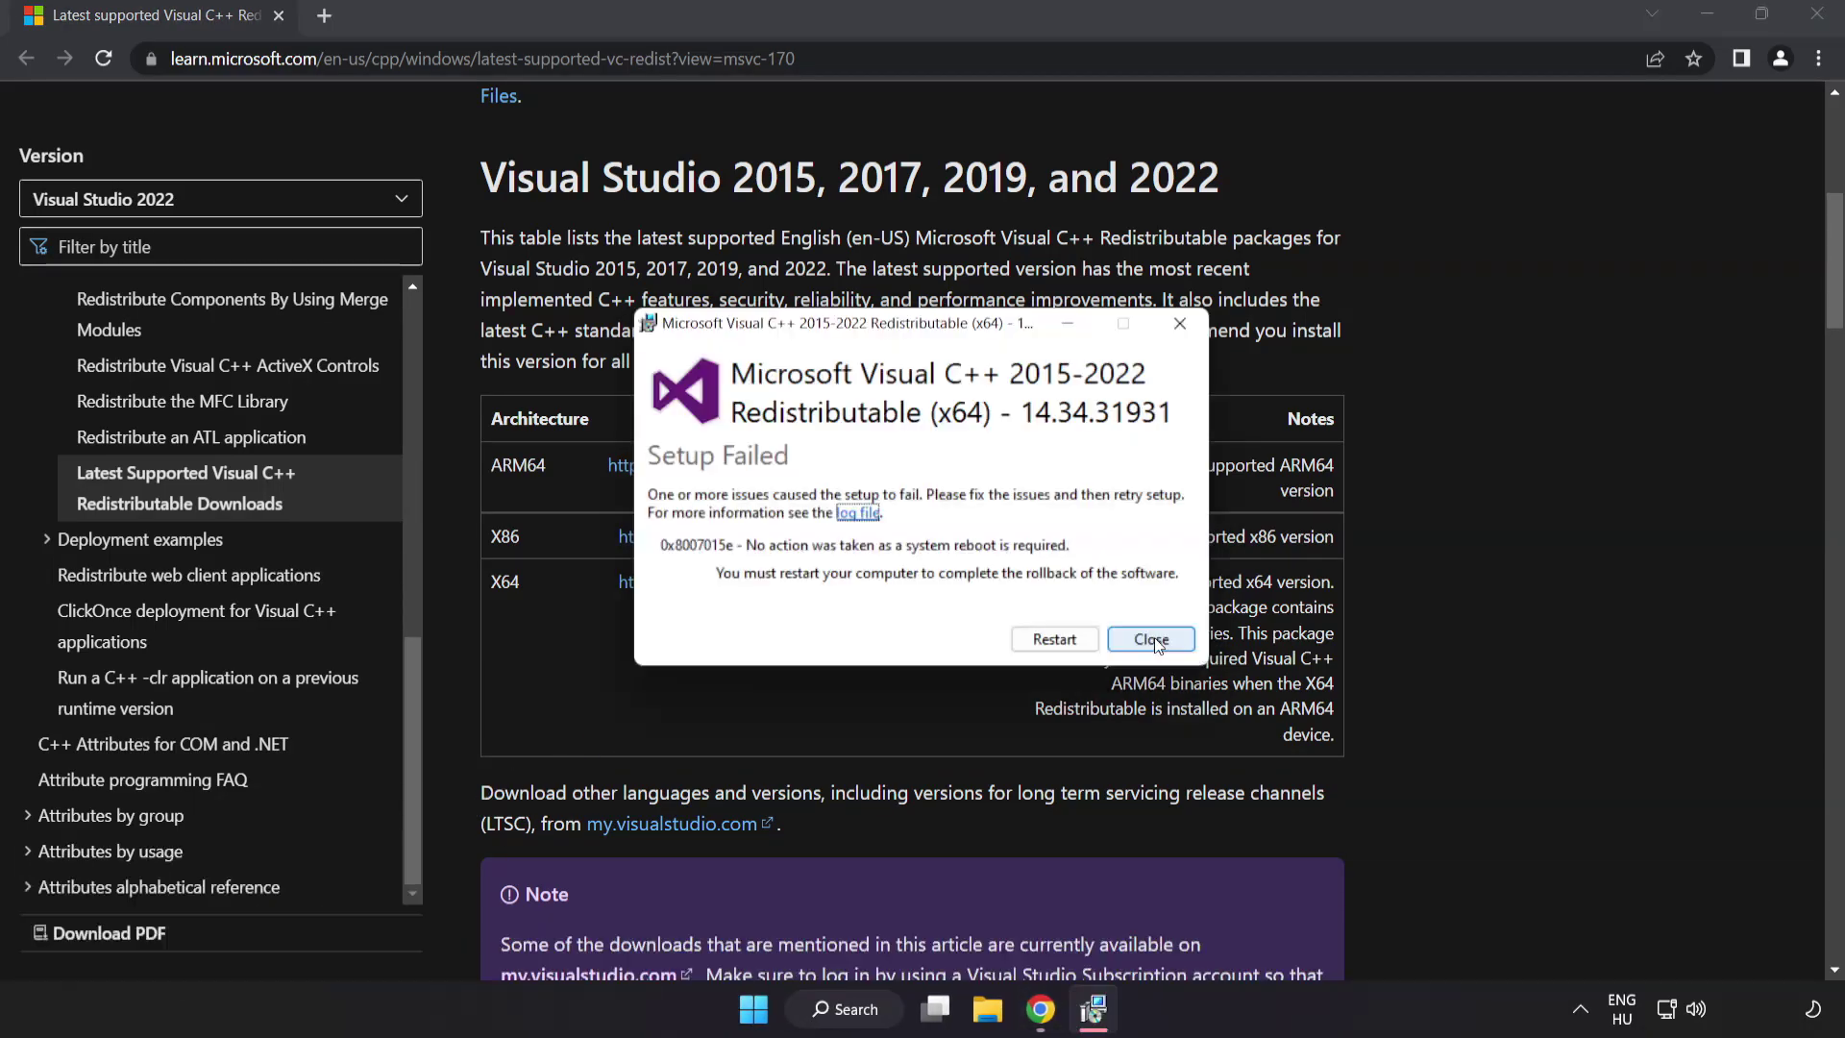
left_click(1156, 642)
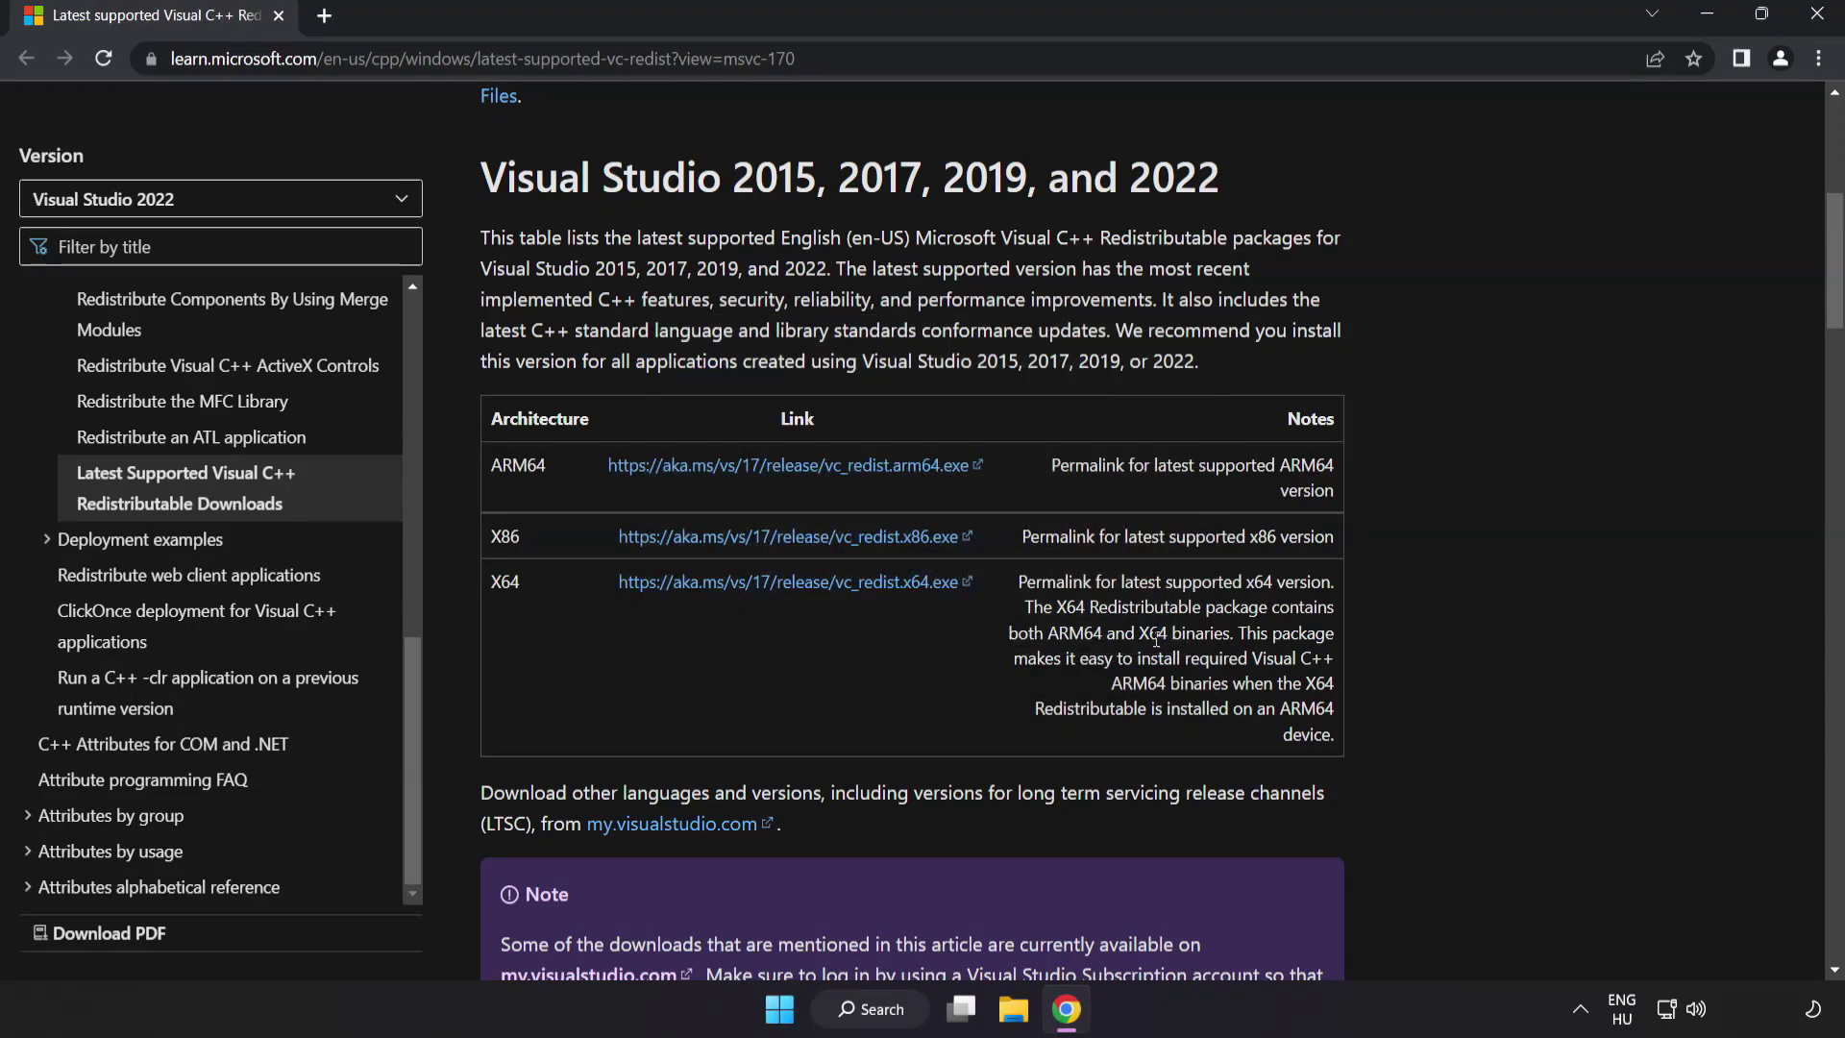
left_click(1814, 21)
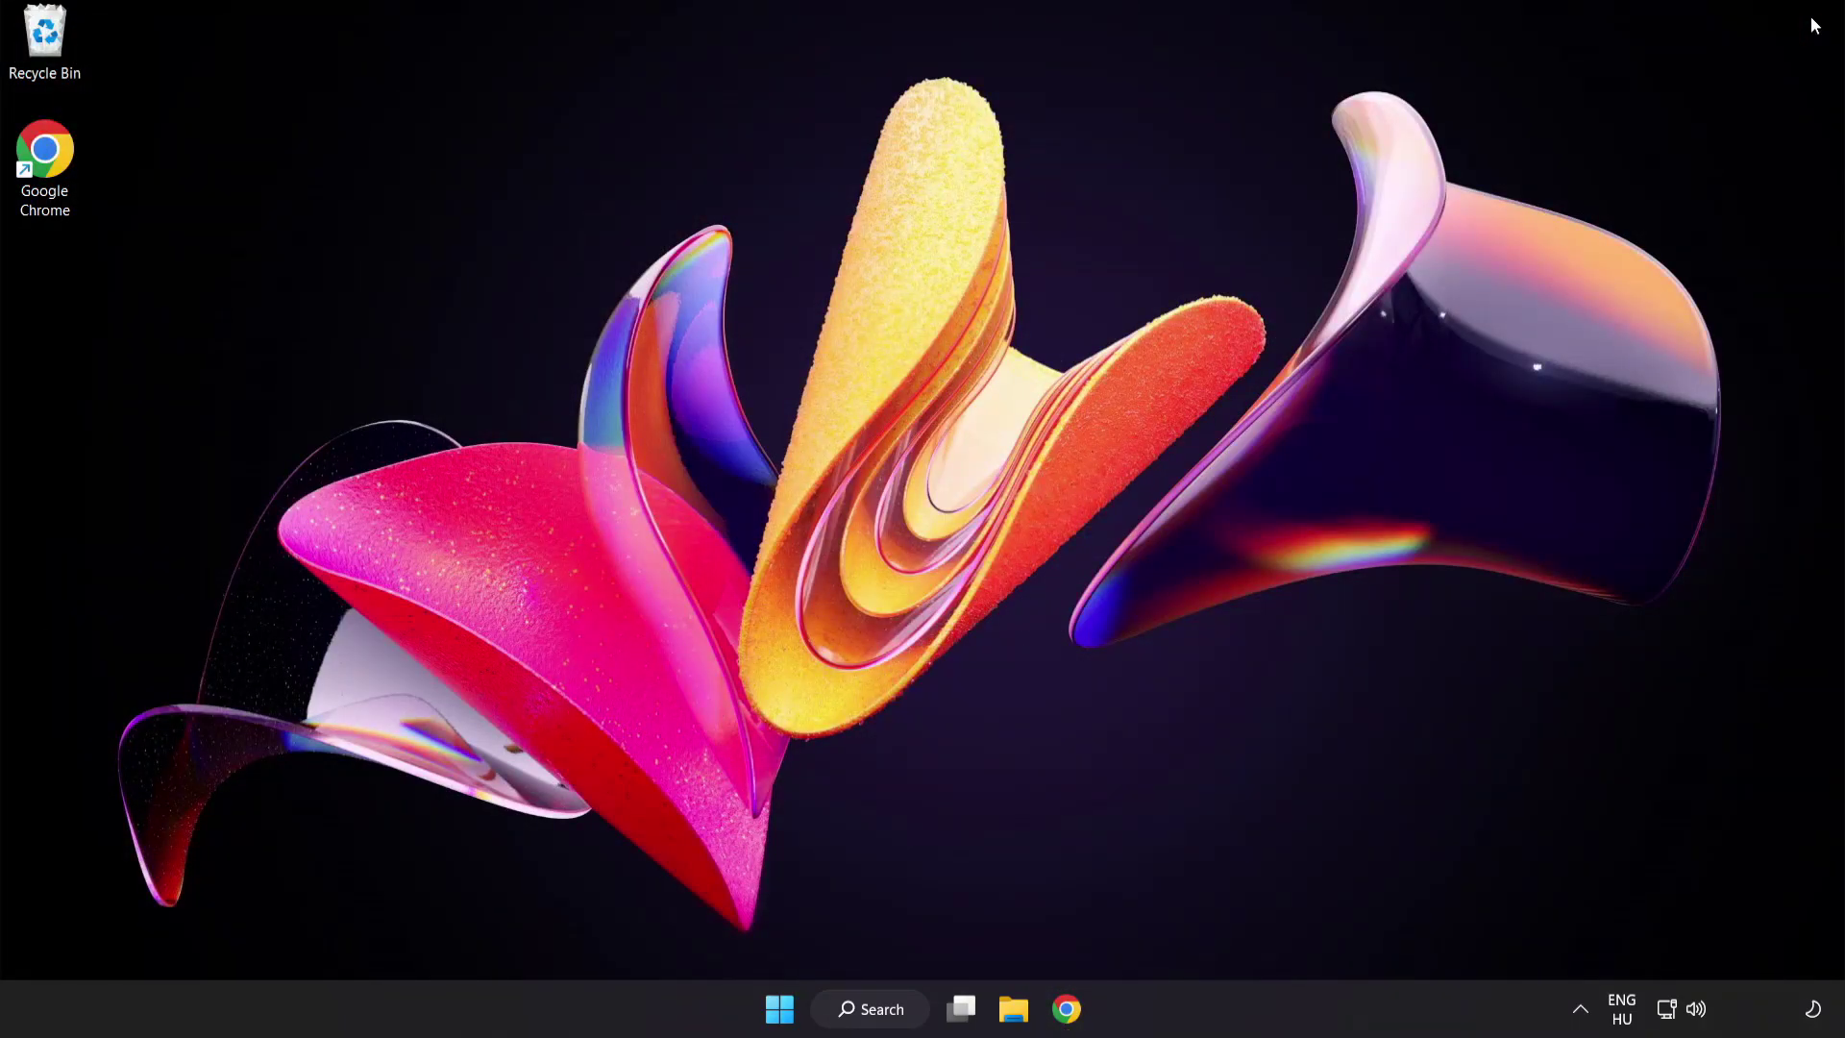
Search for cmd and launch Command Prompt with Run as administrator.
left_click(873, 1017)
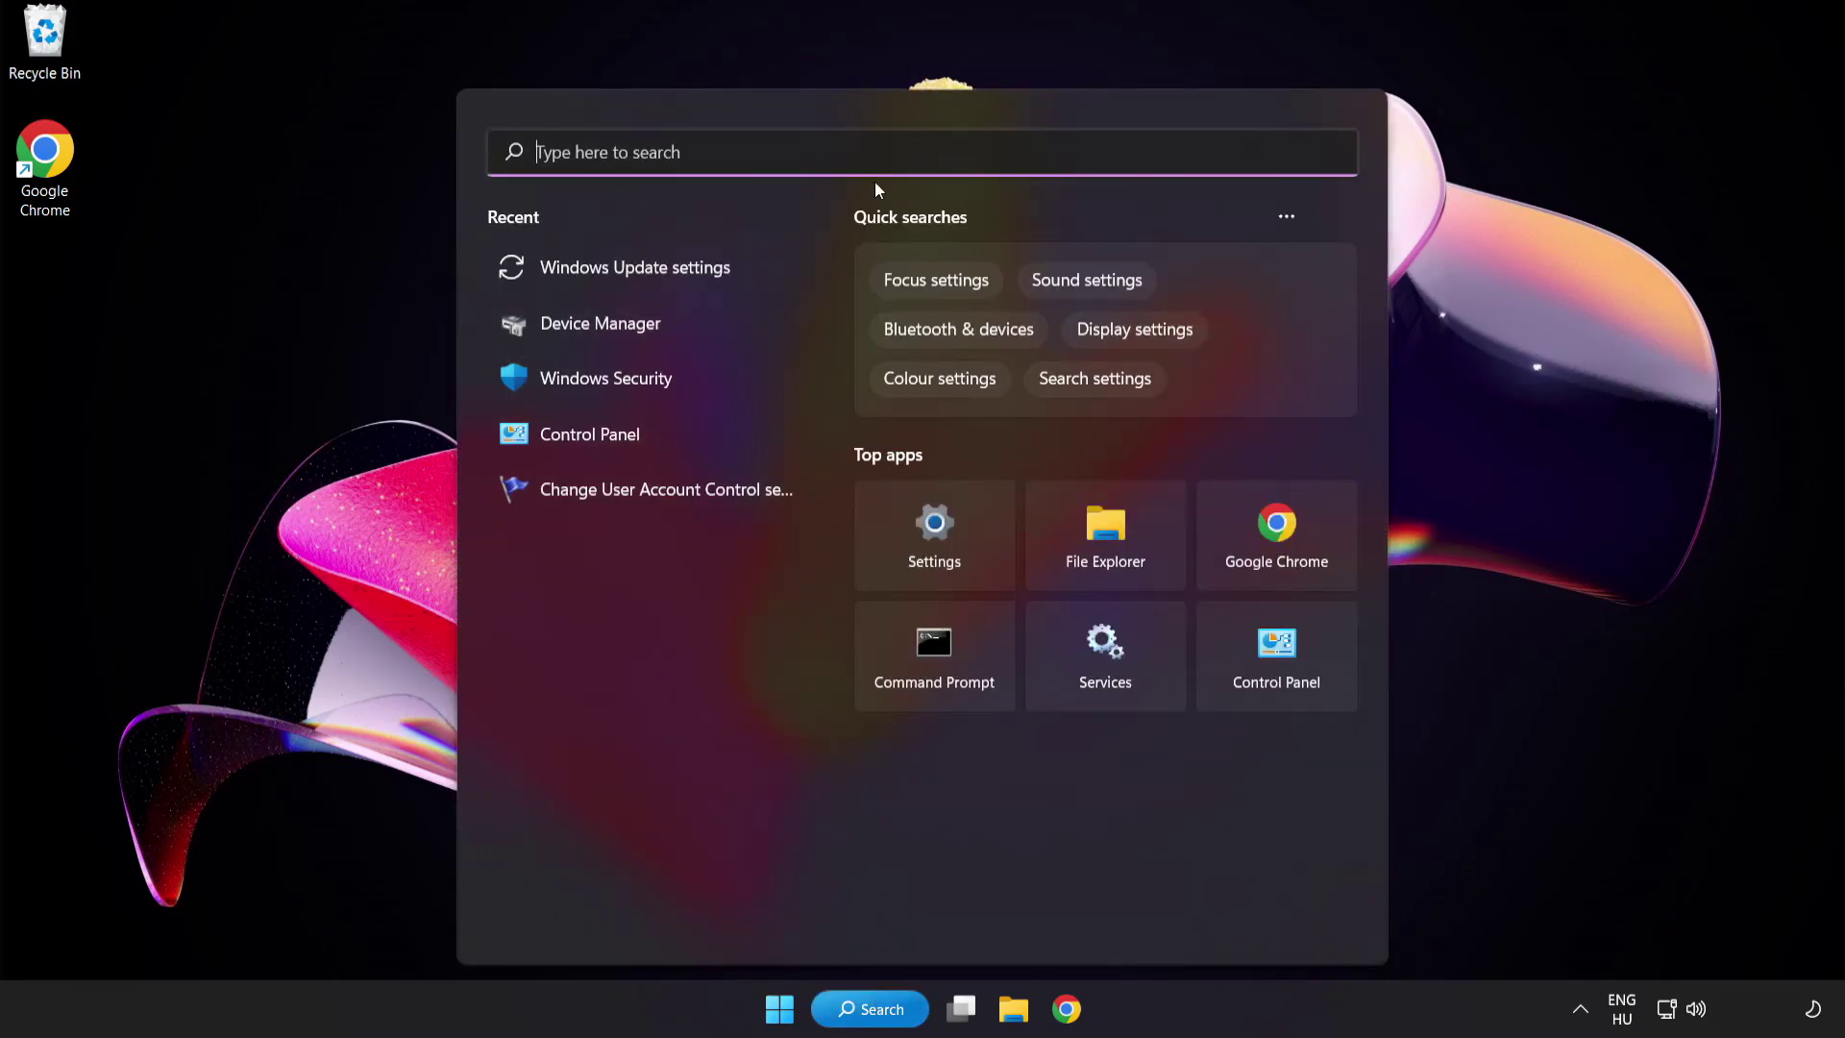
type("cmd")
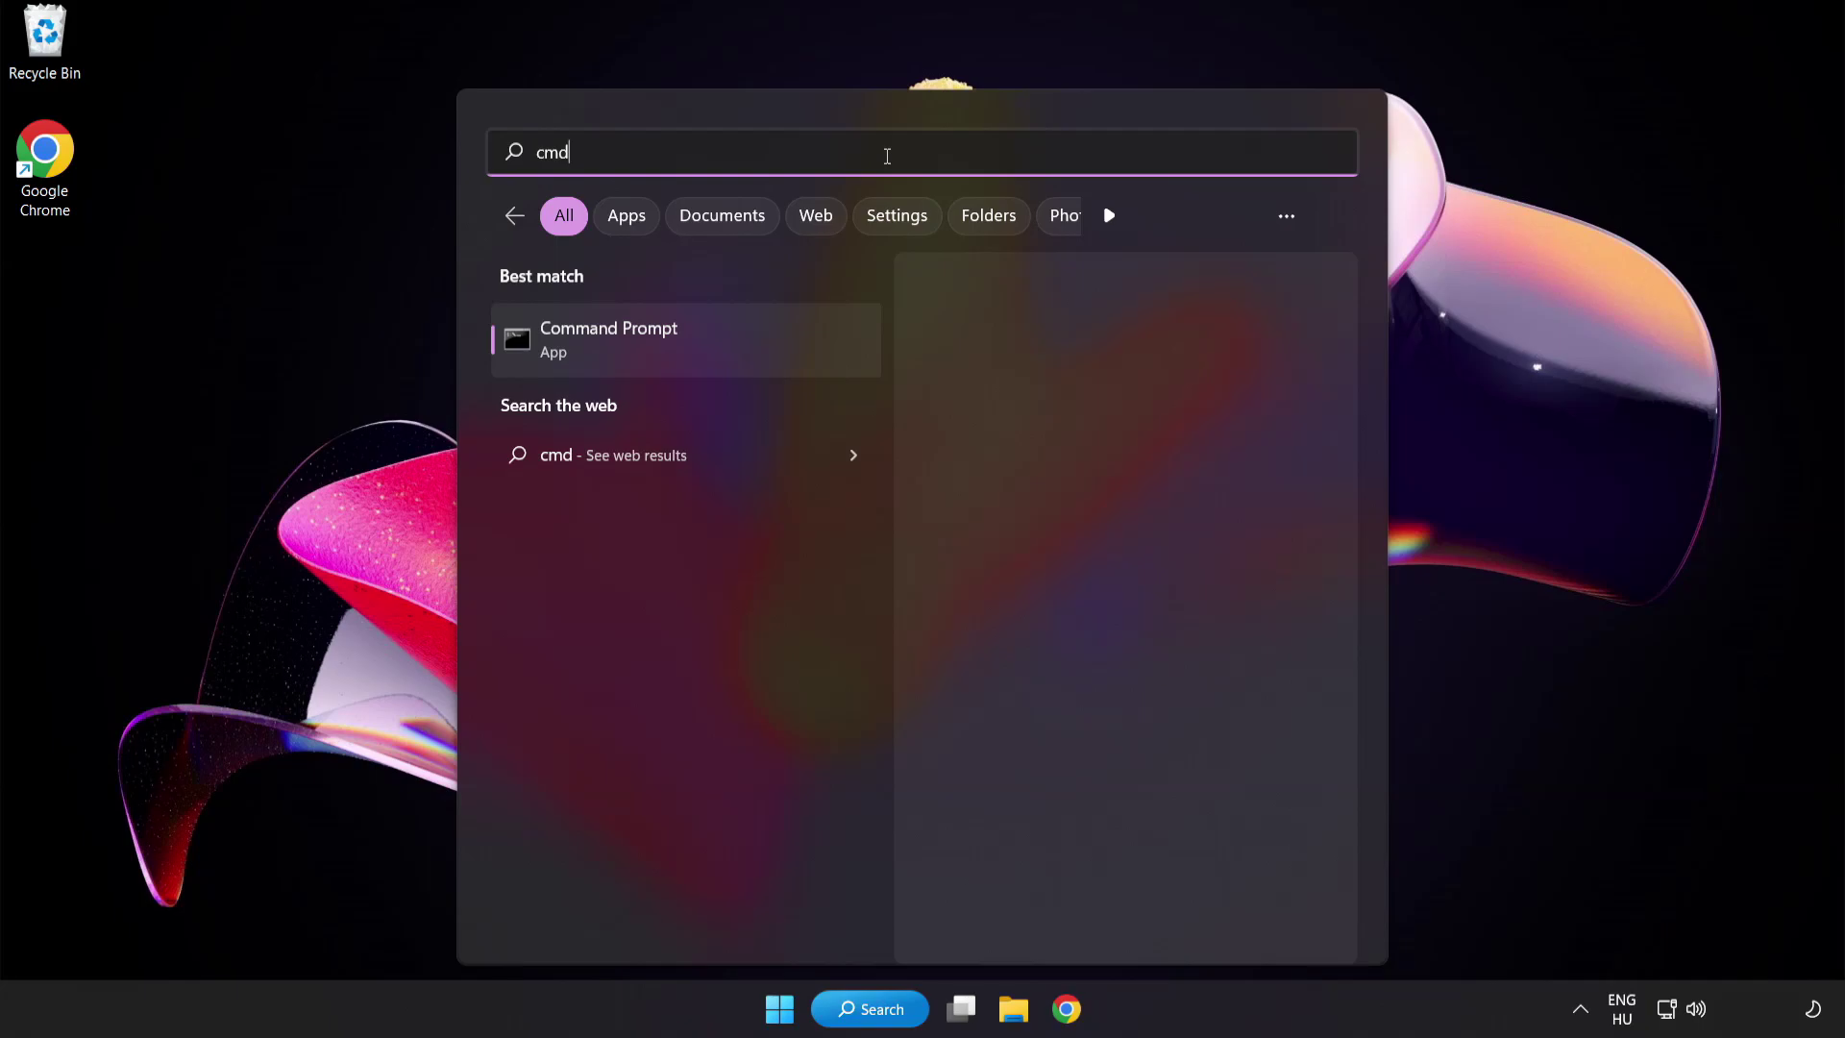
right_click(692, 356)
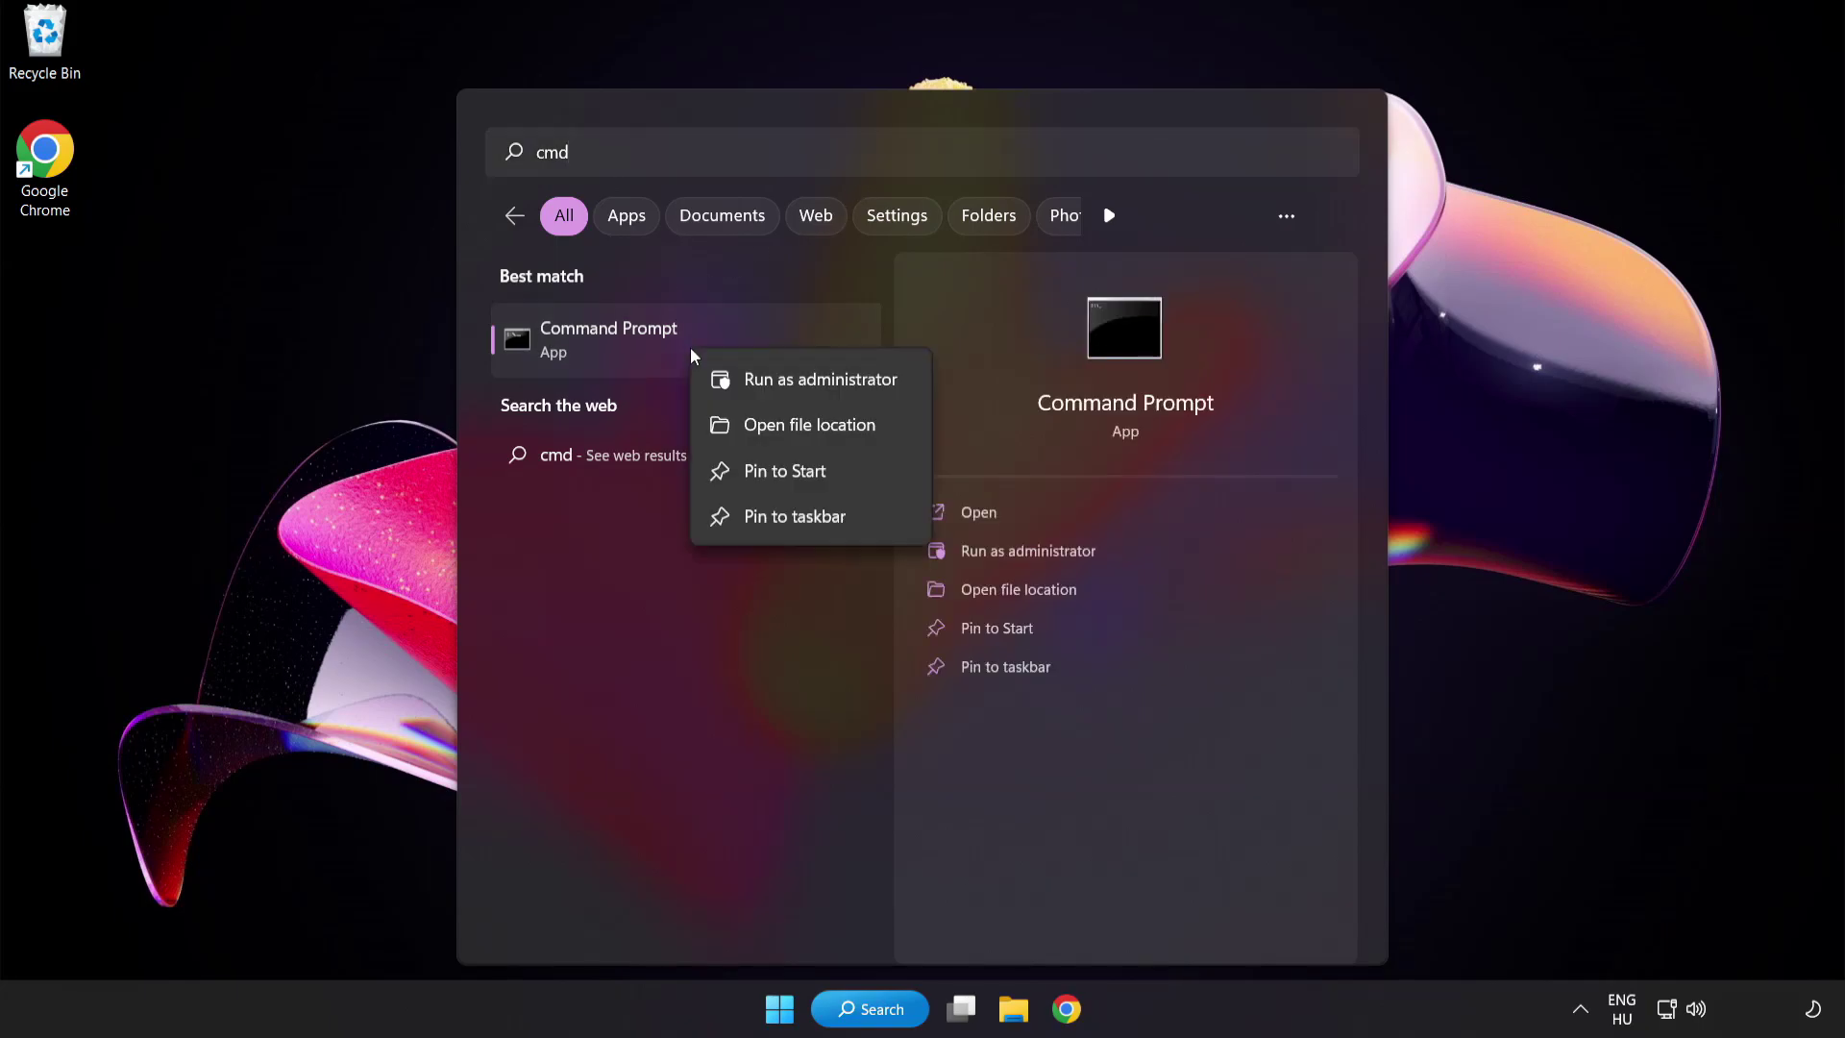
left_click(776, 384)
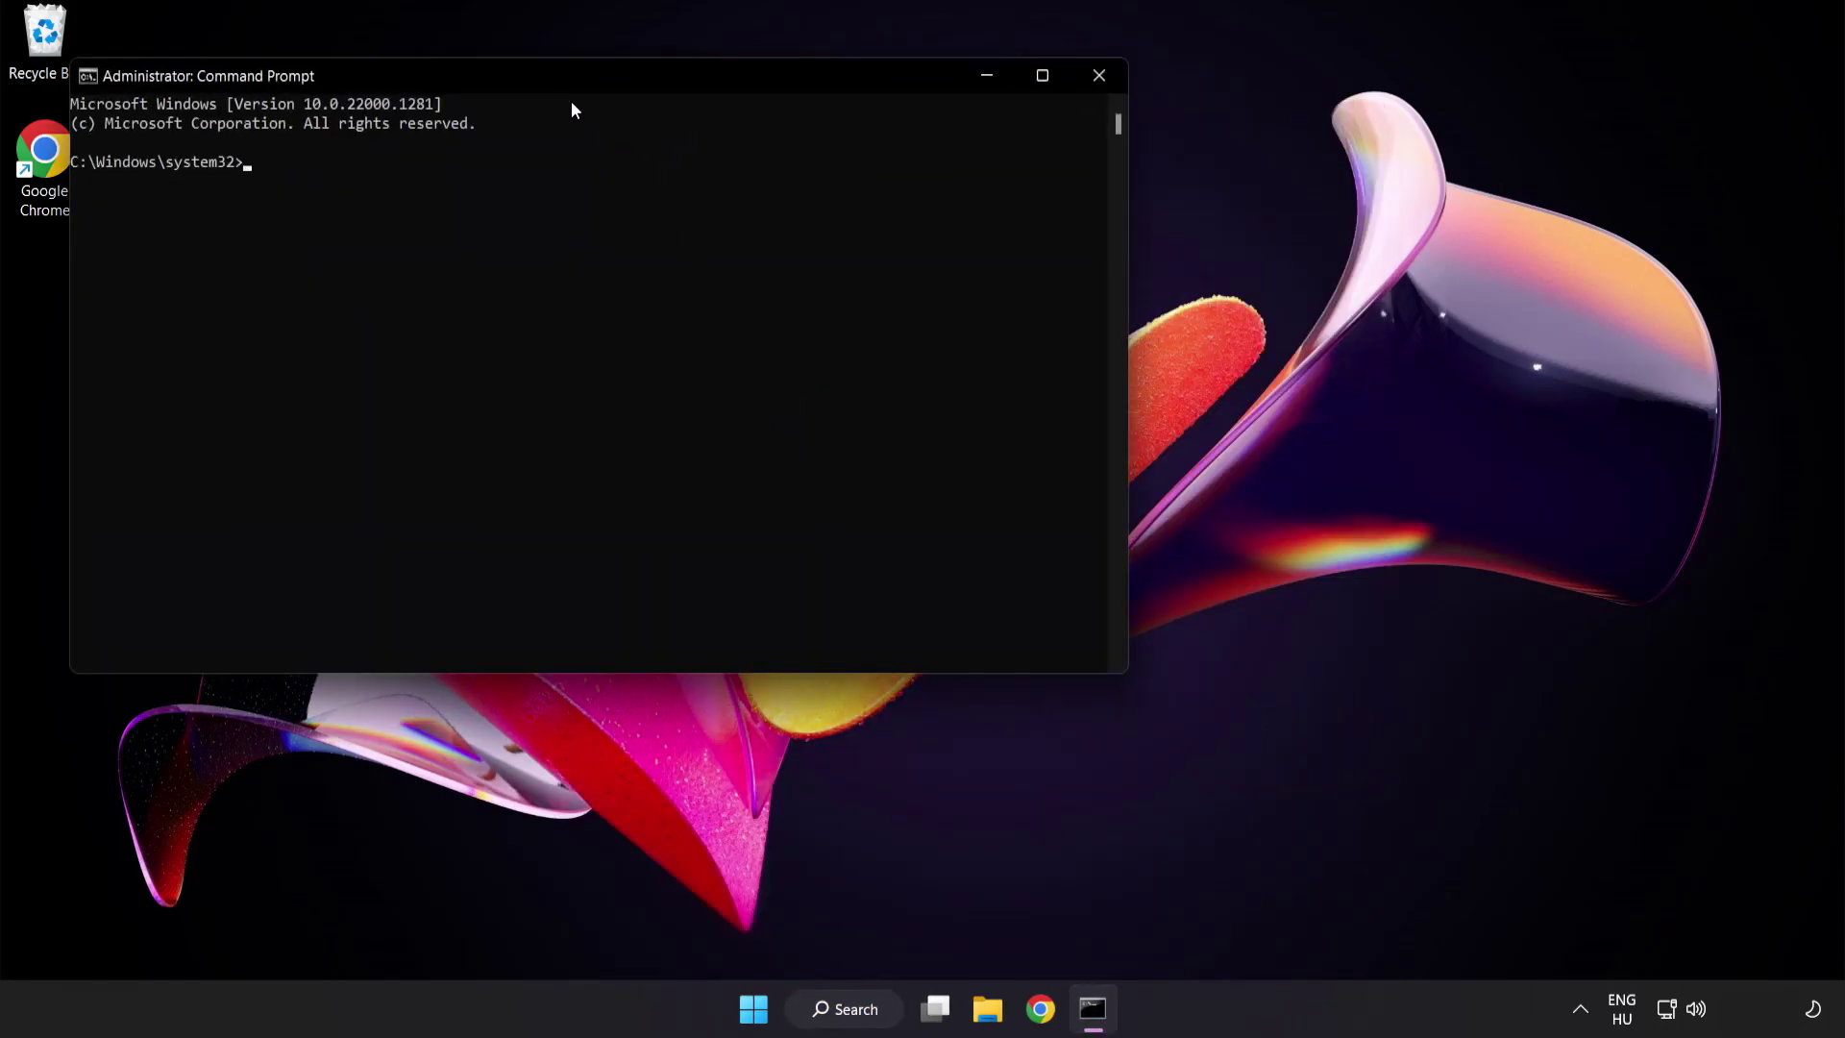
Run sfc /scannow in the elevated Command Prompt.
left_click_drag(524, 76, 802, 180)
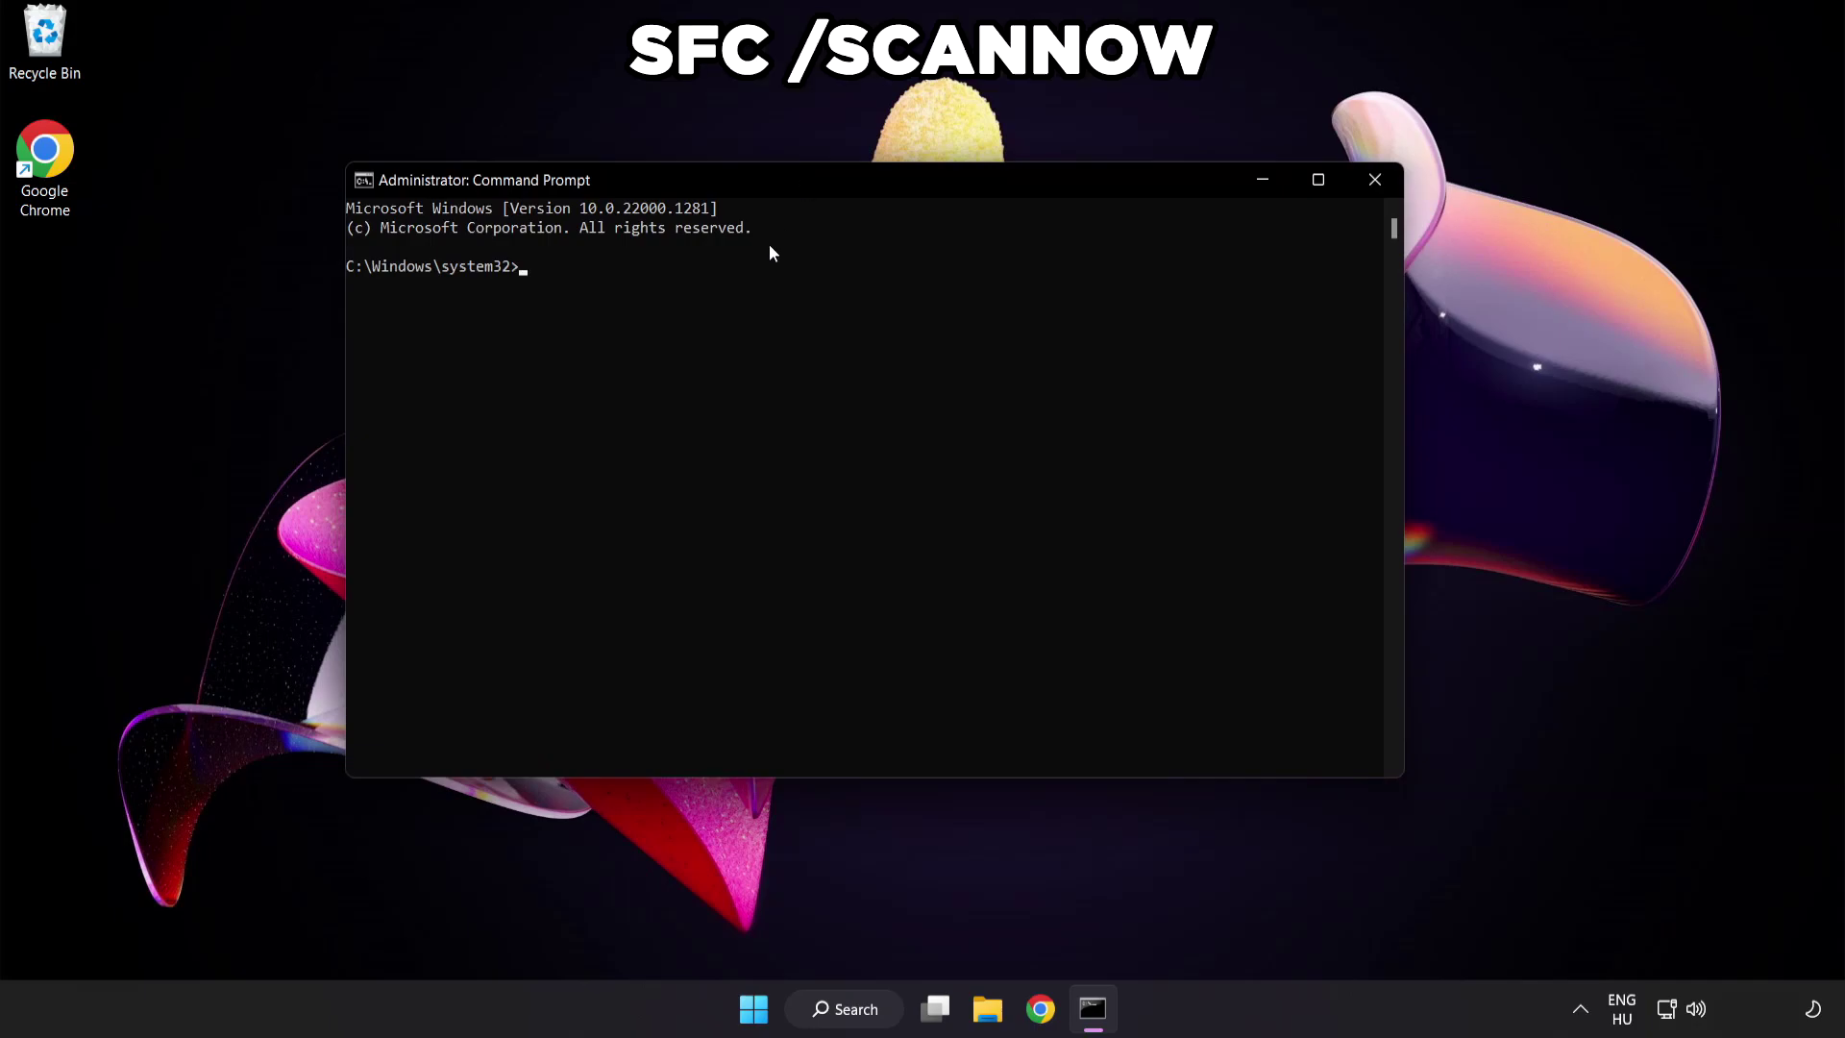
type("sfc /scannow")
key("Return")
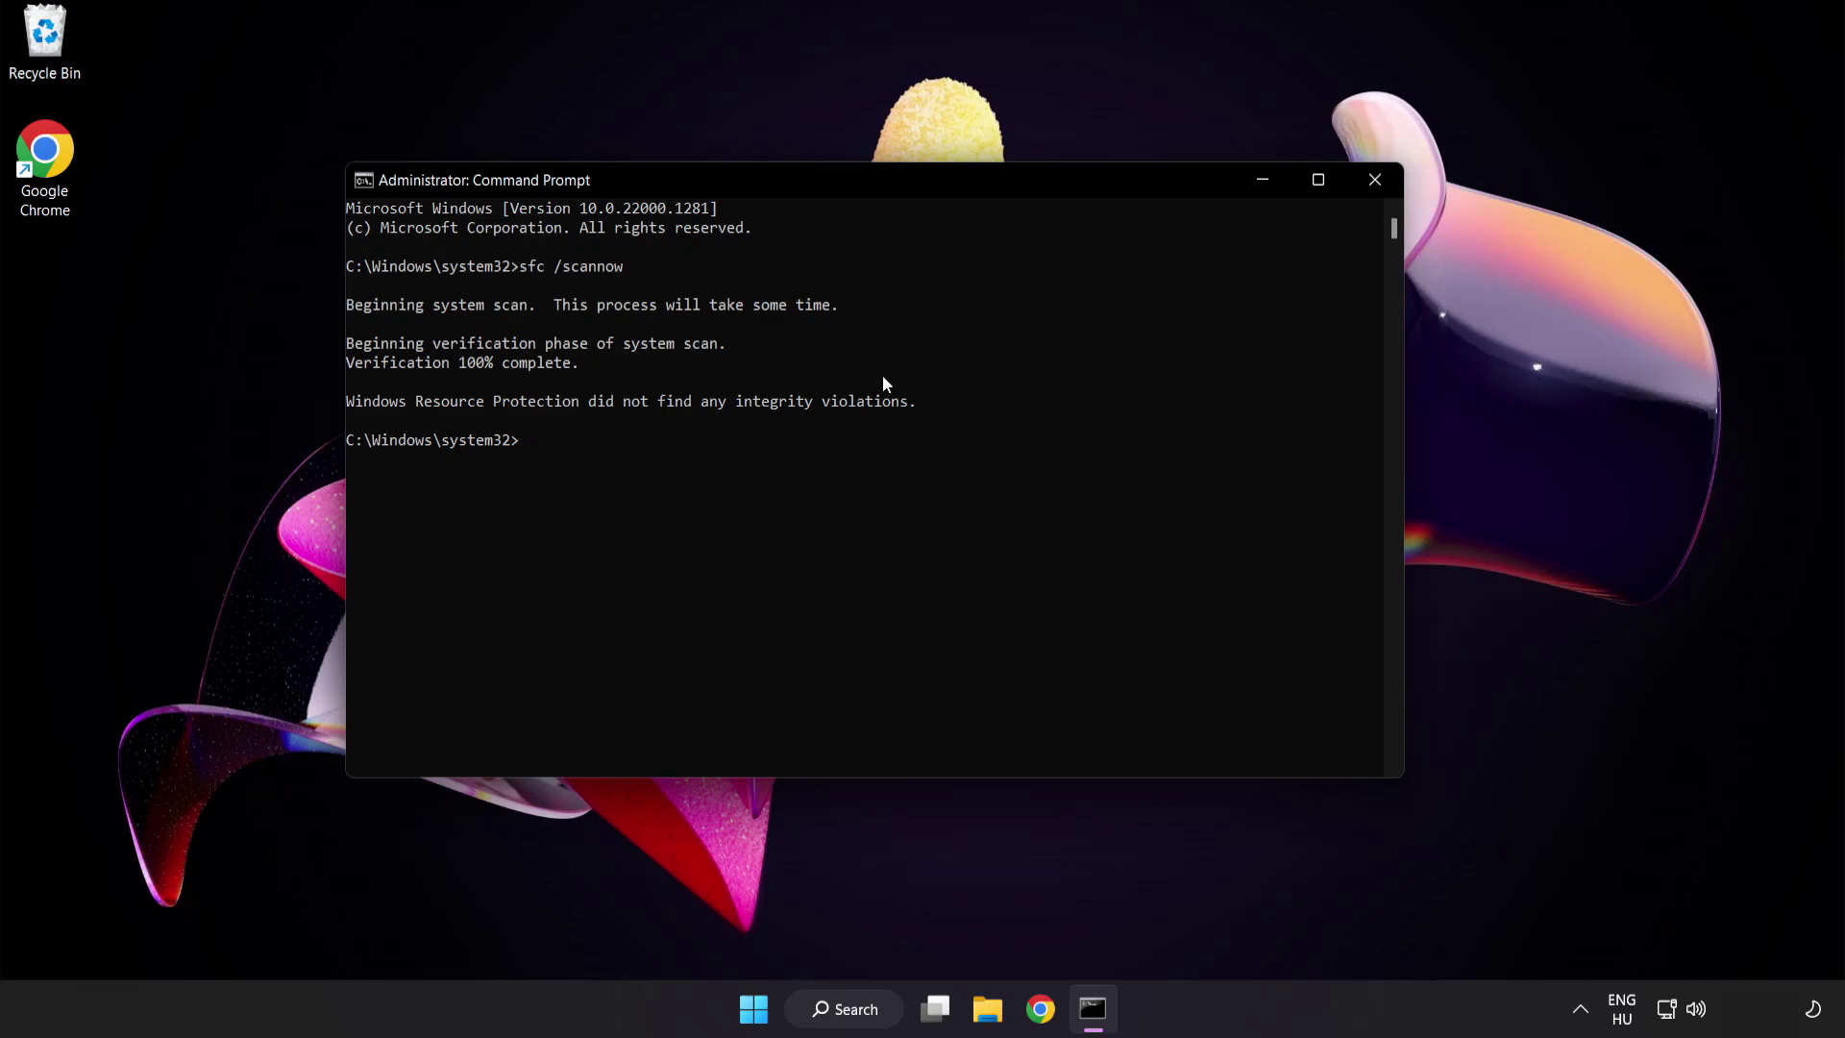
Close Command Prompt and show the Start menu's Sleep, Shut down and Restart options.
left_click(1375, 181)
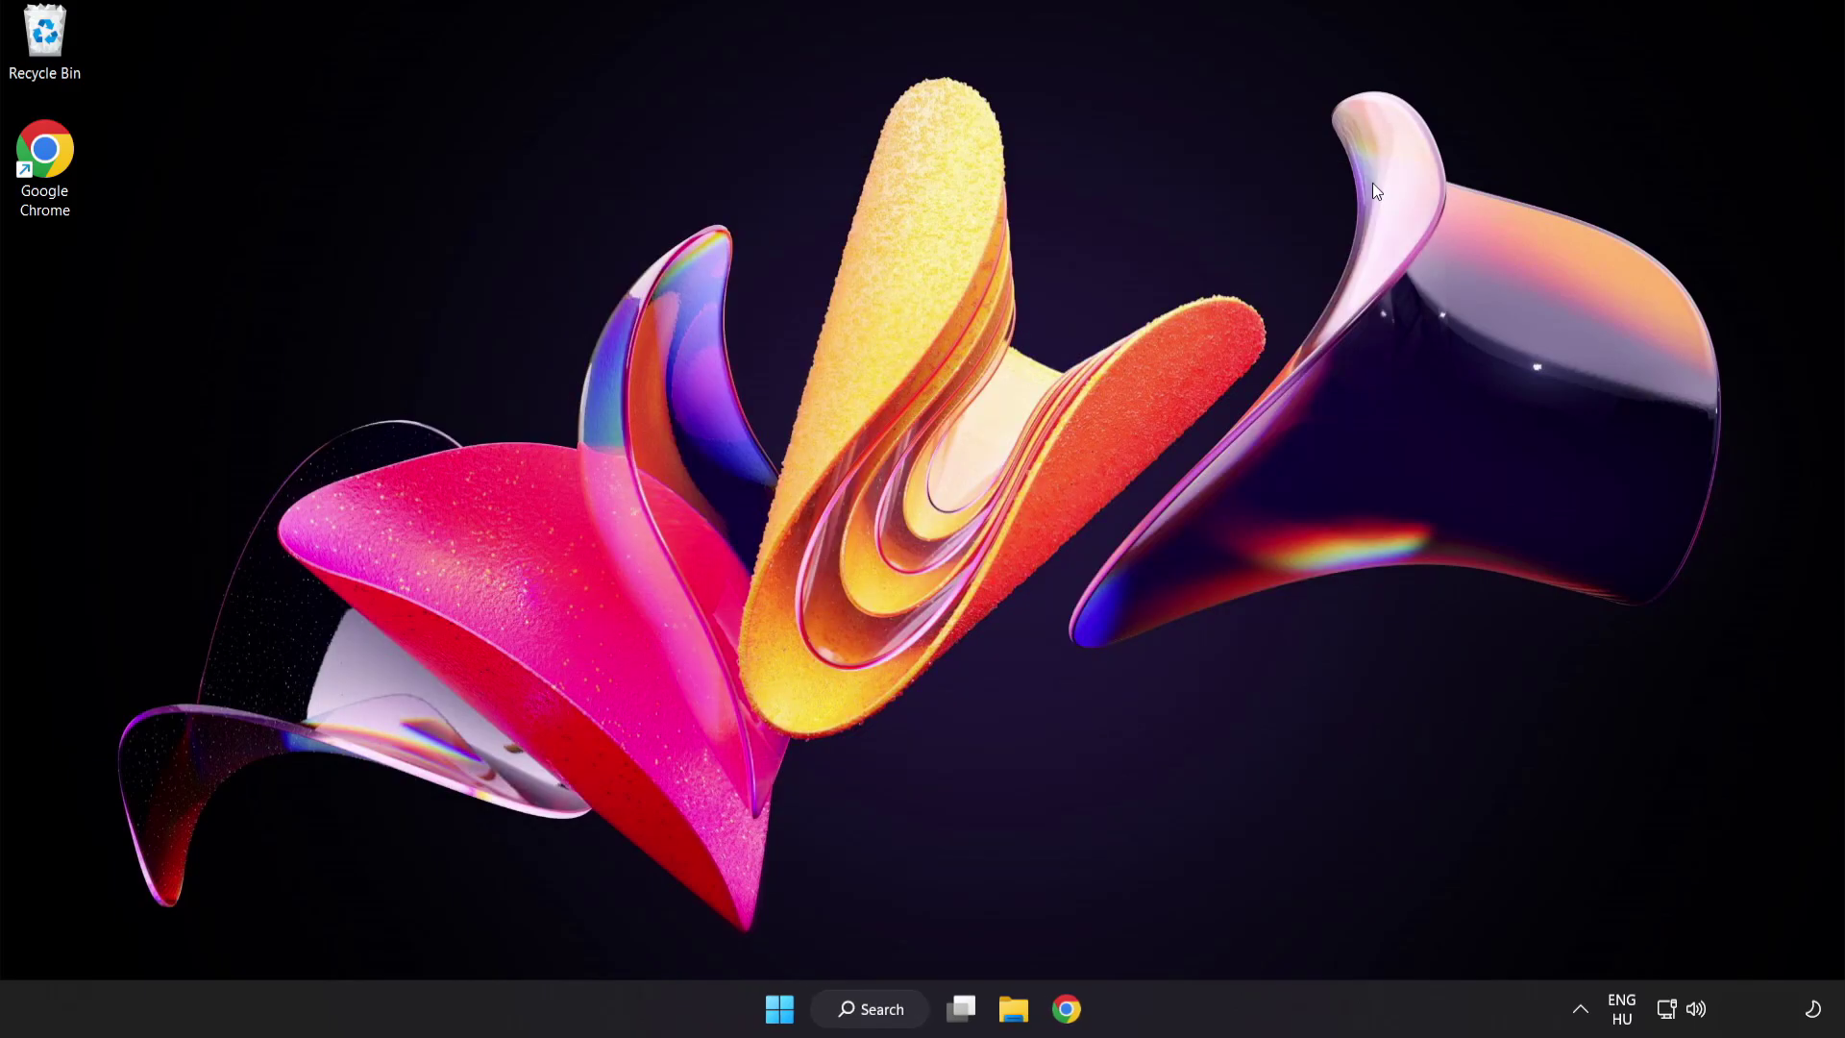
key("super")
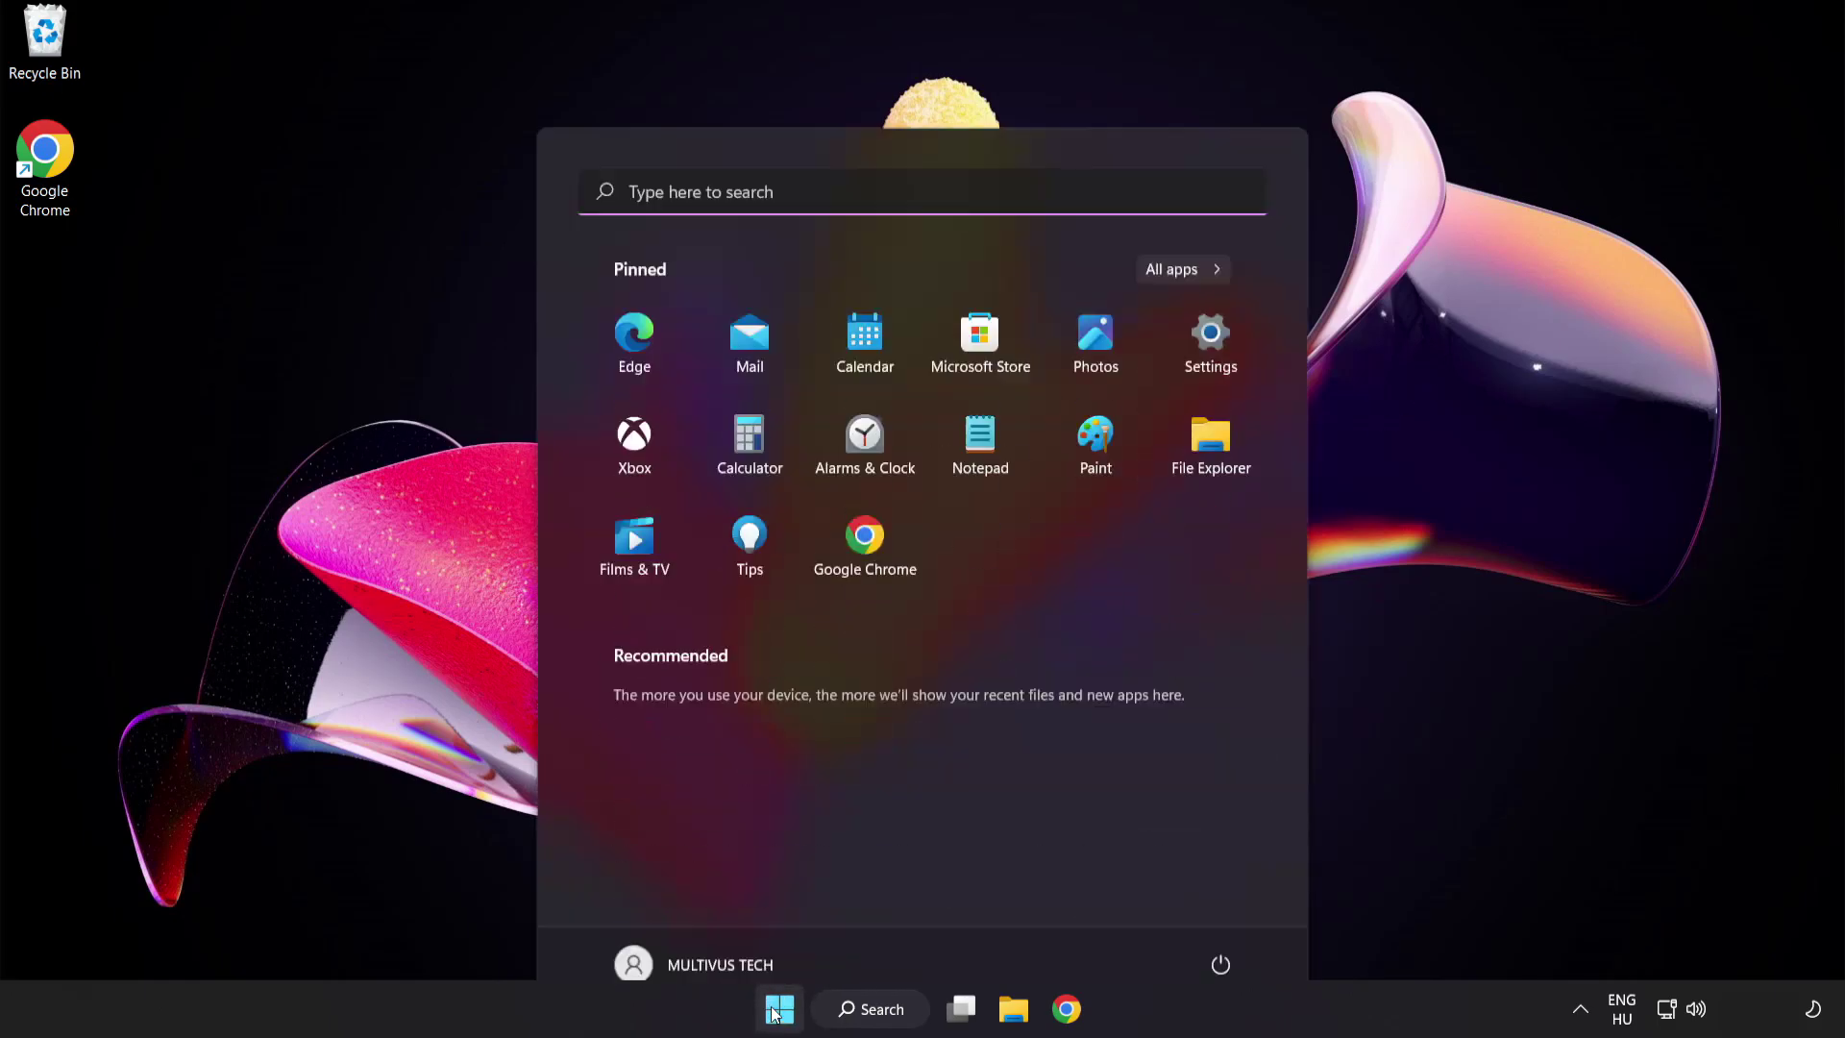
left_click(1228, 926)
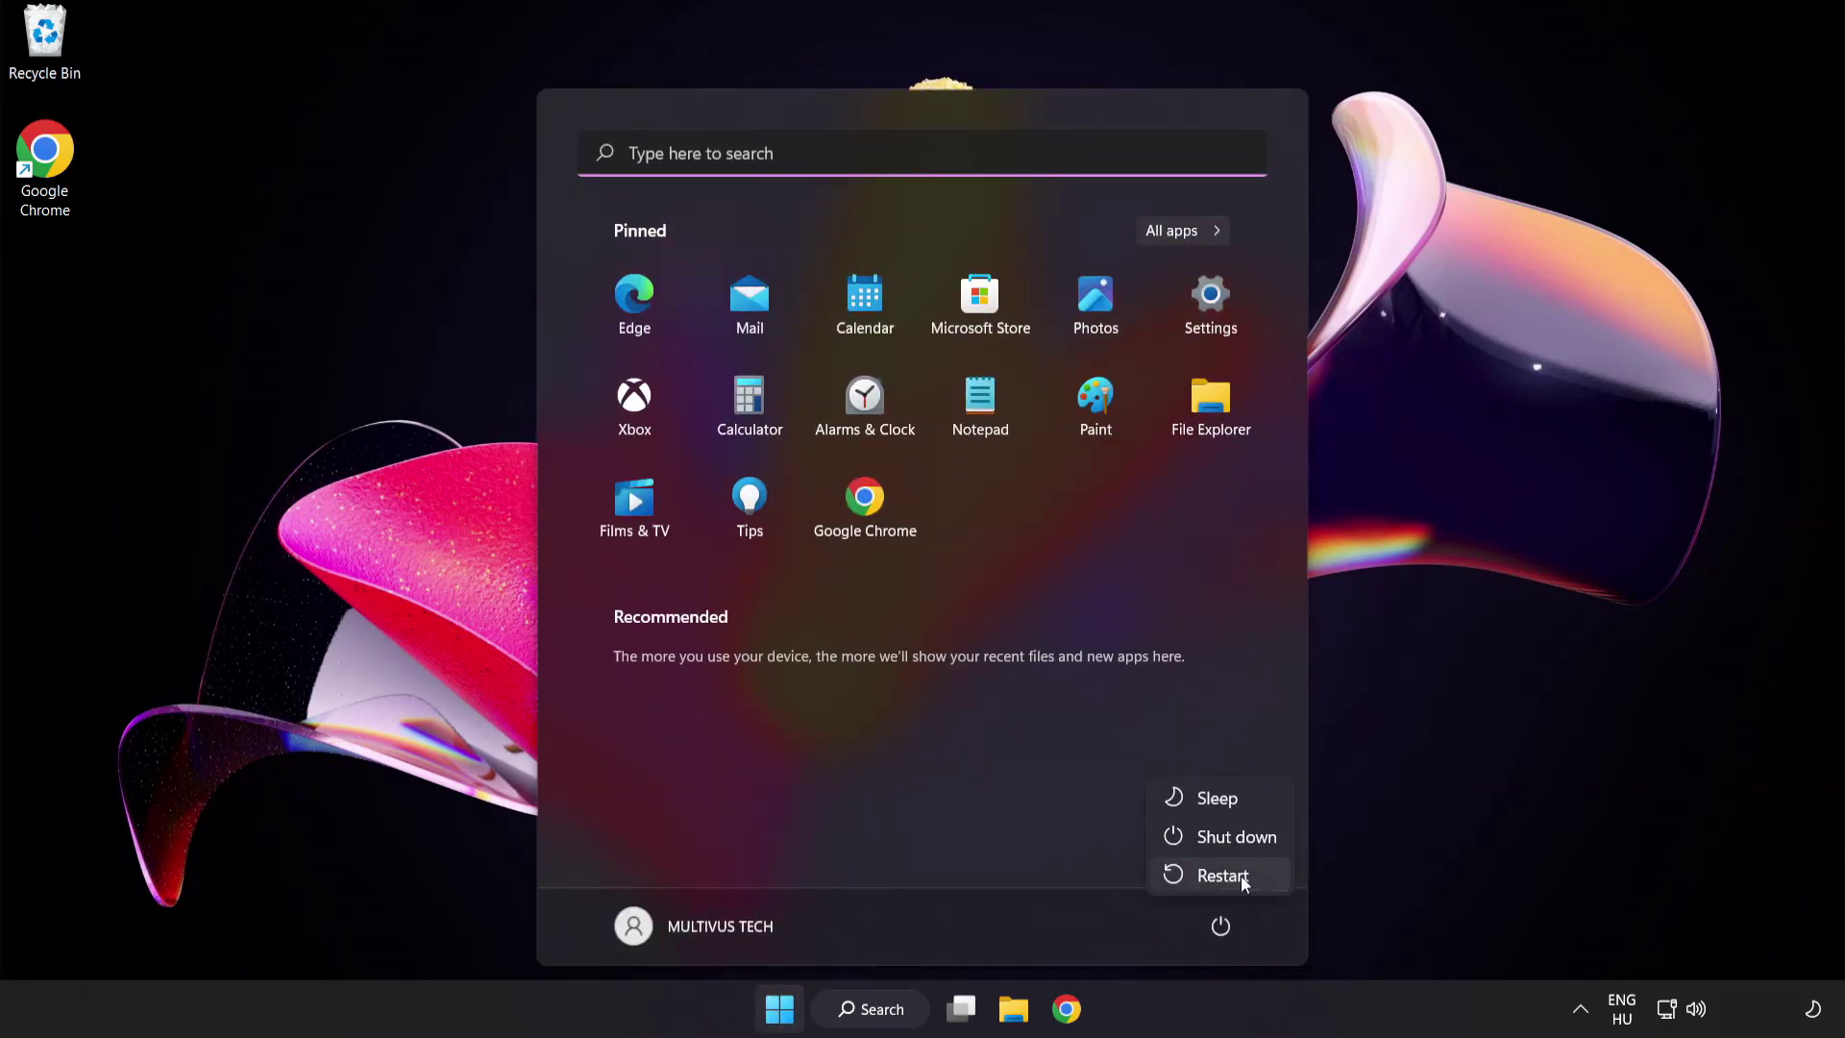